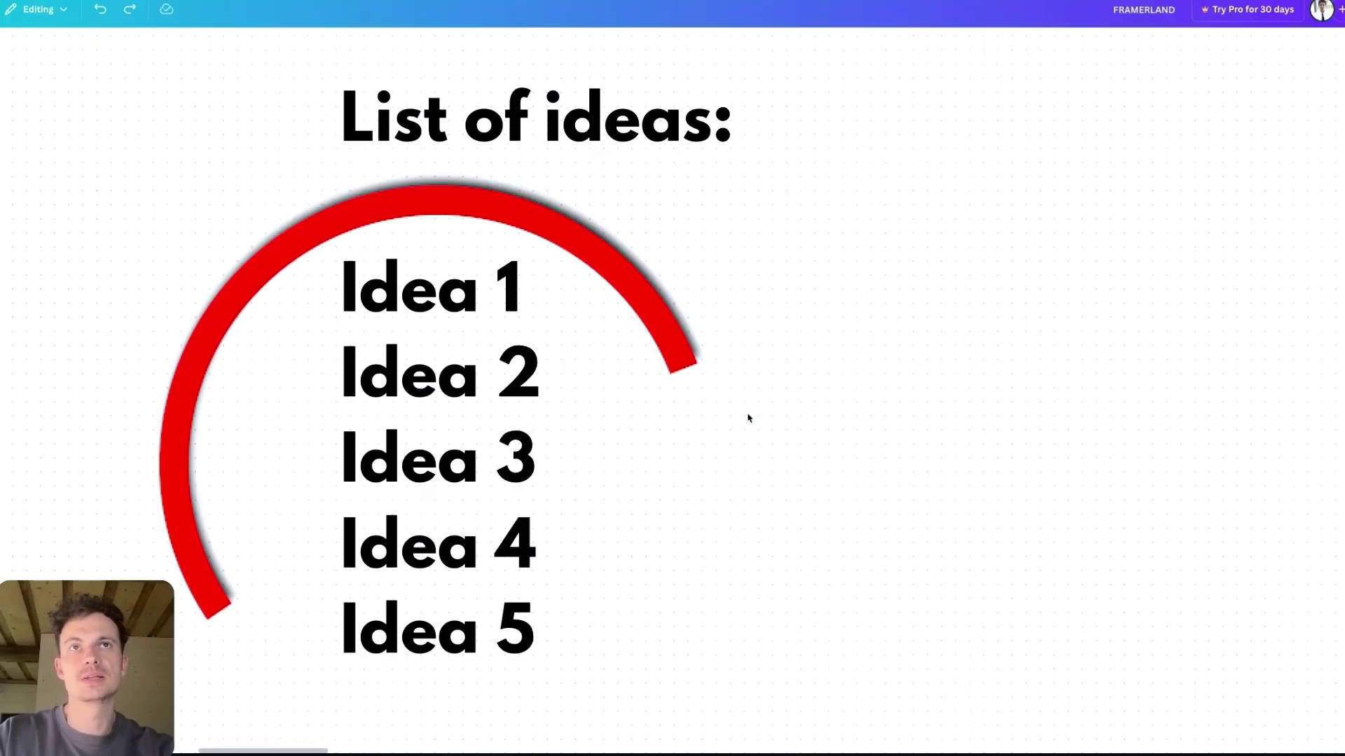
Step: Reveal the core image and the short story blocks beneath the IDEA diagram by uncovering both black squares
scroll(748, 418, "up", 4)
scroll(748, 418, "down", 15)
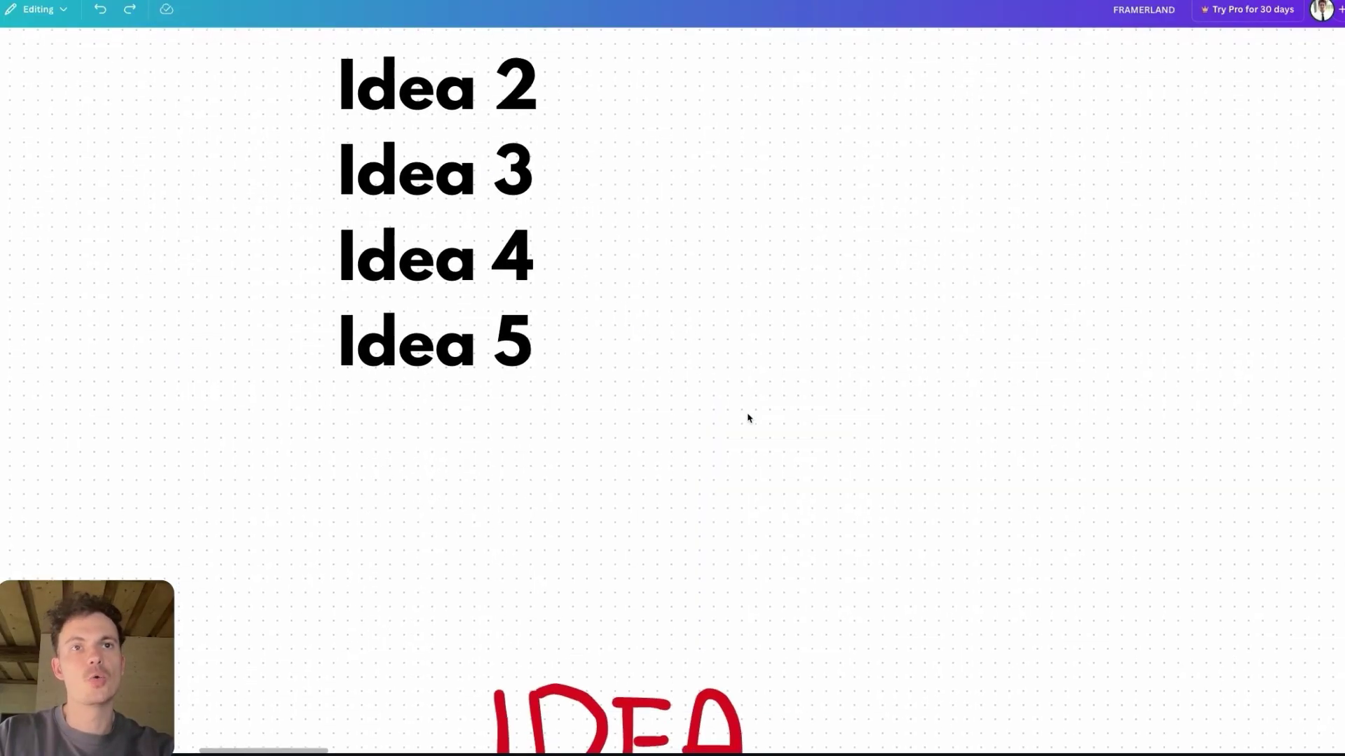
scroll(748, 418, "up", 2)
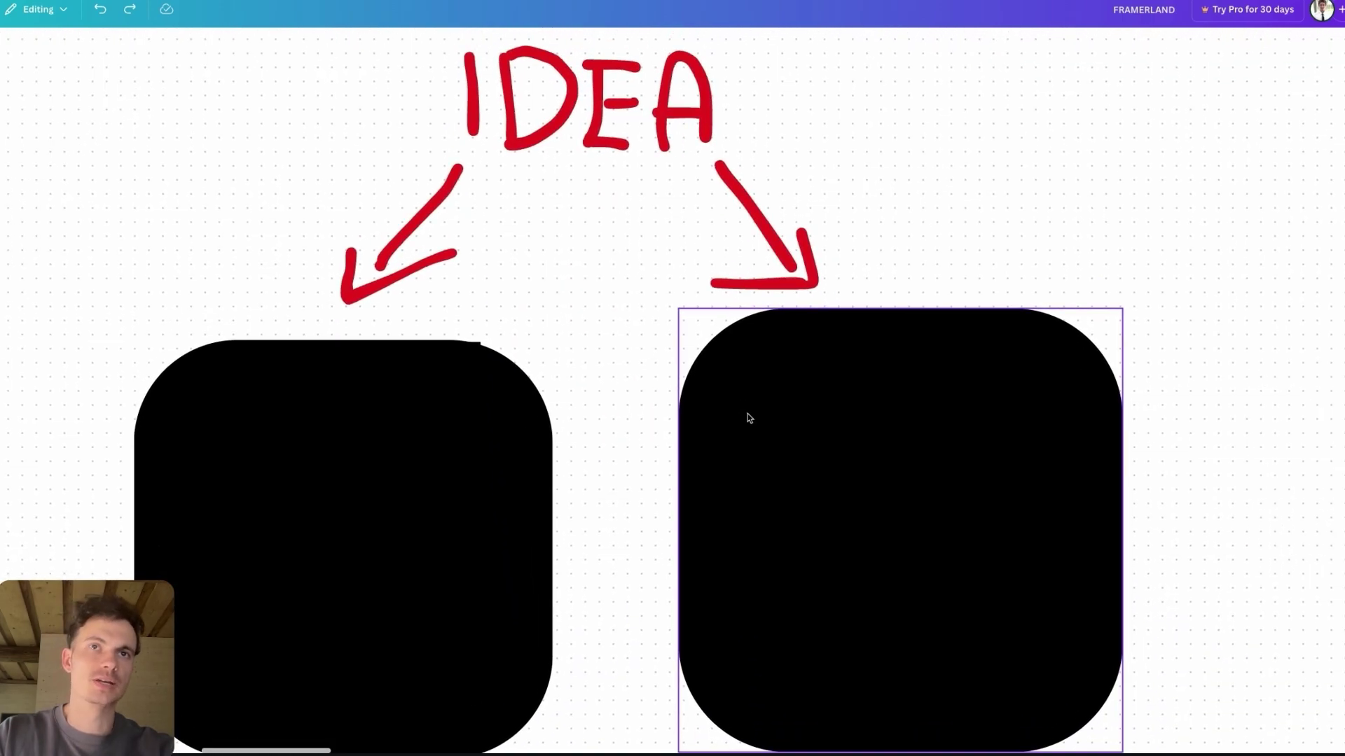
left_click(496, 441)
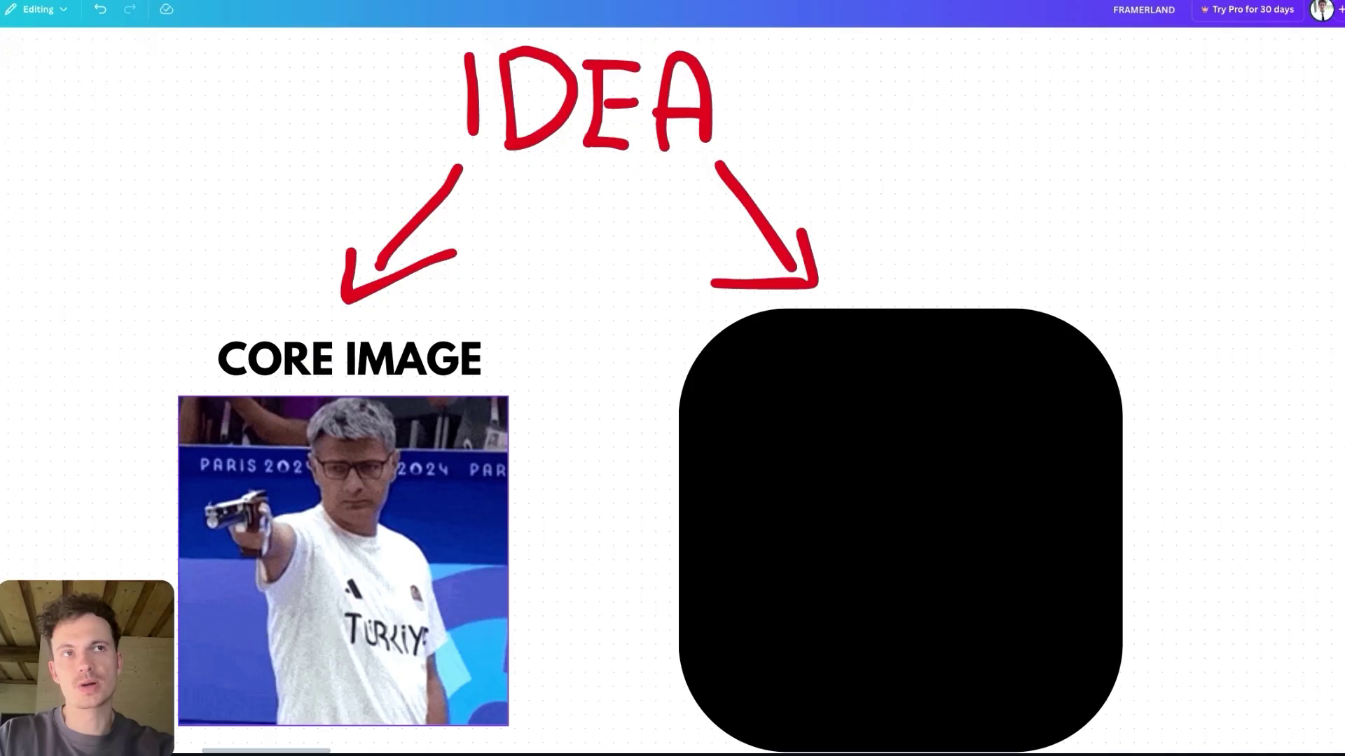
left_click(778, 447)
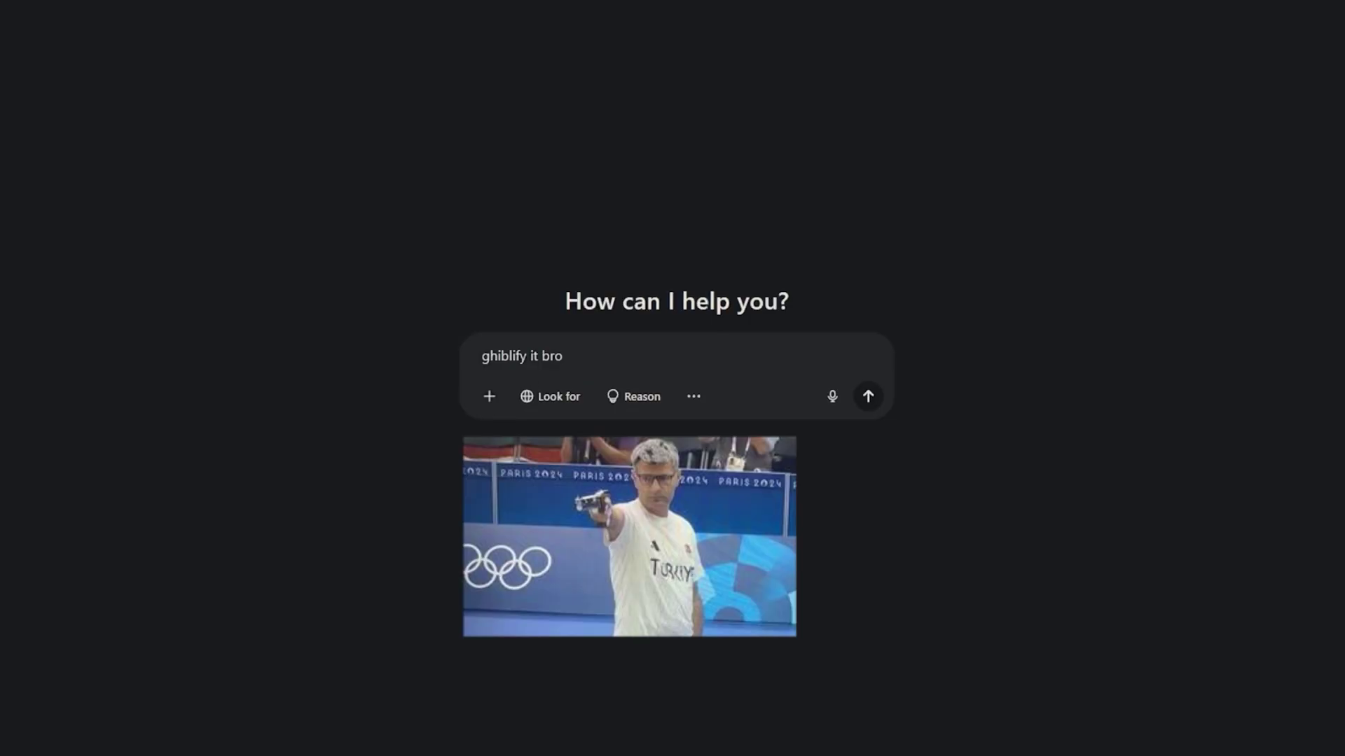
Step: Submit the prompt "ghiblify it bro" with the sport shooter photo in the AI chat
left_click(867, 396)
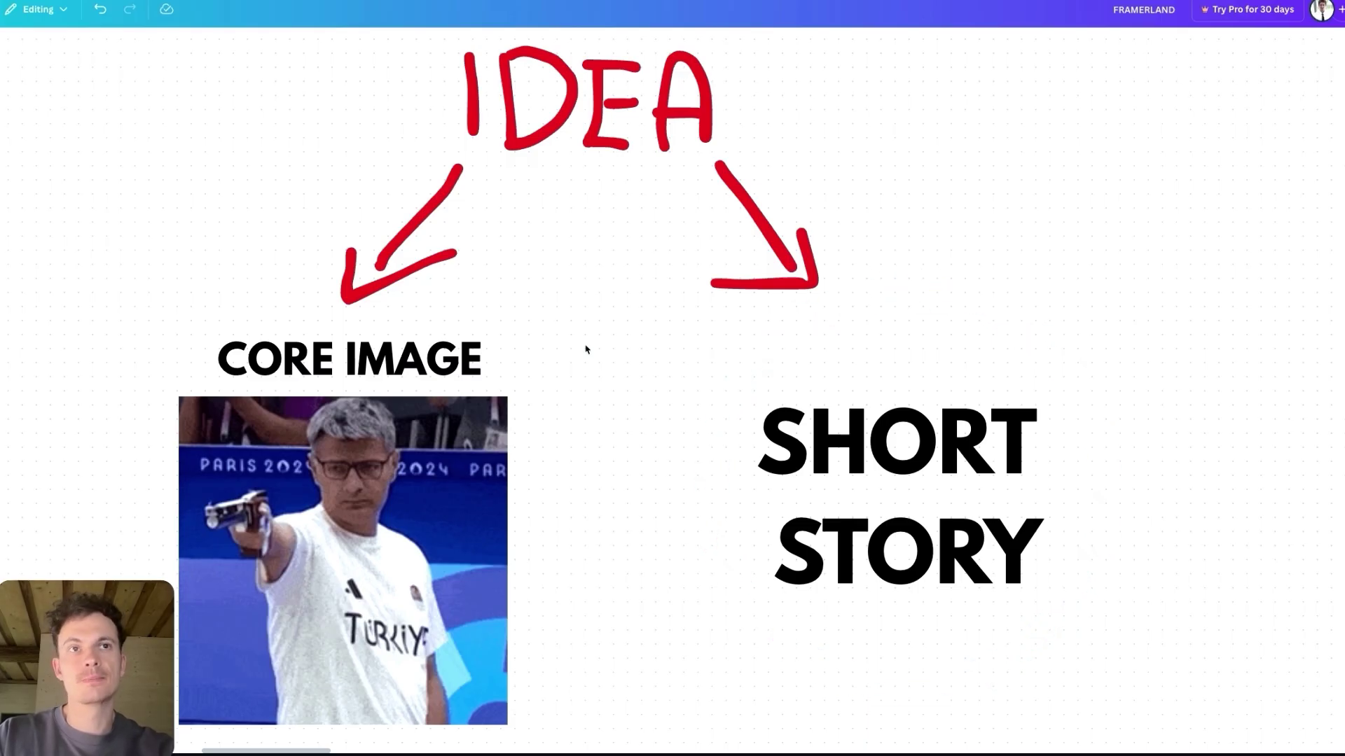
Step: Browse the collection of meme photos below the core image on the whiteboard
left_click(322, 546)
scroll(321, 546, "down", 10)
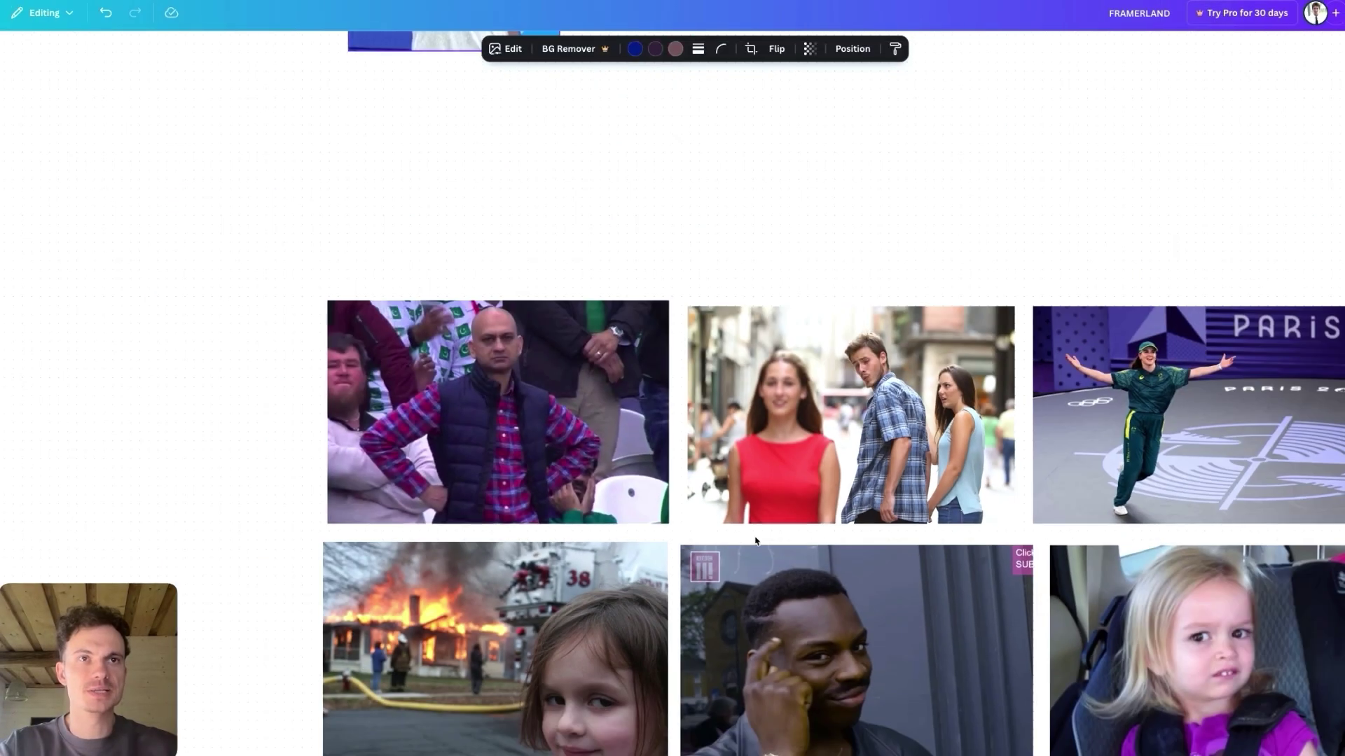
scroll(755, 541, "up", 2)
scroll(631, 489, "down", 1)
left_click(754, 550)
scroll(620, 461, "right", 1)
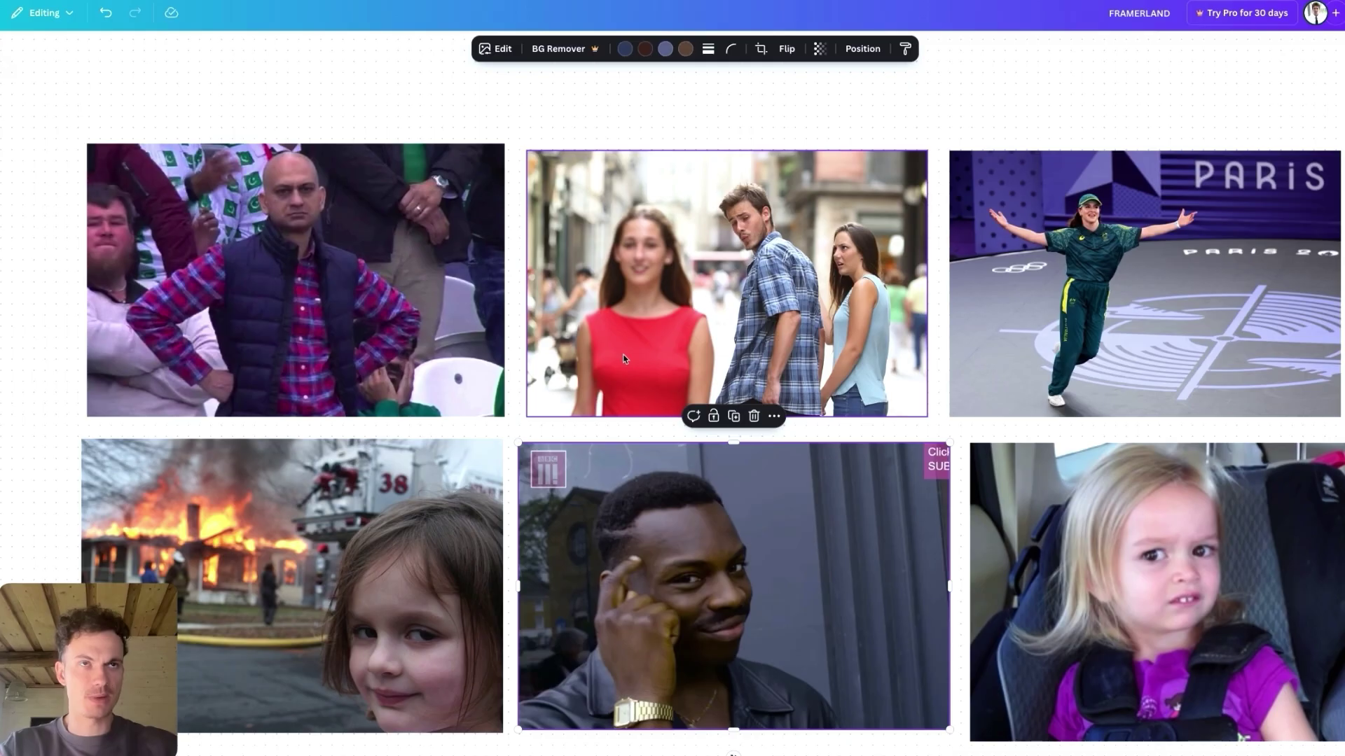
Step: Move the distracted boyfriend photo over the thinking man photo and place the Paris breakdancer photo beside the man in the plaid shirt
left_click_drag(621, 341, 621, 668)
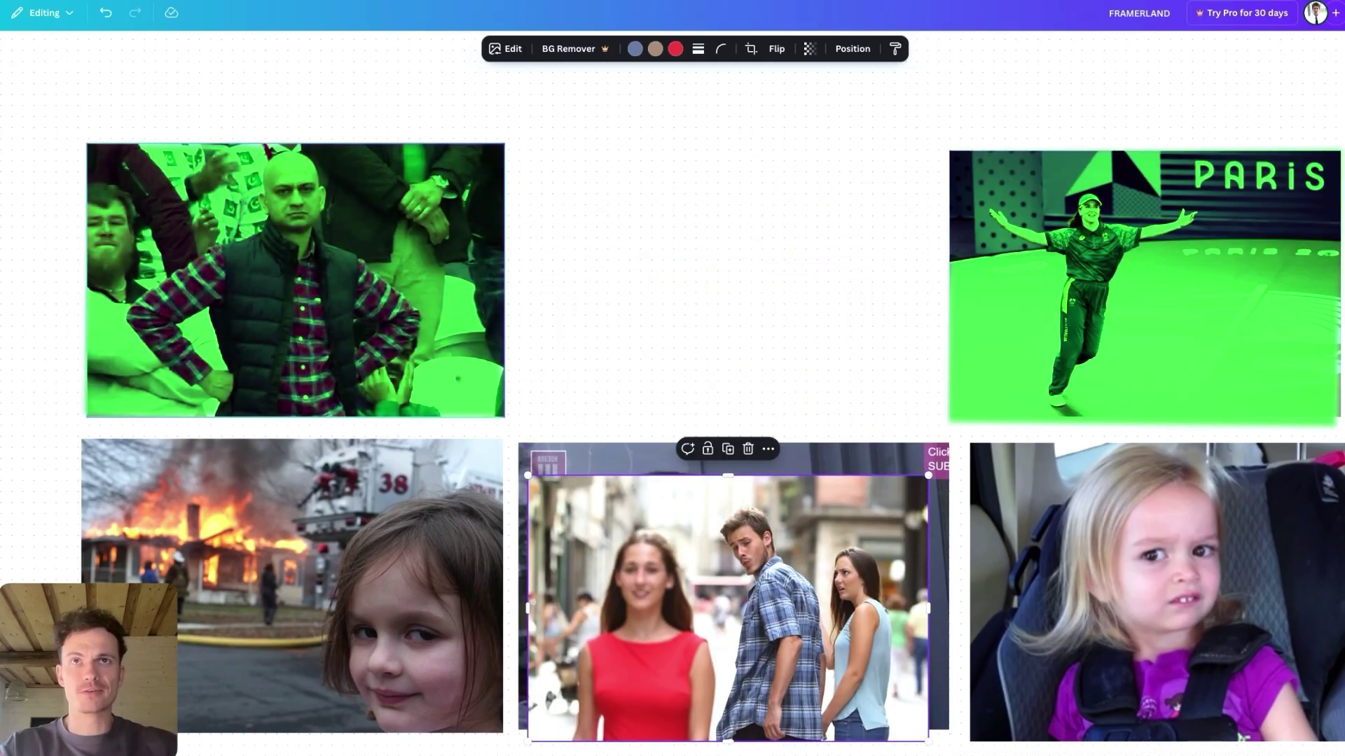
left_click(294, 281)
left_click_drag(1052, 284, 655, 258)
left_click_drag(949, 390, 983, 416)
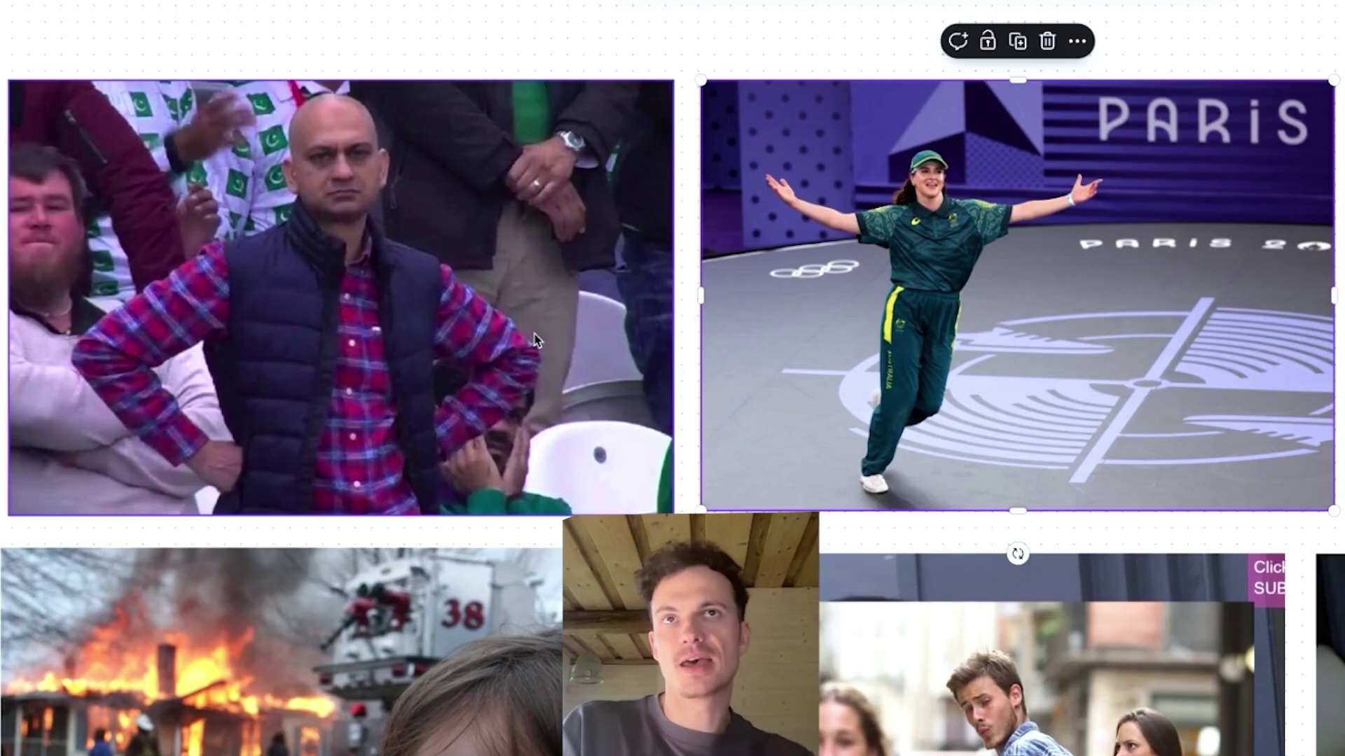
left_click(534, 340)
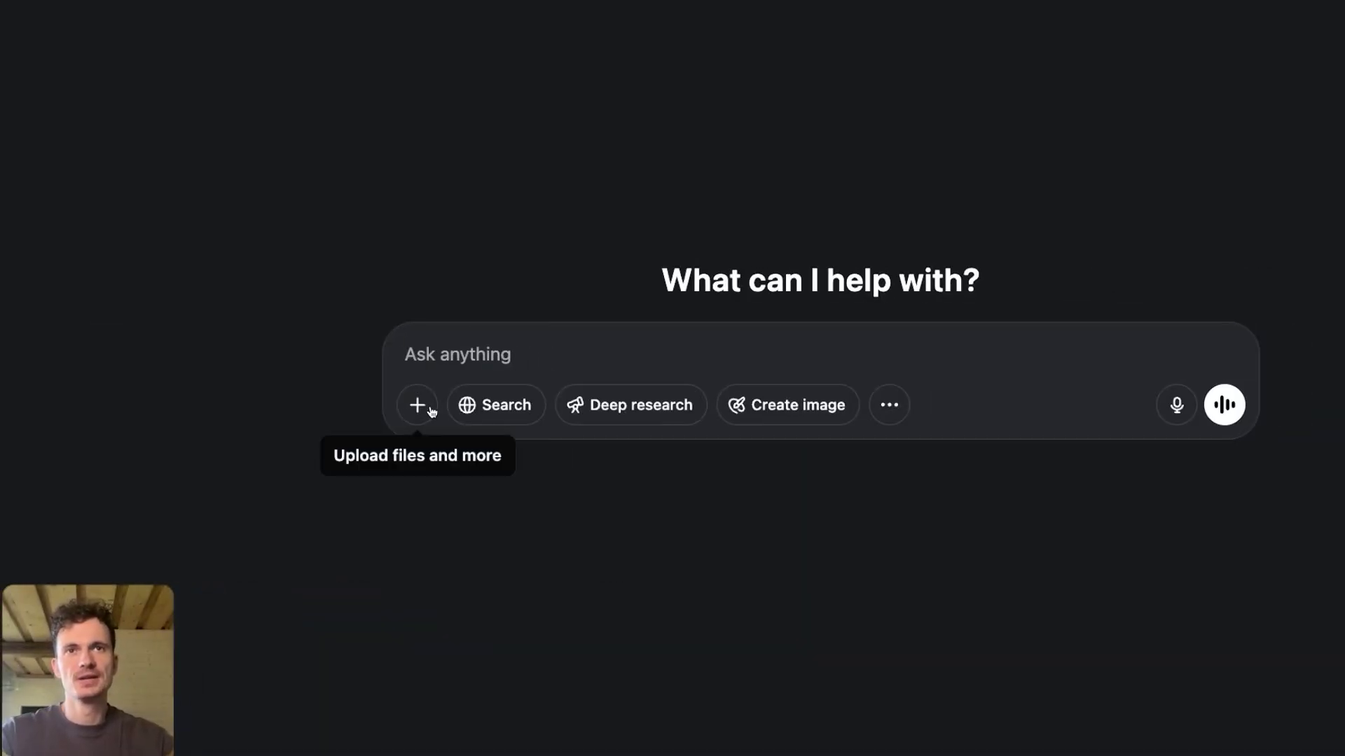
Step: Switch to ChatGPT and upload the photo of the man in the plaid shirt from the computer
left_click(426, 406)
left_click(451, 354)
double_click(525, 314)
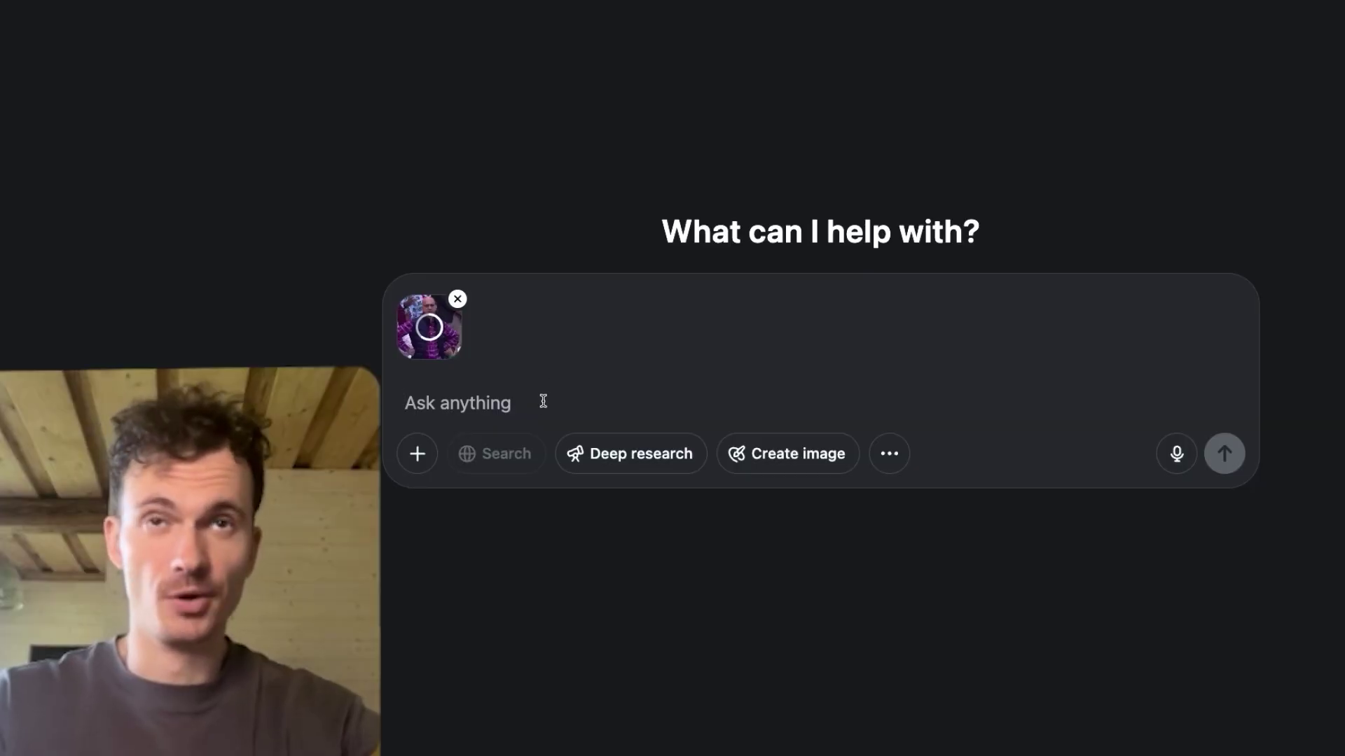
Step: Enter the prompt "transform this image to ghibli style. give me a collage of two same images, with one on top and one at the bottom"
type("transform this image to ghibli style. give me a collage of two same images, with")
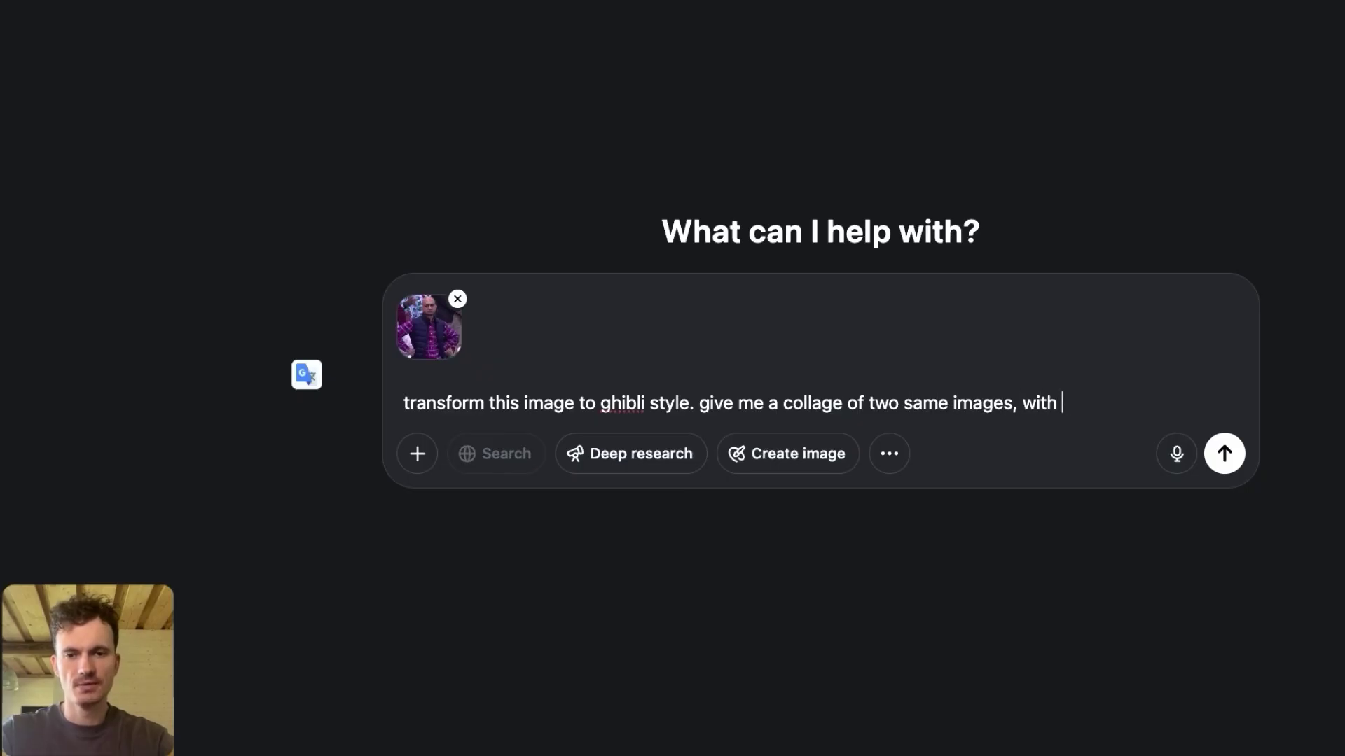
type("e at ")
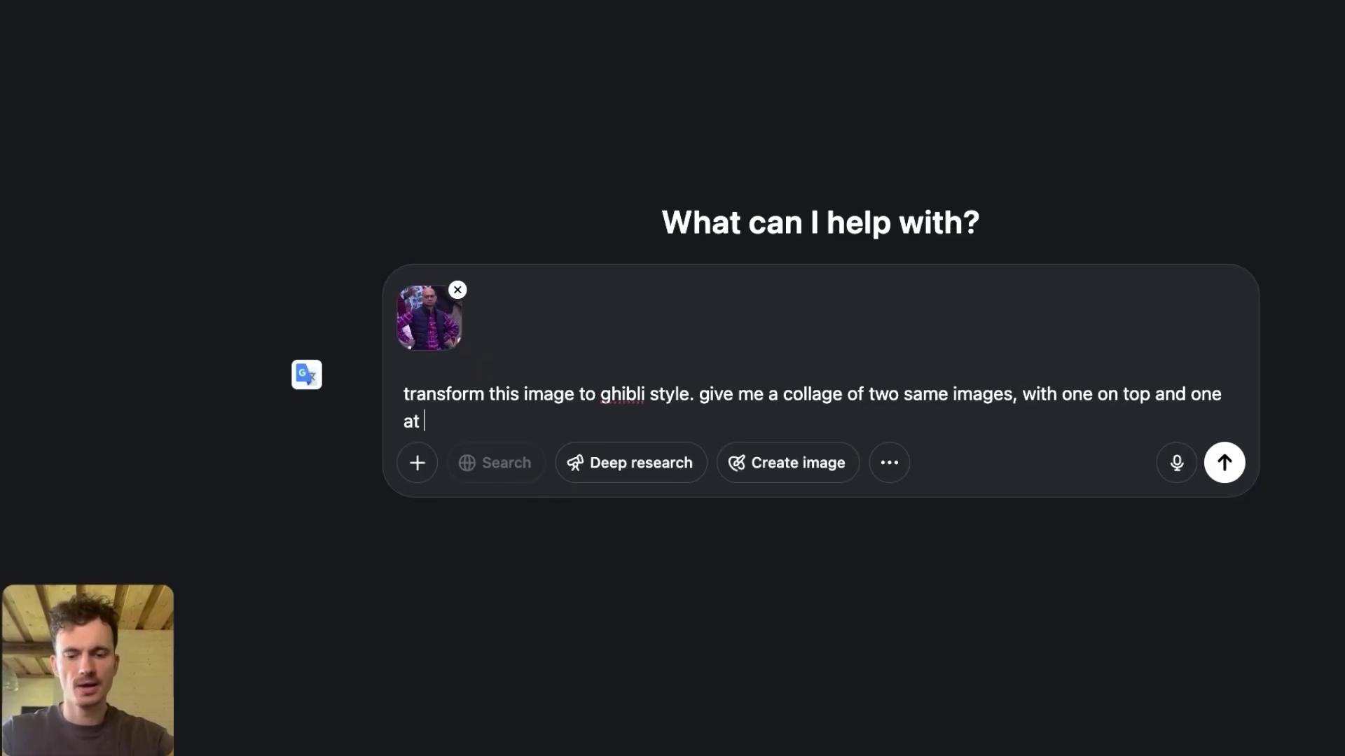
type("the bottom")
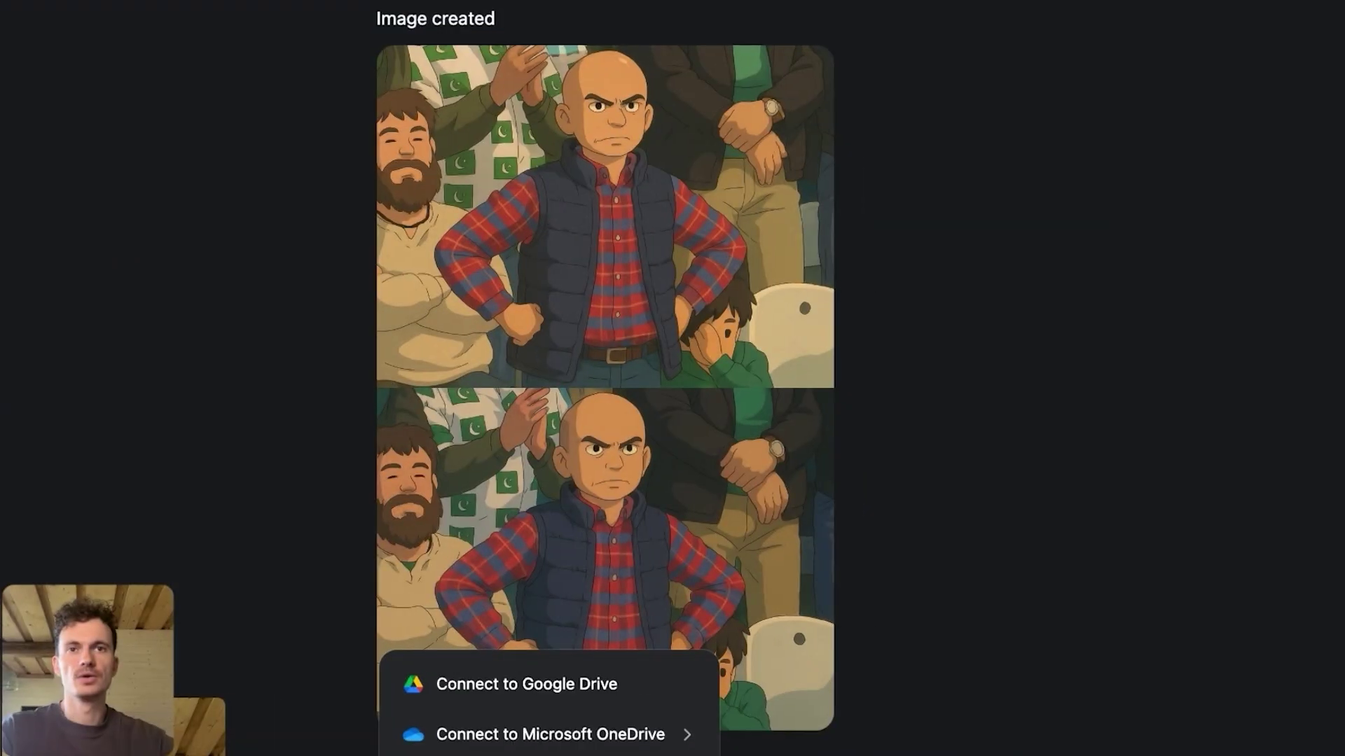
Step: Upload another meme photo from the computer to the chat for the same Ghibli transformation
left_click(470, 750)
double_click(561, 299)
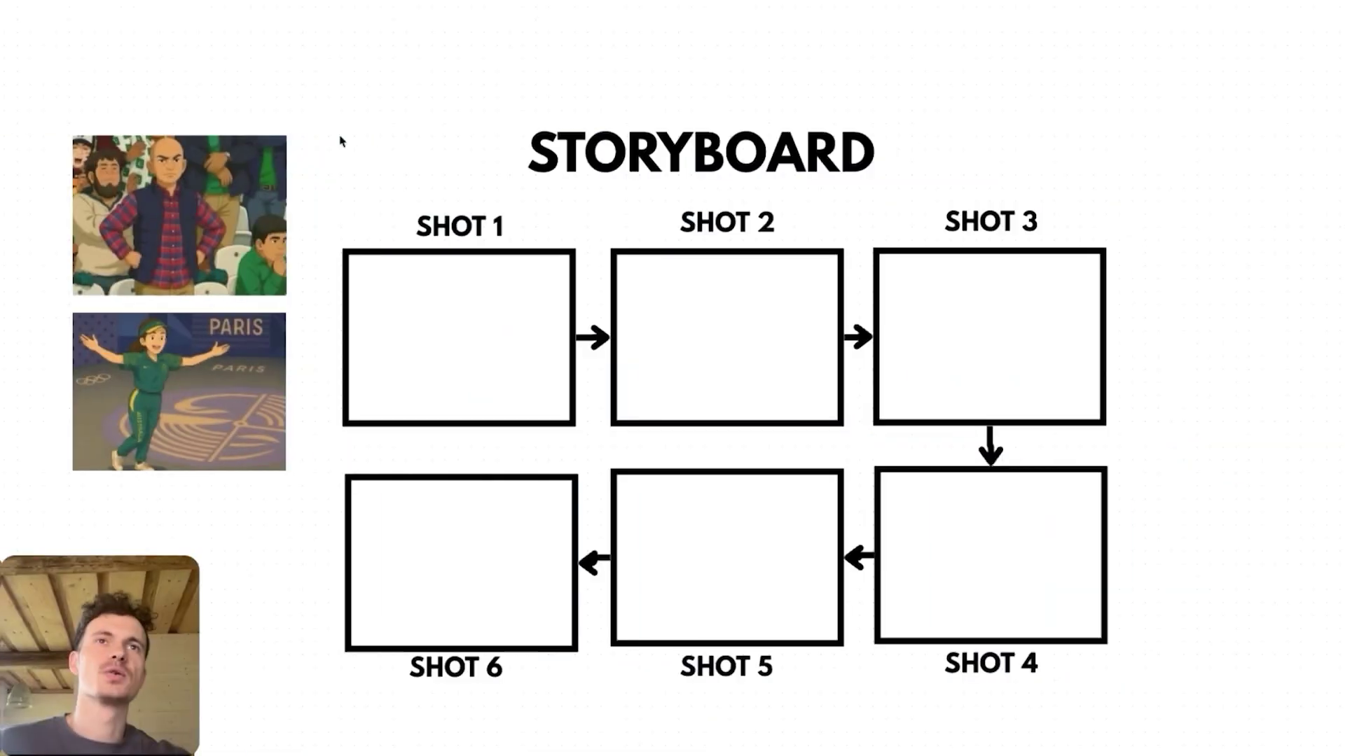
Step: On the whiteboard storyboard, place the Ghibli plaid-shirt man in the Shot 1 frame and the Ghibli breakdancer in the Shot 3 frame
left_click_drag(105, 204, 378, 318)
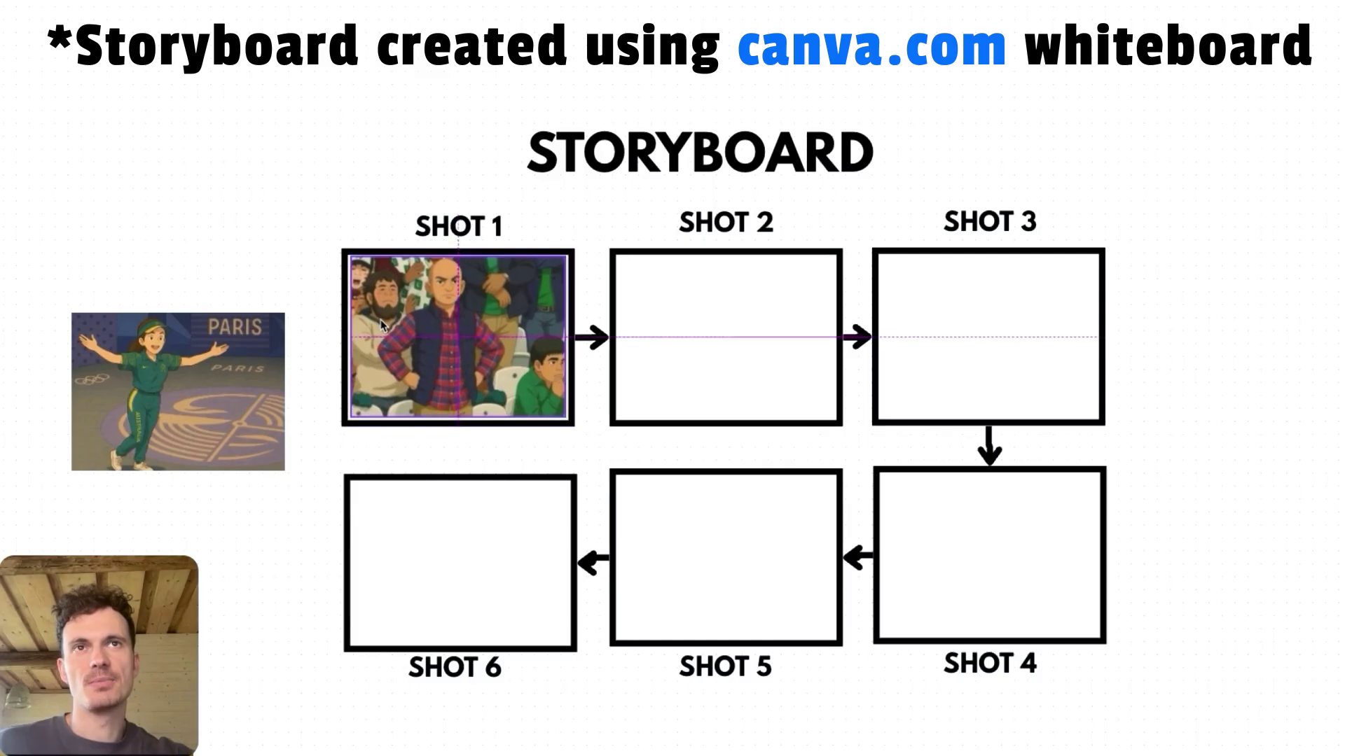
left_click_drag(142, 348, 1022, 386)
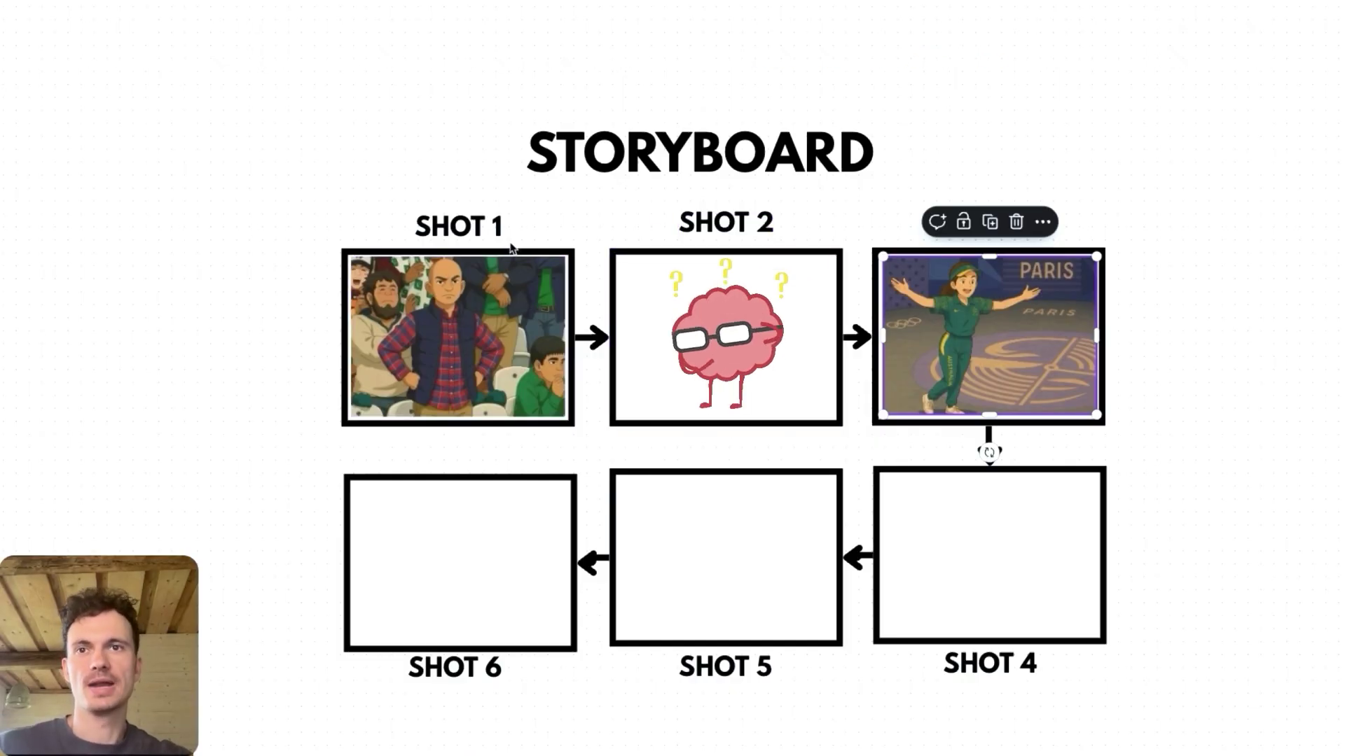
left_click(214, 279)
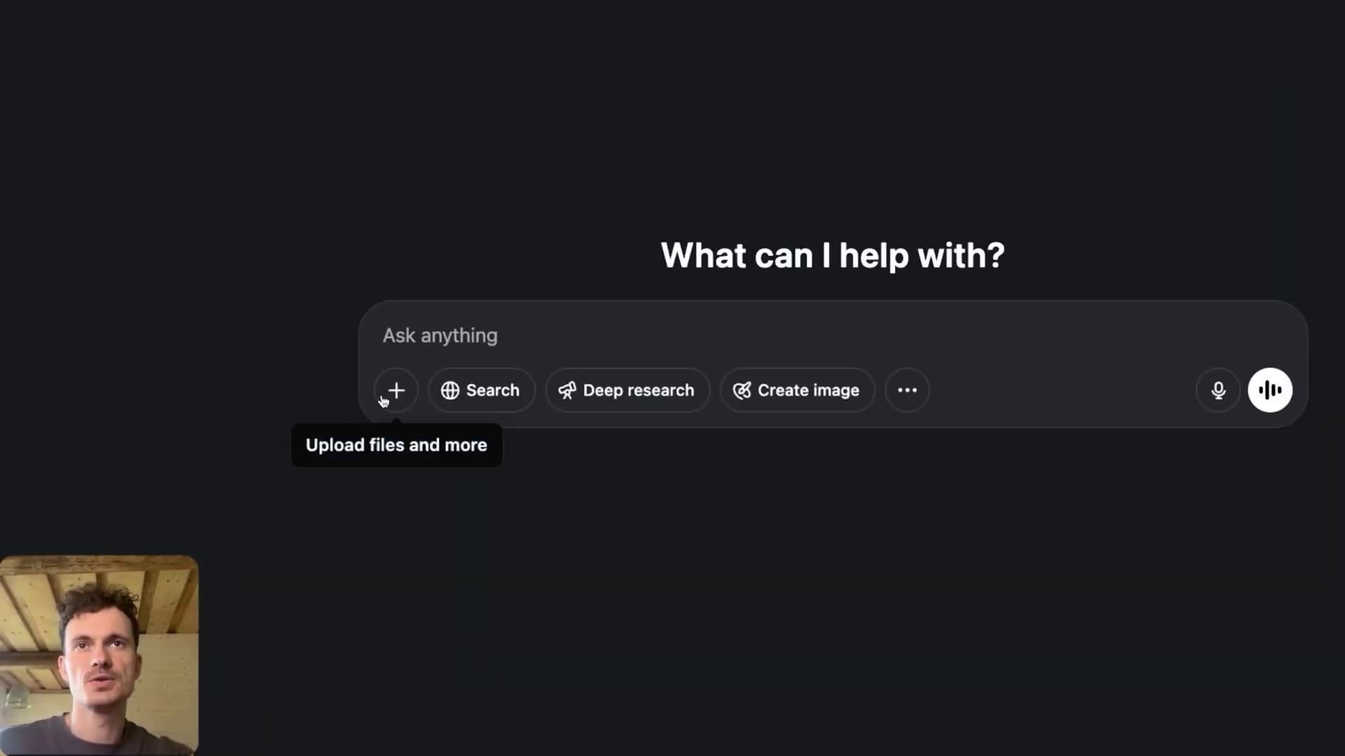
Step: Upload both Ghibli images and enter "create a camera behind shoulder shot where a man is watching a breakdance competition and seeing australia performing from a distance"
left_click(397, 392)
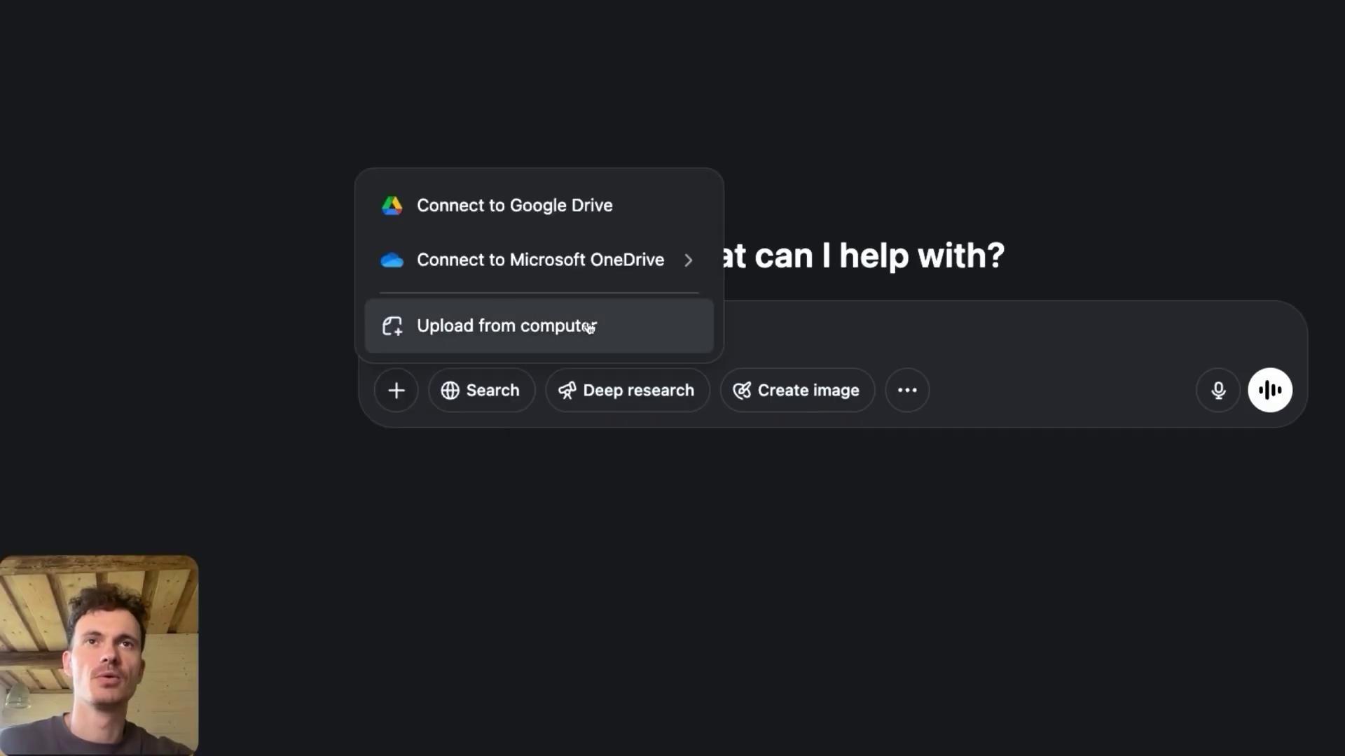
left_click(626, 329)
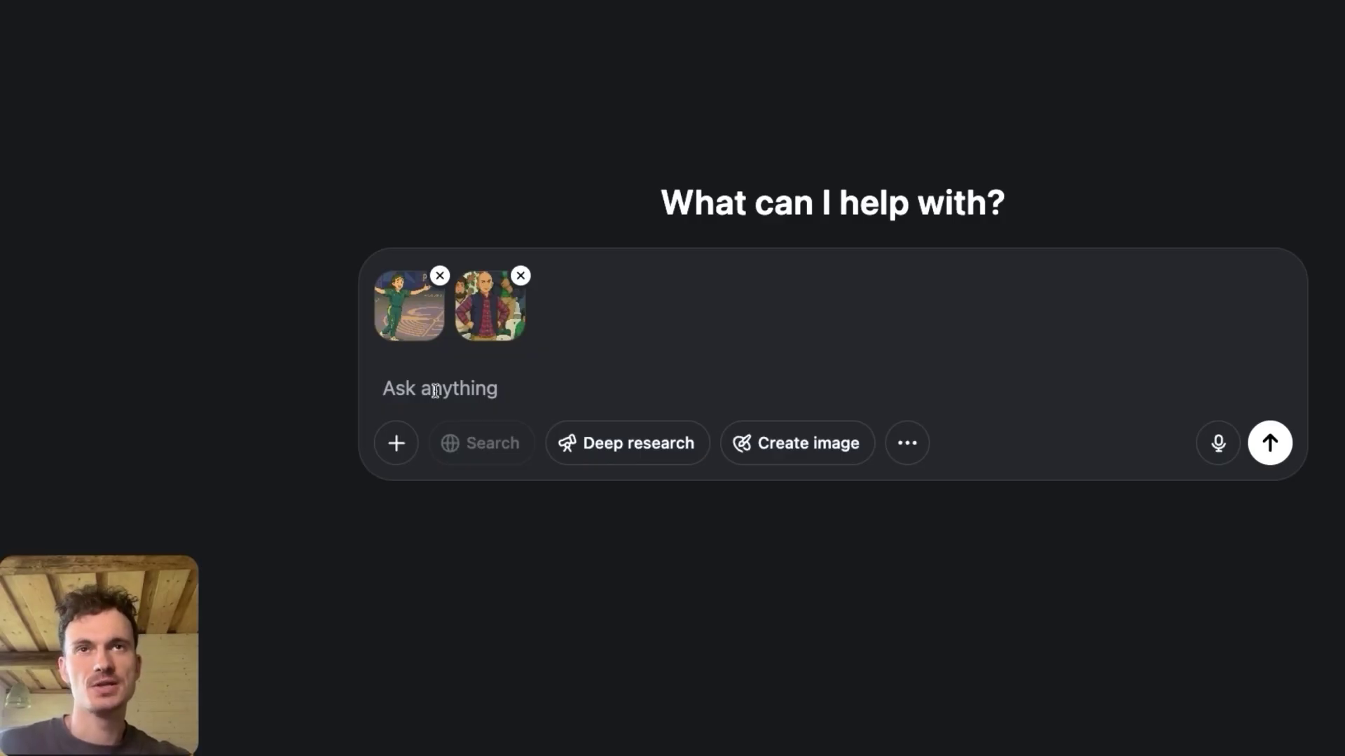
type("create a camera ")
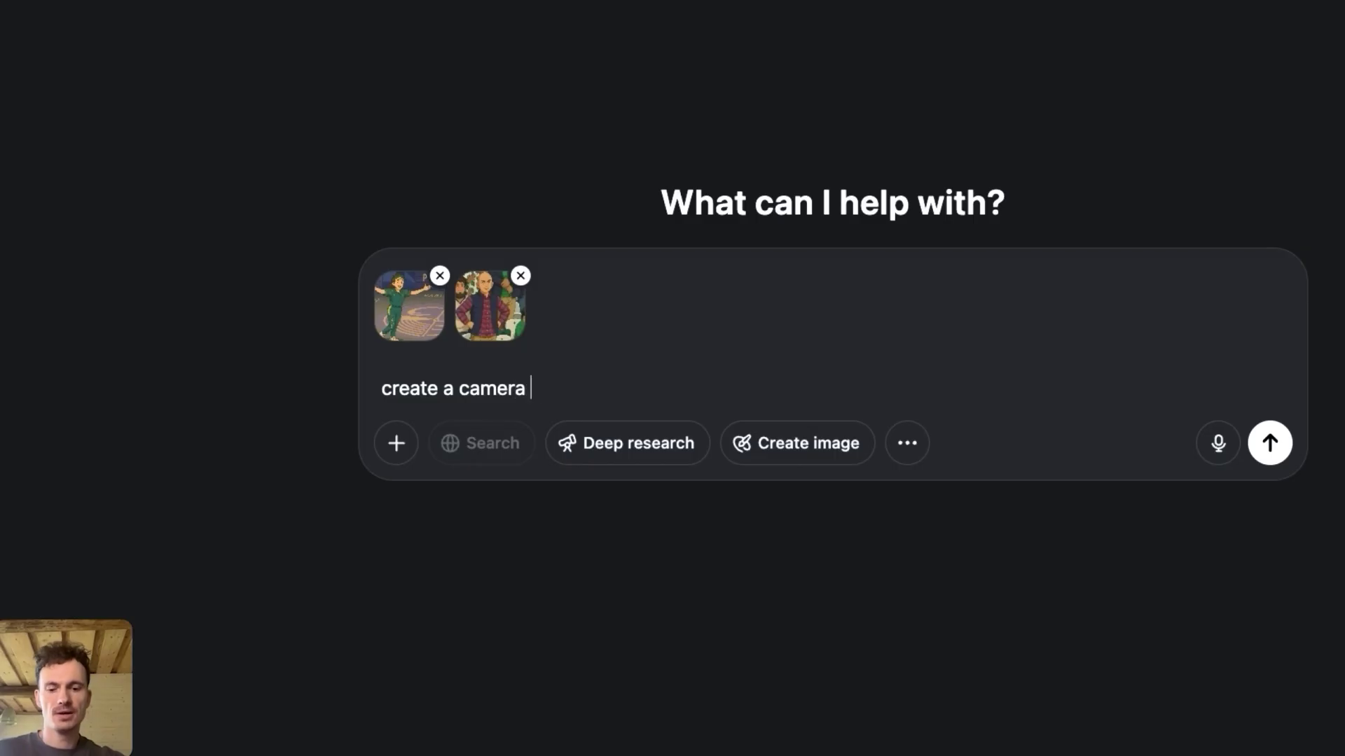
type("over the shoulder shot where a amna")
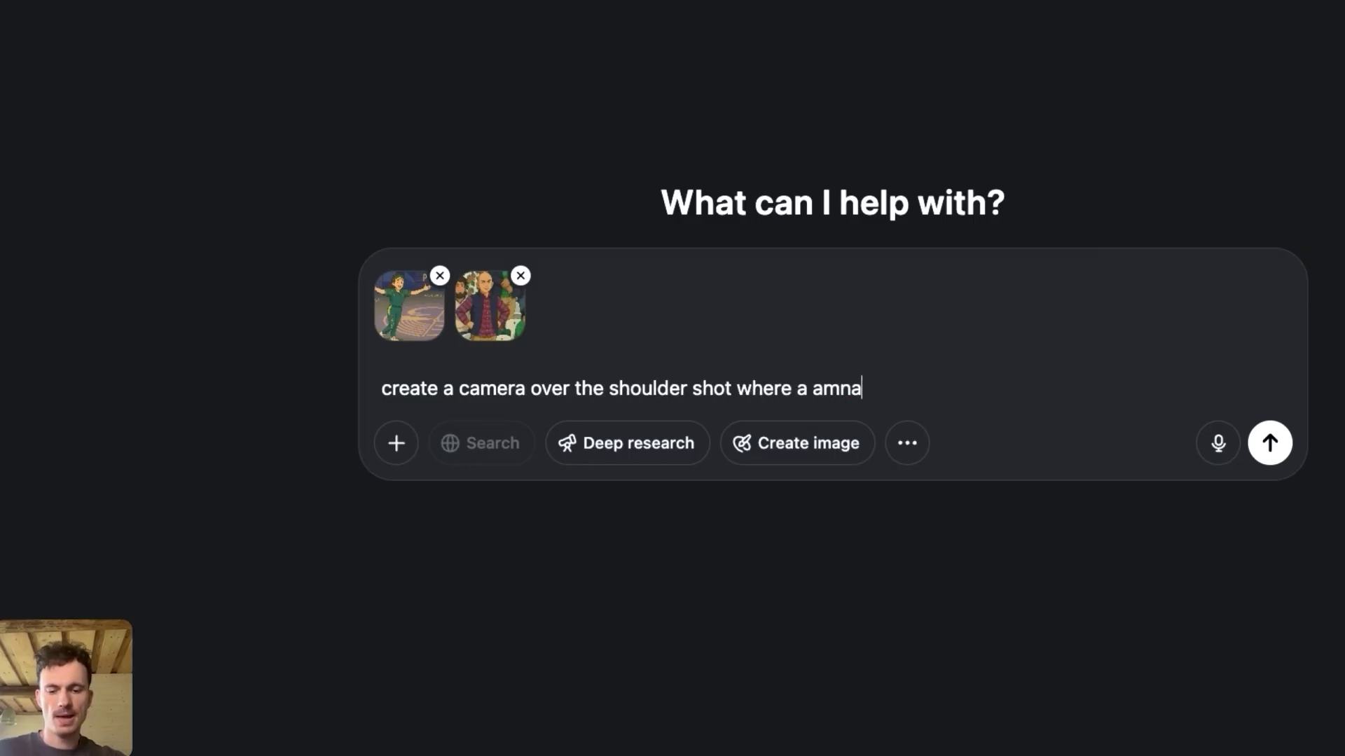
type(" is watching ab reakdance compatiti")
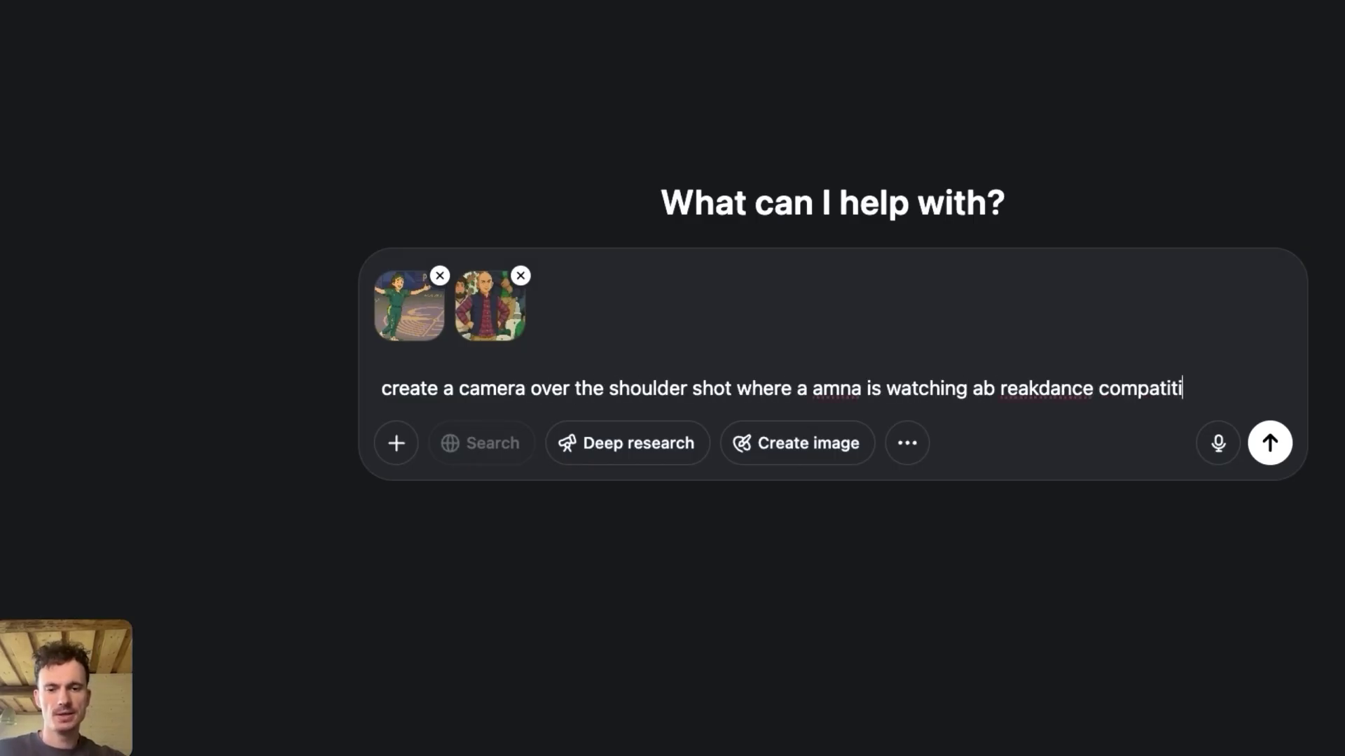
type("on and seeing australia performing from a distanc")
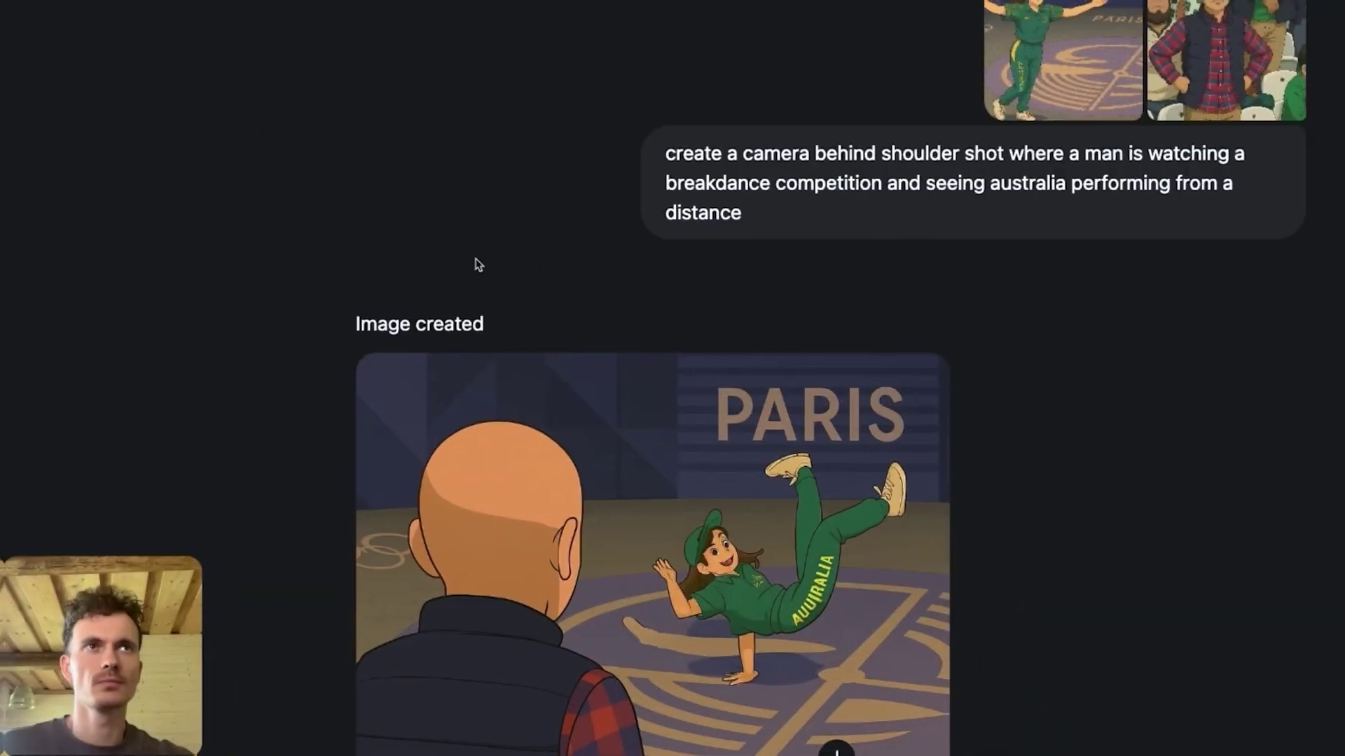
Step: Review the generated shot and request that other viewers be seen too and the distance between the guy and the dancer be further
scroll(471, 264, "down", 3)
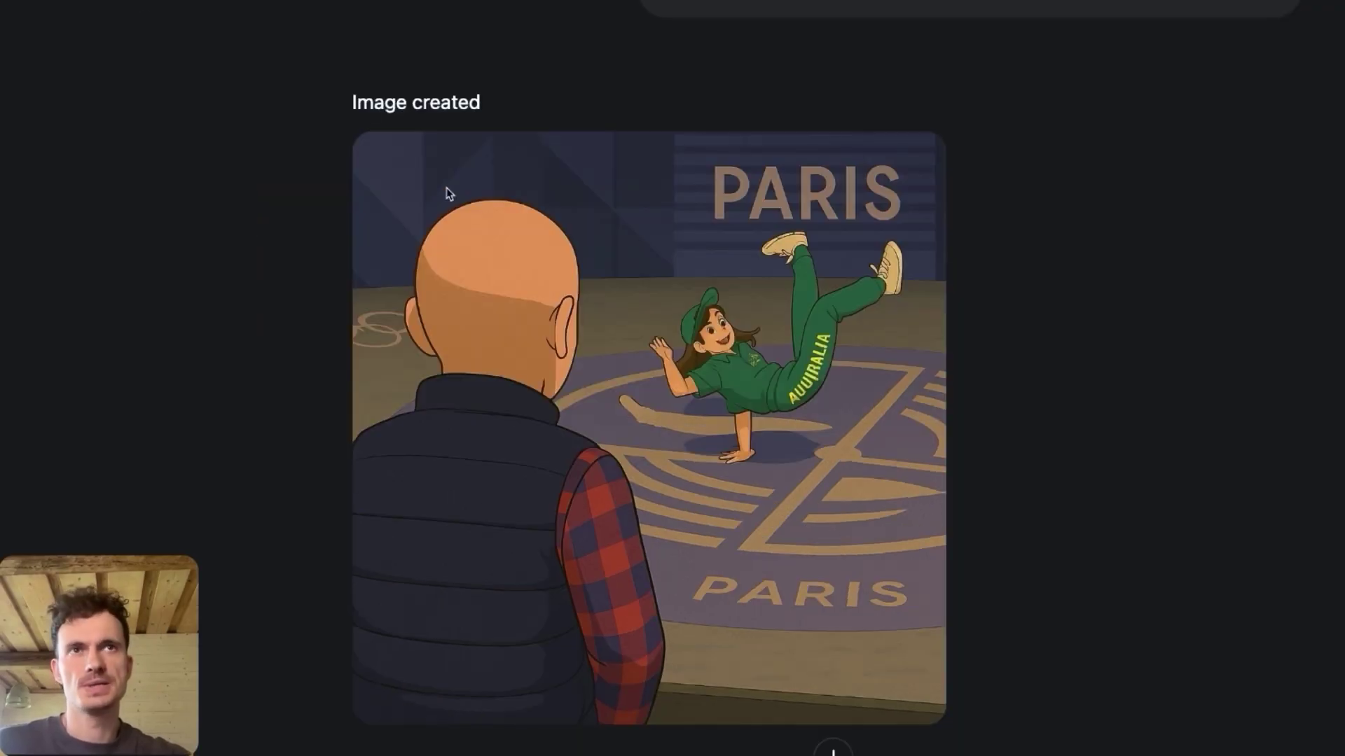
scroll(360, 114, "up", 3)
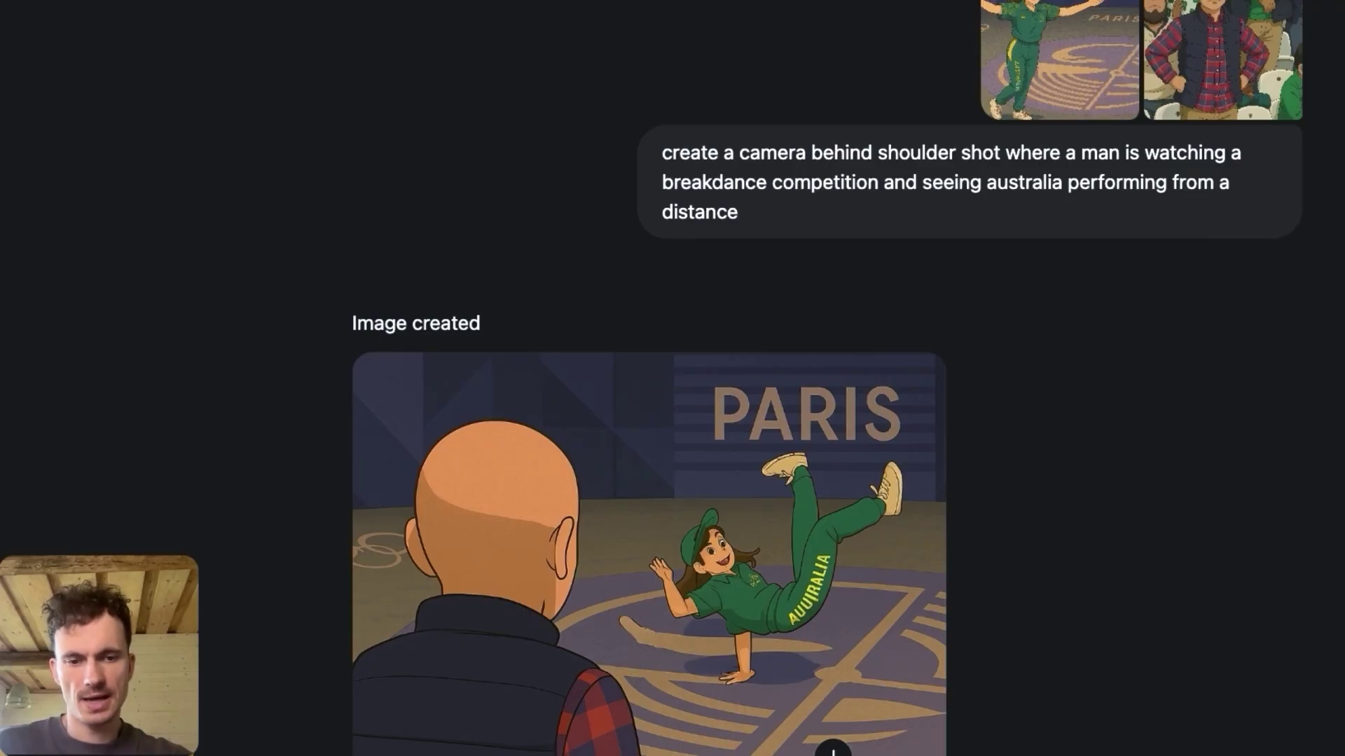
type("other viewers have to be se")
type("en too, alse the distance between the guy and the dancer has to be further")
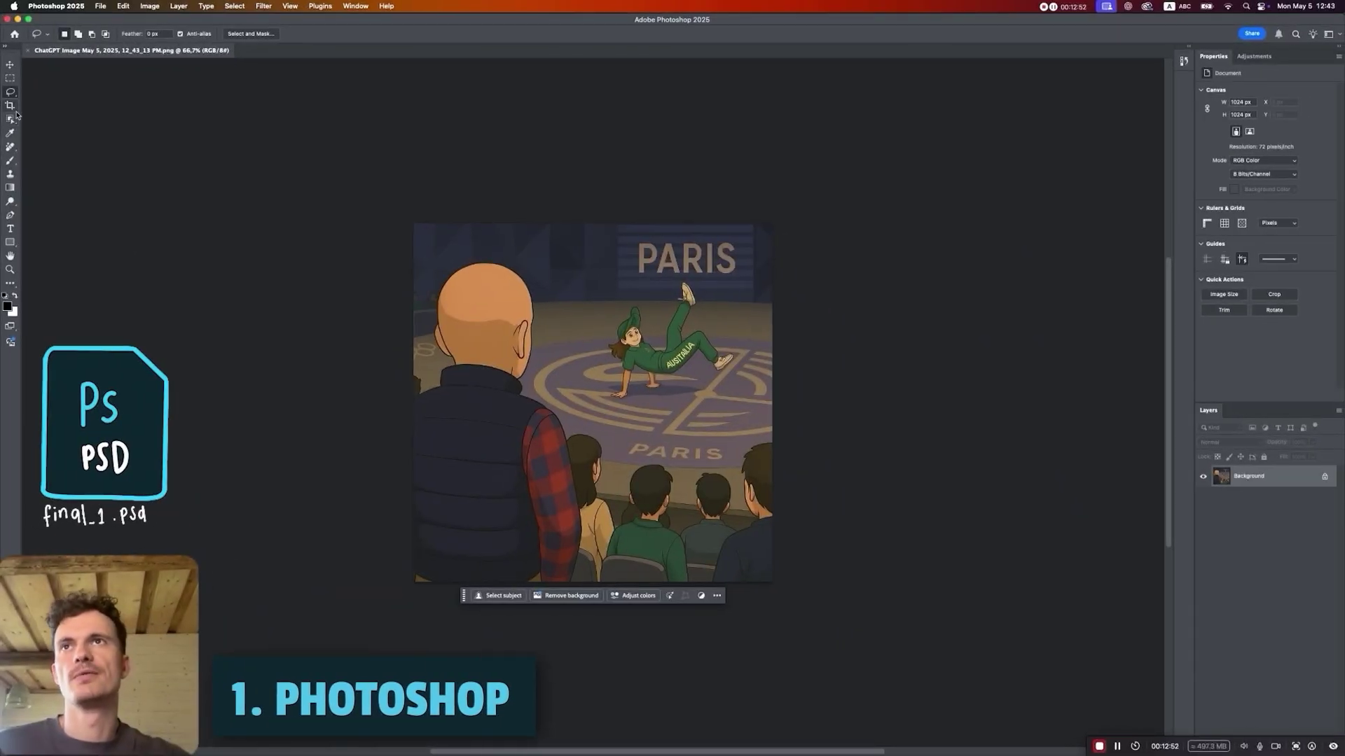
Step: Switch to Photoshop, widen the crop area on both sides of the image and fill the new areas with Generative Expand
left_click(12, 107)
left_click_drag(418, 402, 371, 401)
left_click_drag(814, 404, 870, 384)
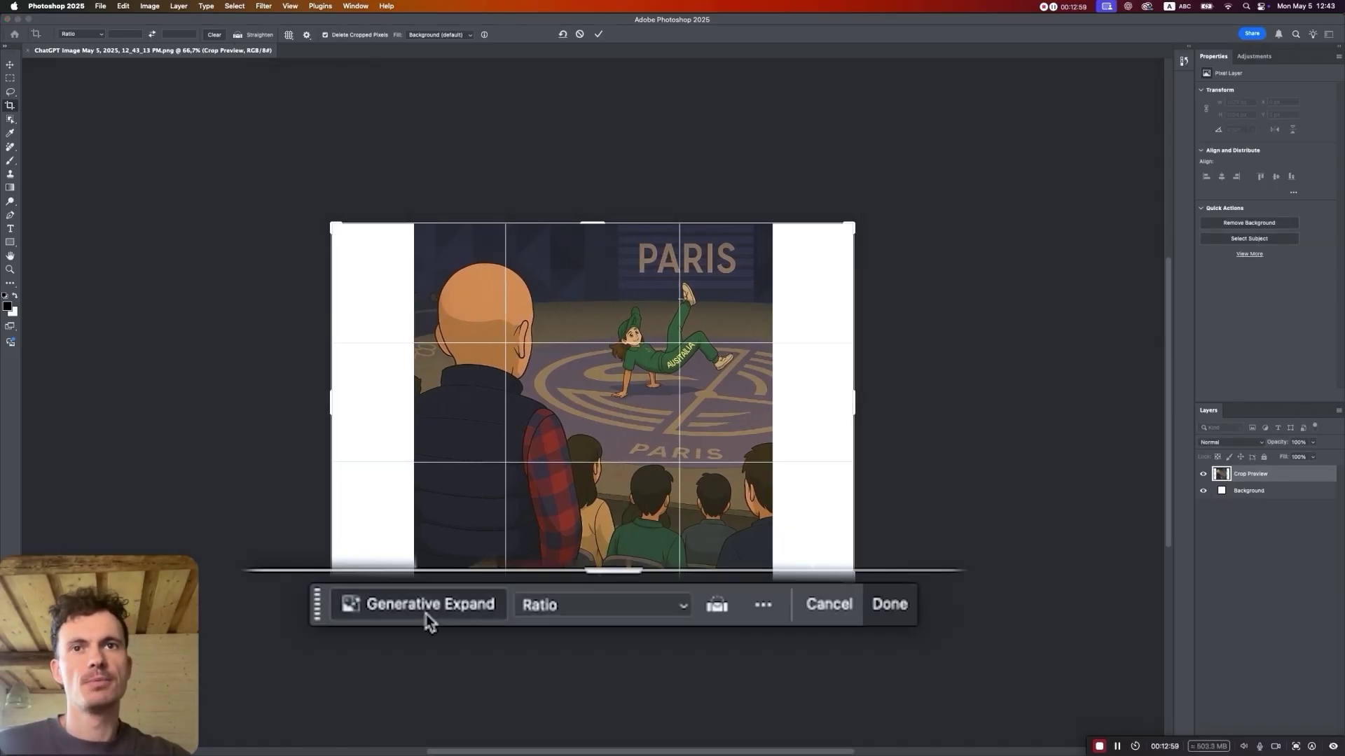
left_click(426, 614)
left_click(870, 603)
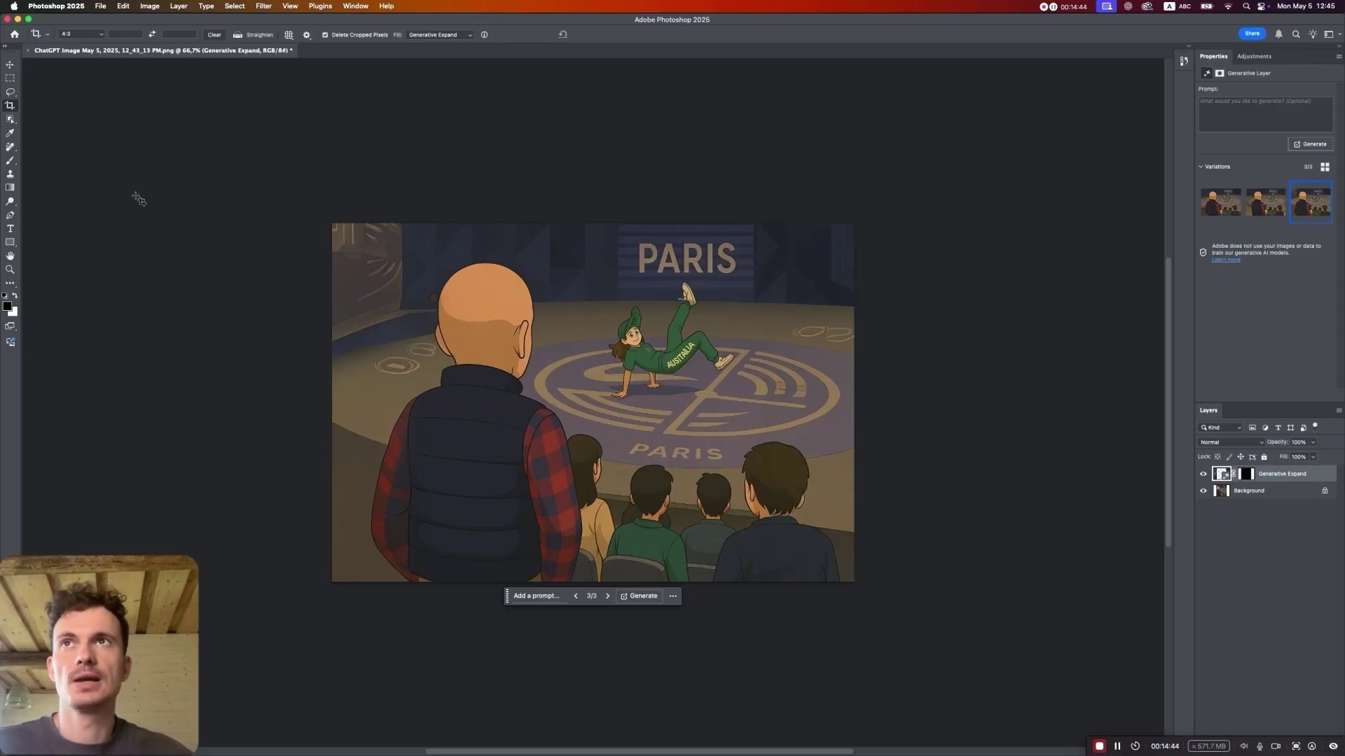
Step: Lasso the empty floor area beside the man's plaid sleeve and generate a crowd in it with Generative Fill
left_click(10, 92)
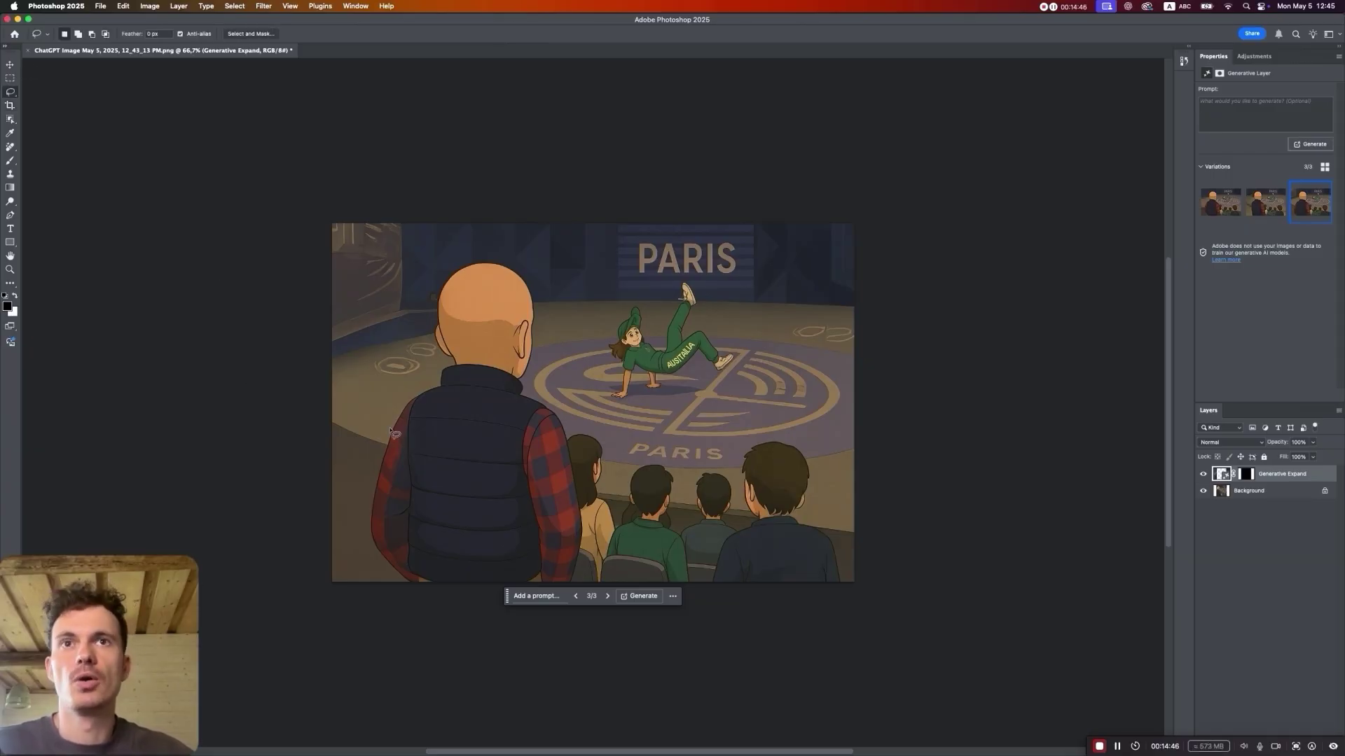
mouse_move(397, 444)
left_mouse_down()
mouse_move(332, 427)
mouse_move(317, 490)
mouse_move(327, 559)
mouse_move(357, 593)
mouse_move(400, 596)
mouse_move(375, 526)
left_mouse_up()
left_click_drag(397, 460, 397, 452)
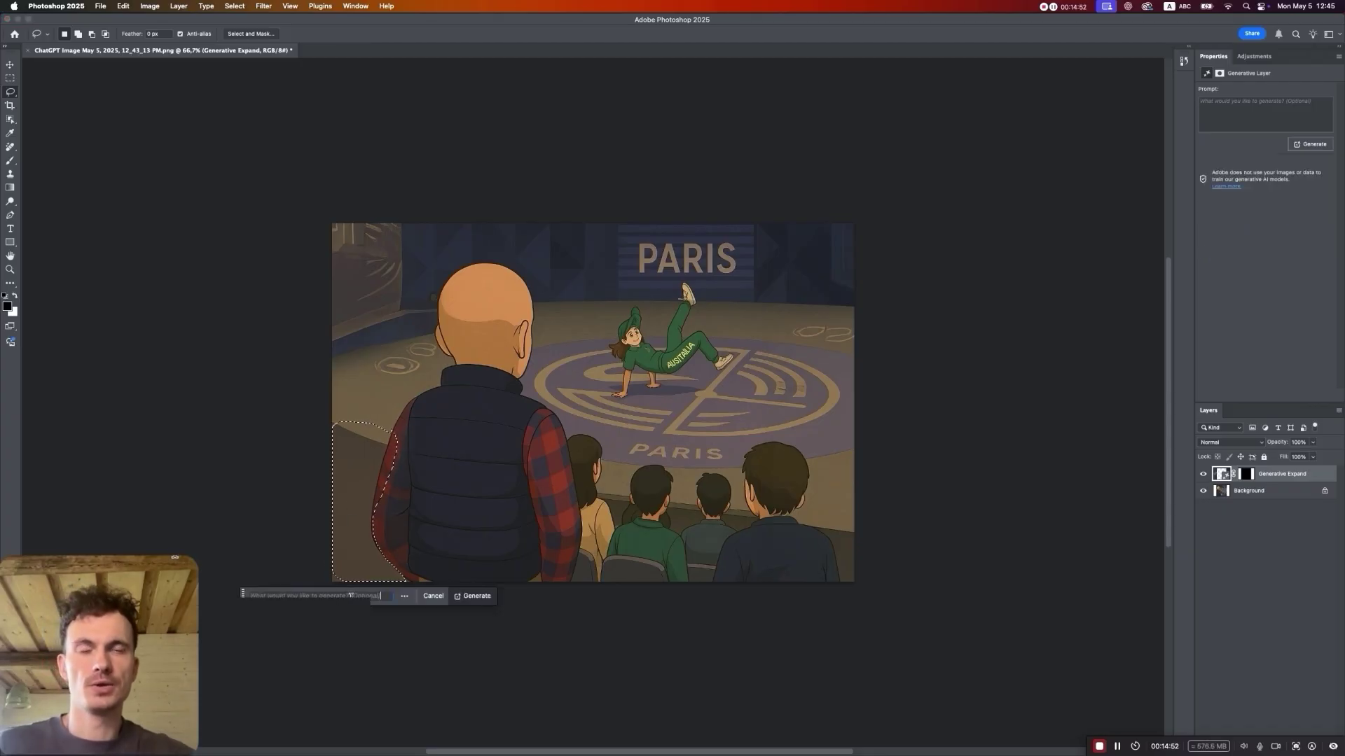
type("v")
type("rowd")
key("Return")
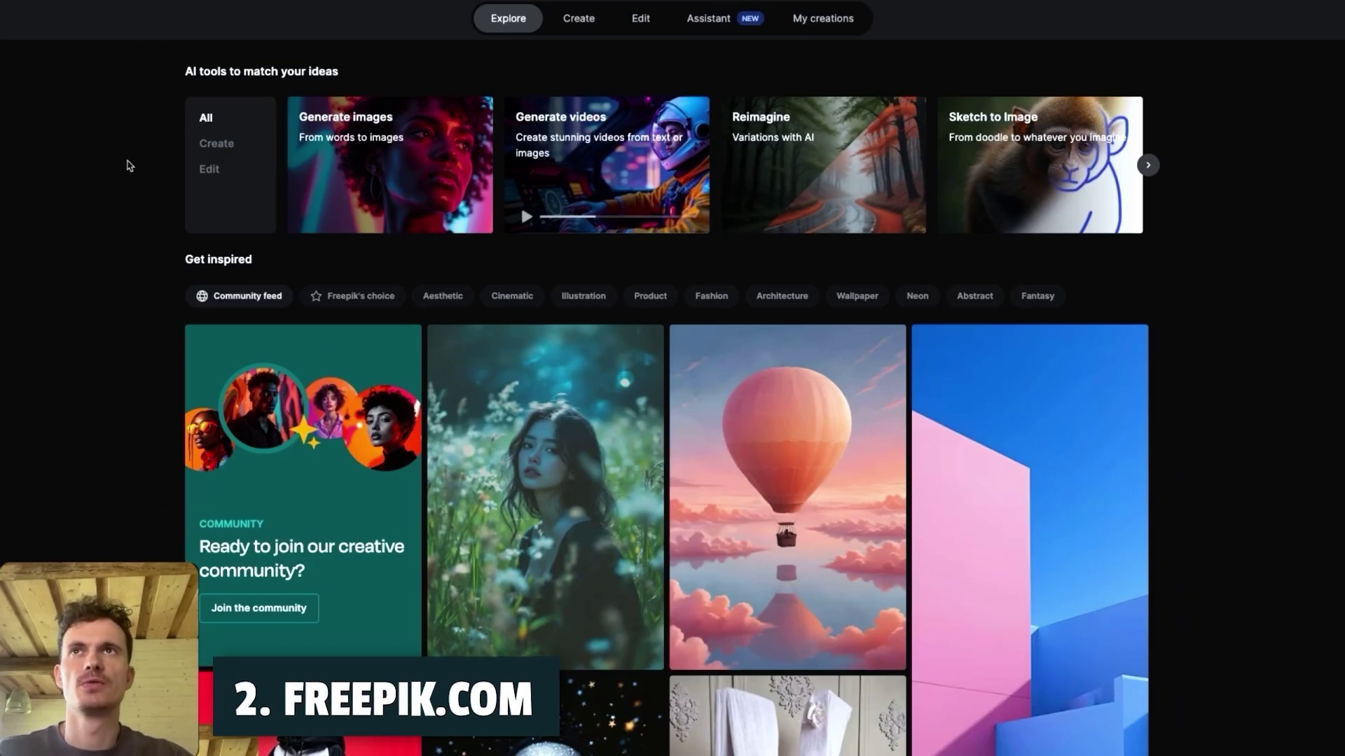
Step: Switch to Freepik's image editor, expand the behind-the-shoulder Paris shot to 4:3 without a prompt, and save a generated version
left_click(632, 21)
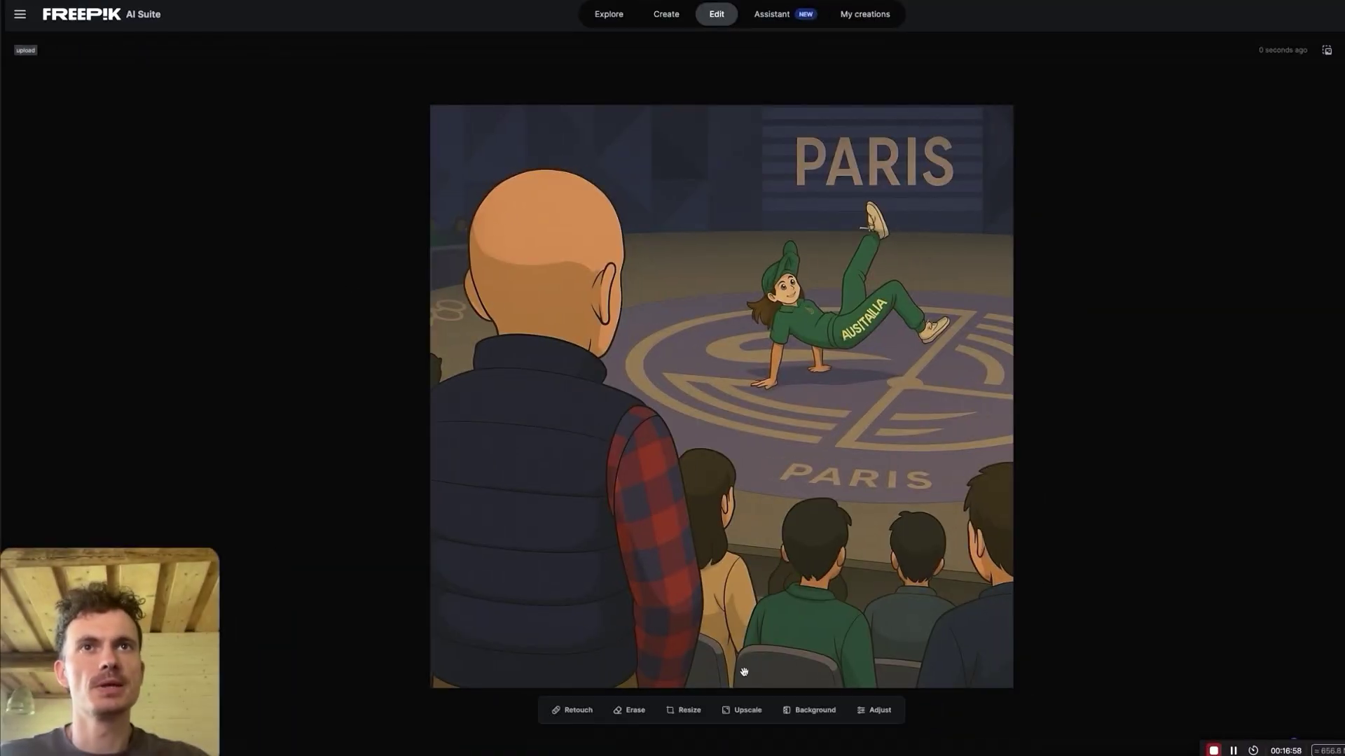
left_click(685, 710)
left_click(80, 278)
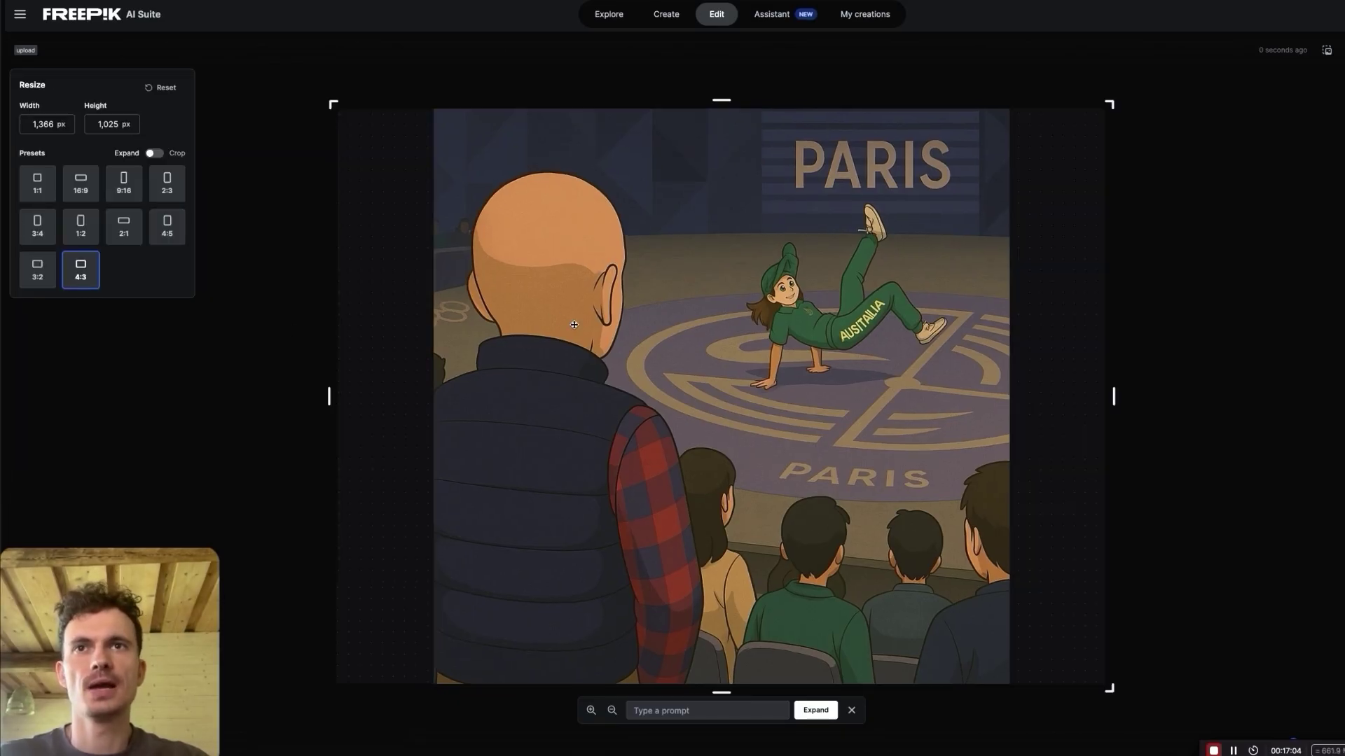
left_click(677, 710)
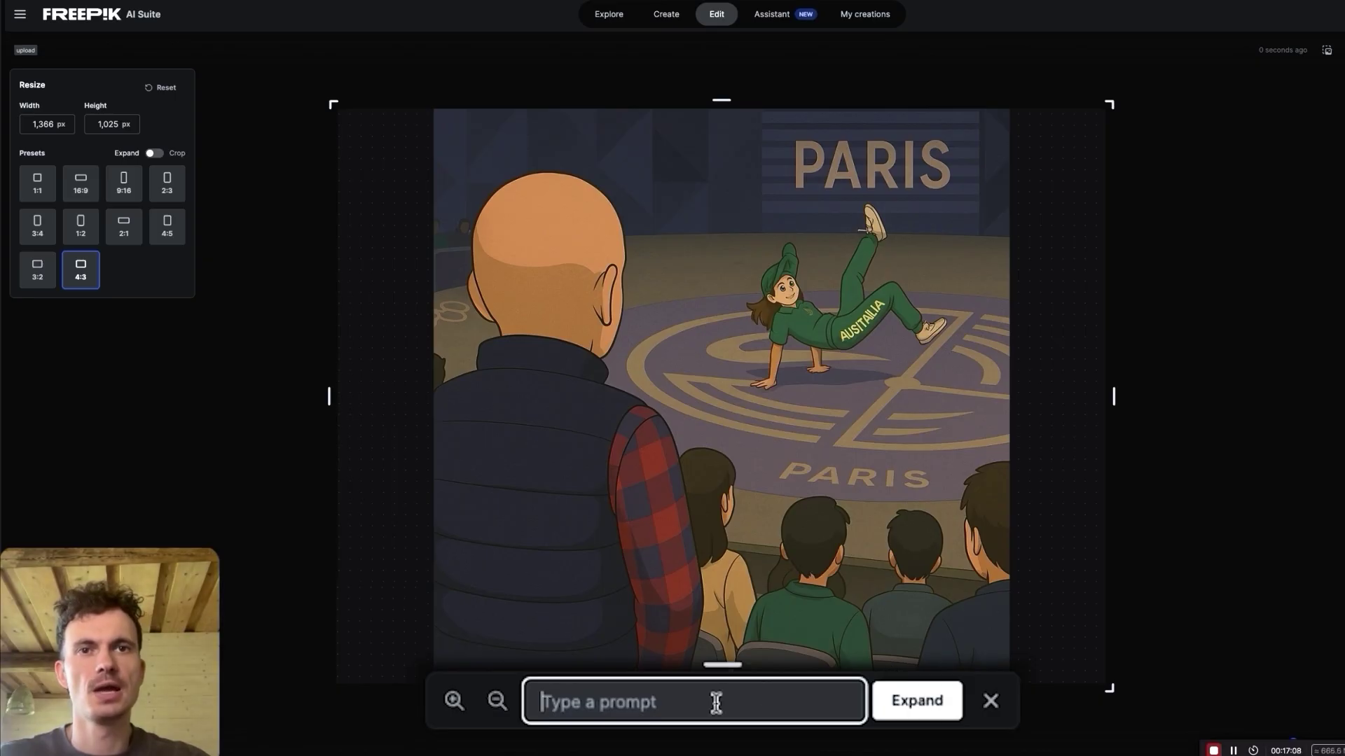
left_click(898, 700)
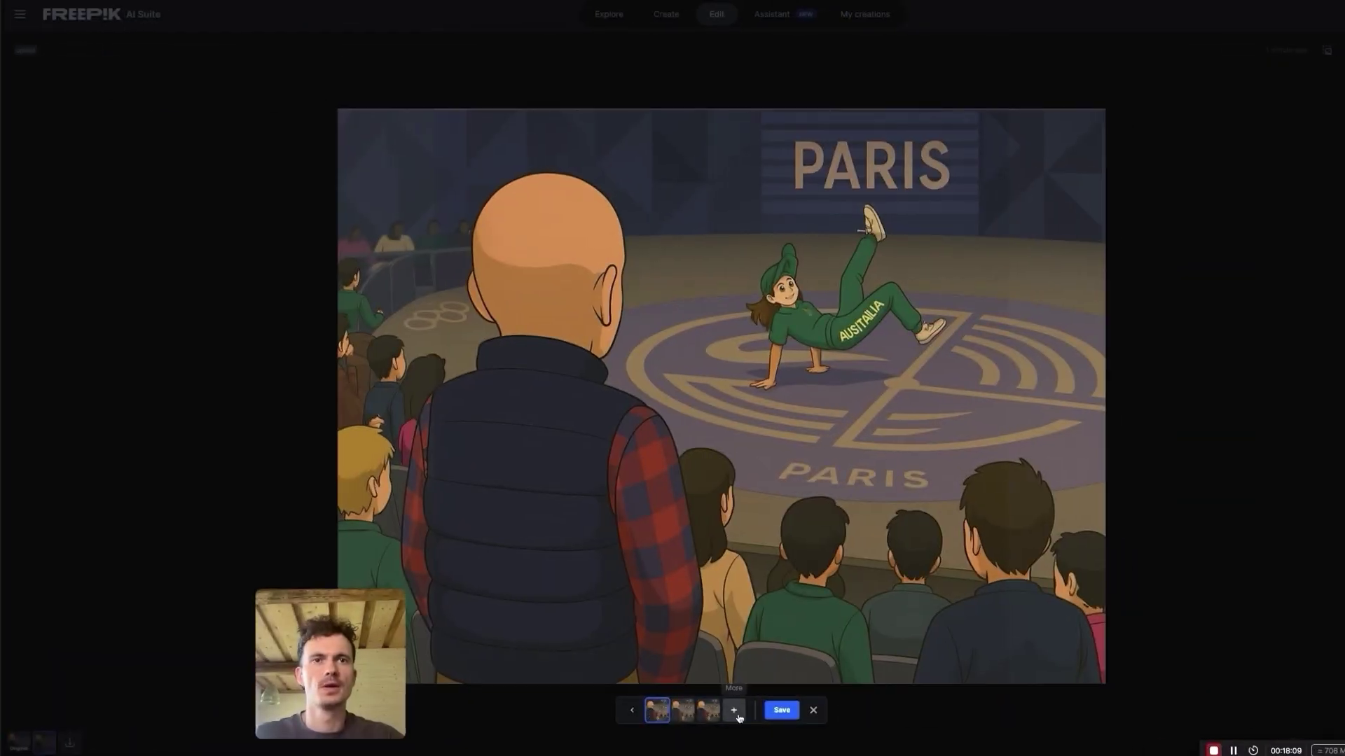
left_click(795, 711)
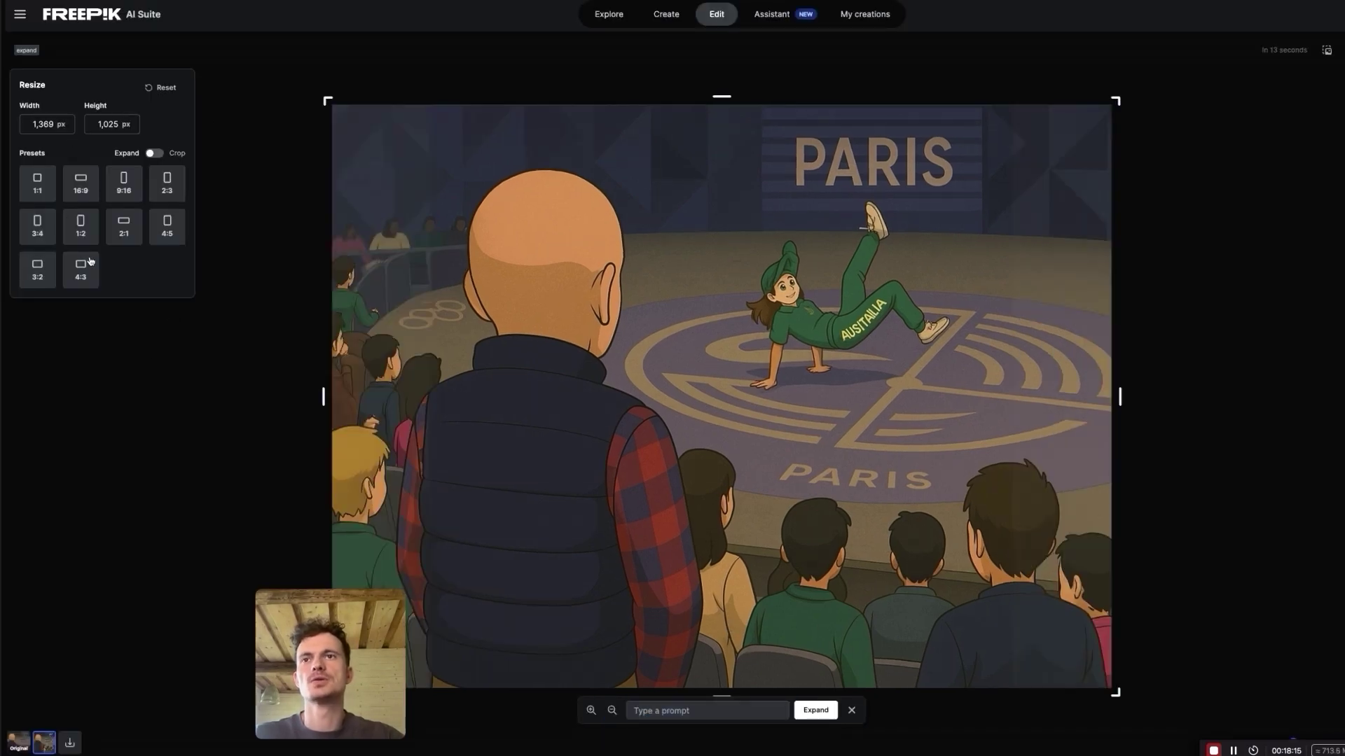
left_click(851, 710)
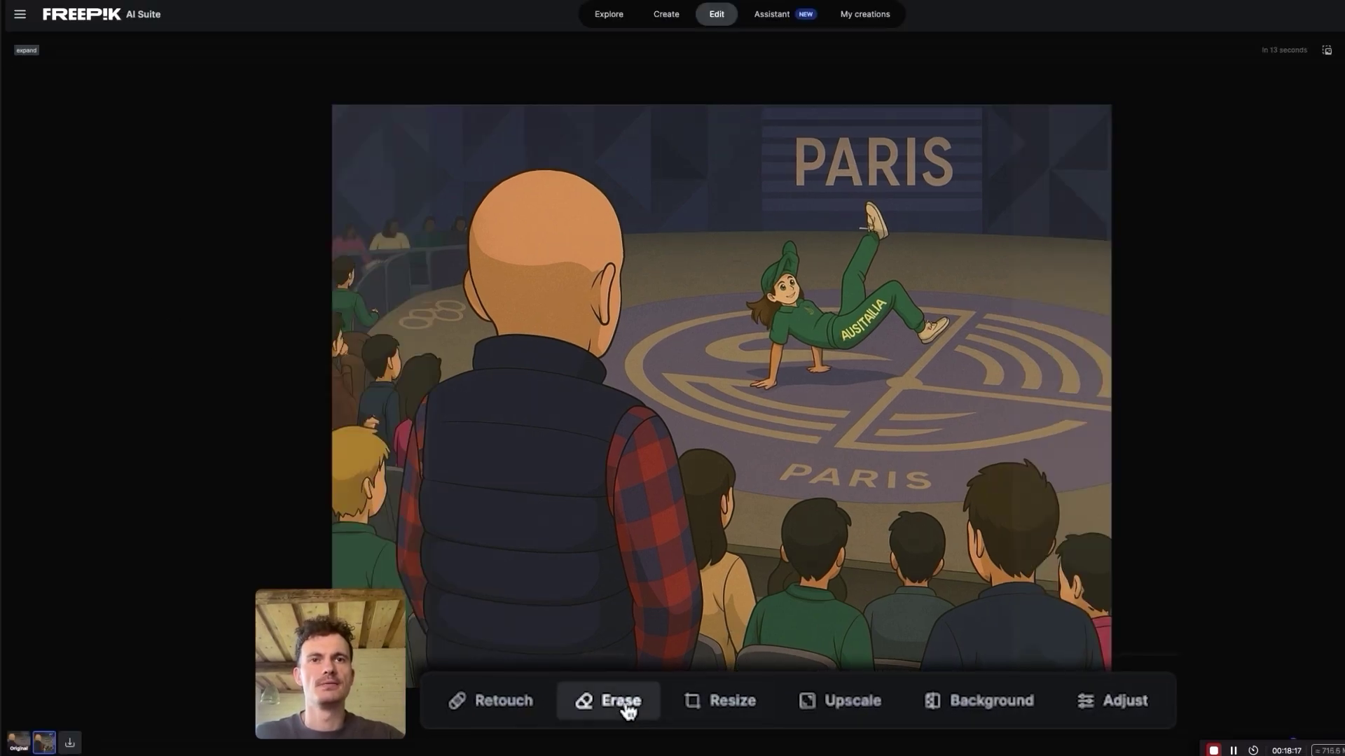
Step: Retouch the breakdancer's misshapen cap by masking it and generating "green cap" in its place, and close the Retouch tool
left_click(494, 700)
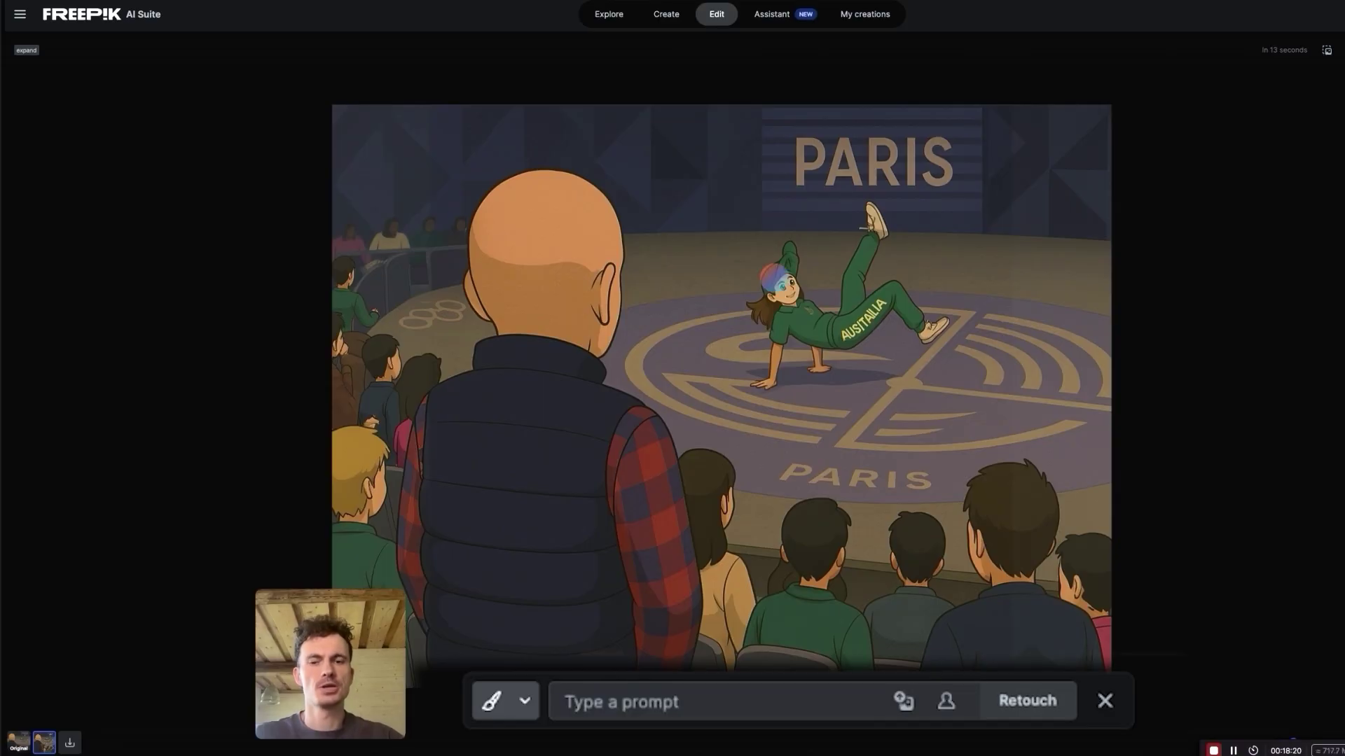
scroll(782, 274, "up", 3)
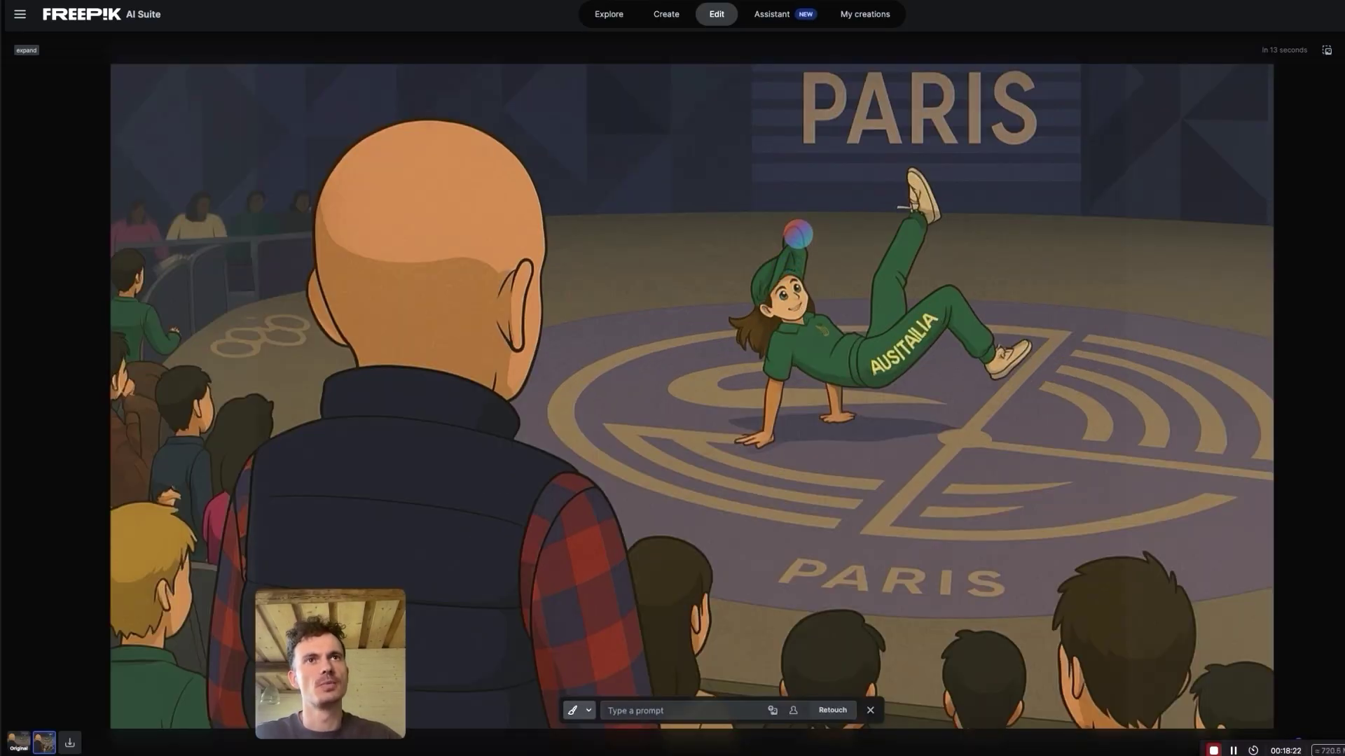
mouse_move(798, 245)
left_mouse_down()
mouse_move(785, 242)
mouse_move(795, 259)
mouse_move(772, 259)
mouse_move(742, 295)
left_mouse_up()
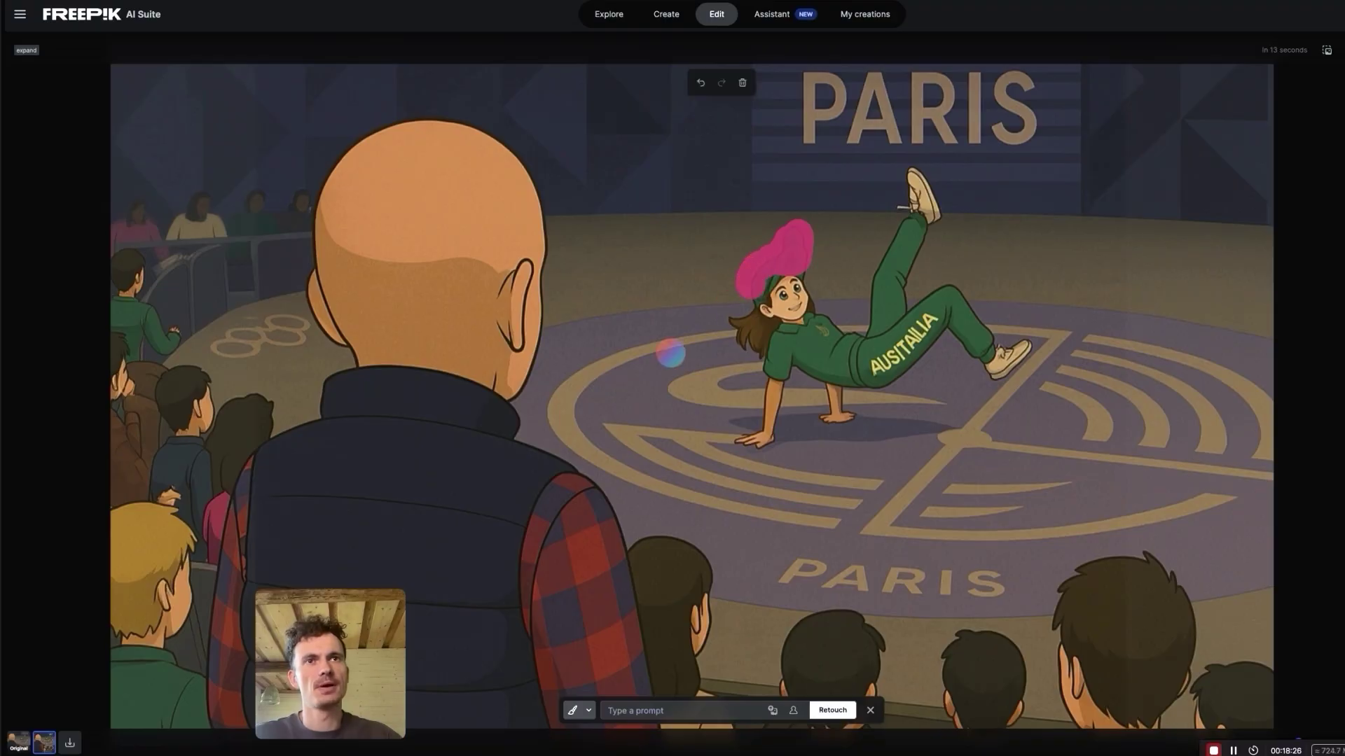
left_click(673, 709)
type("green cap")
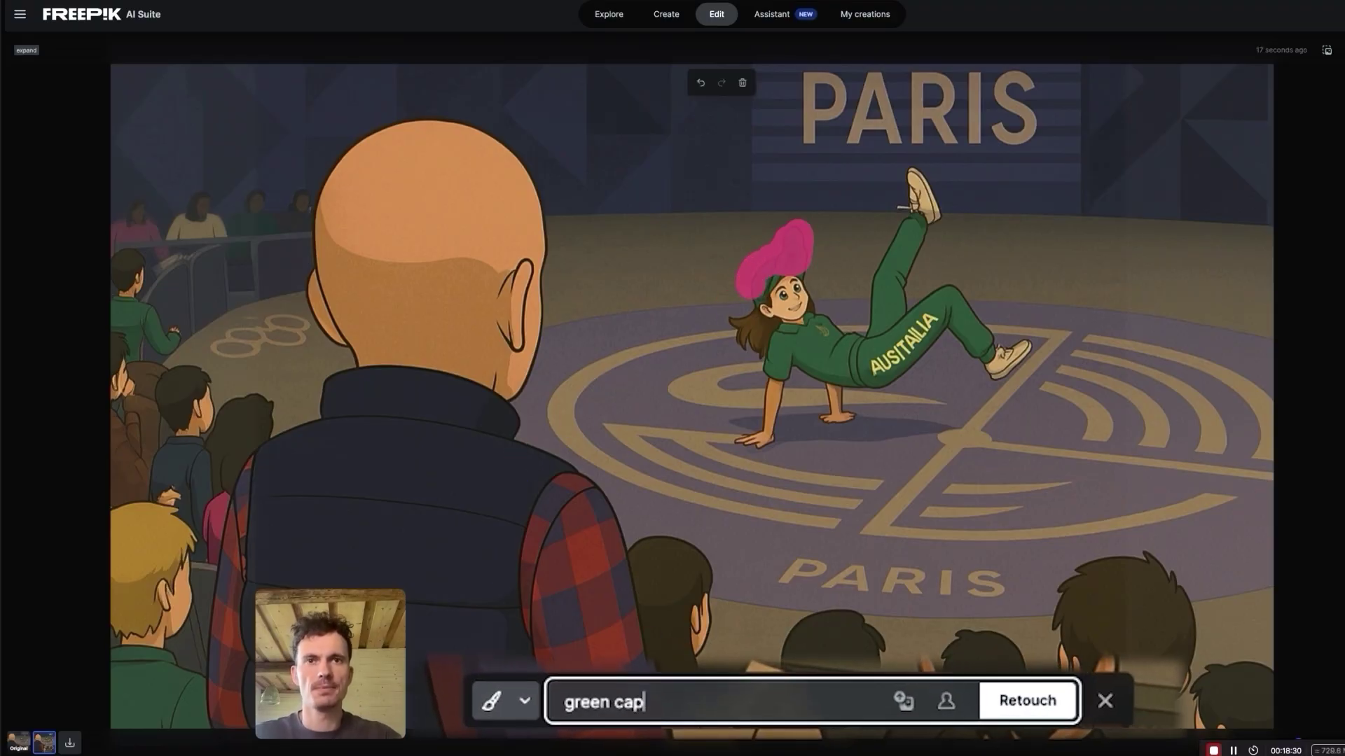
key("Return")
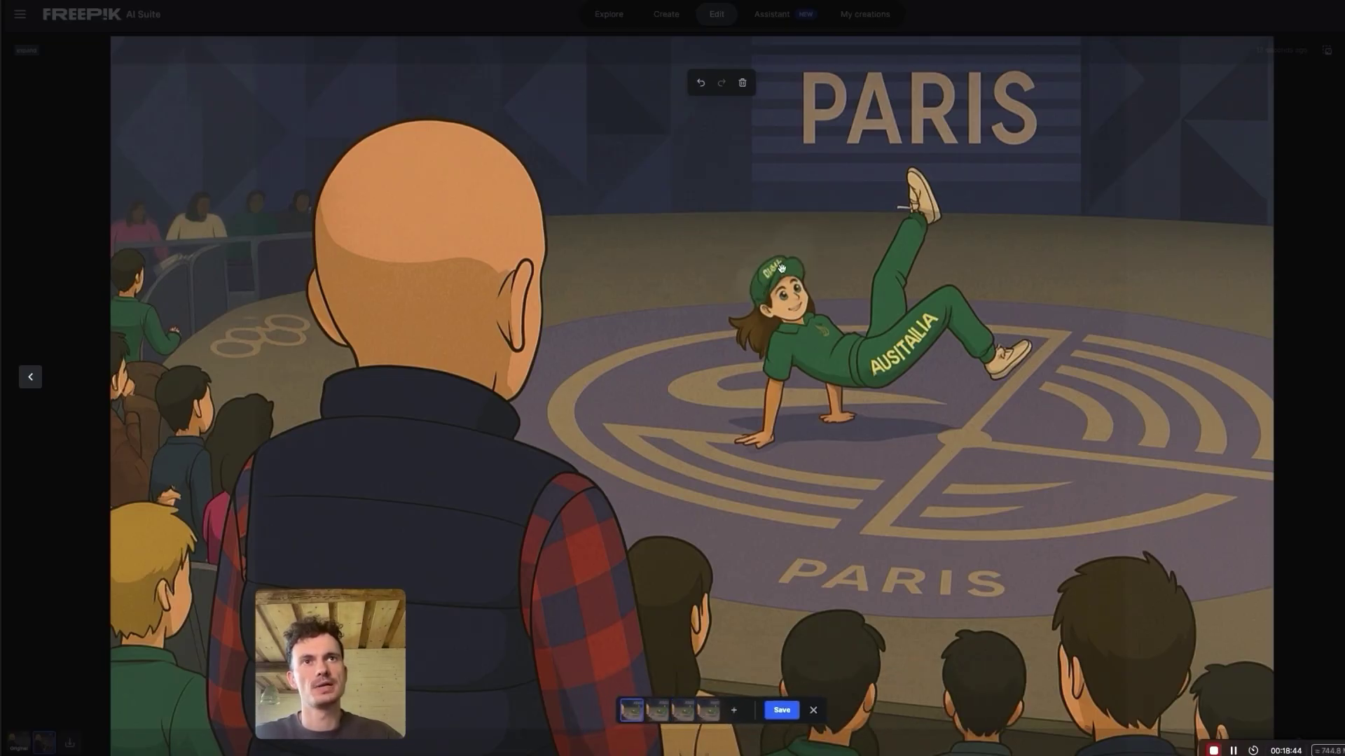
left_click(813, 710)
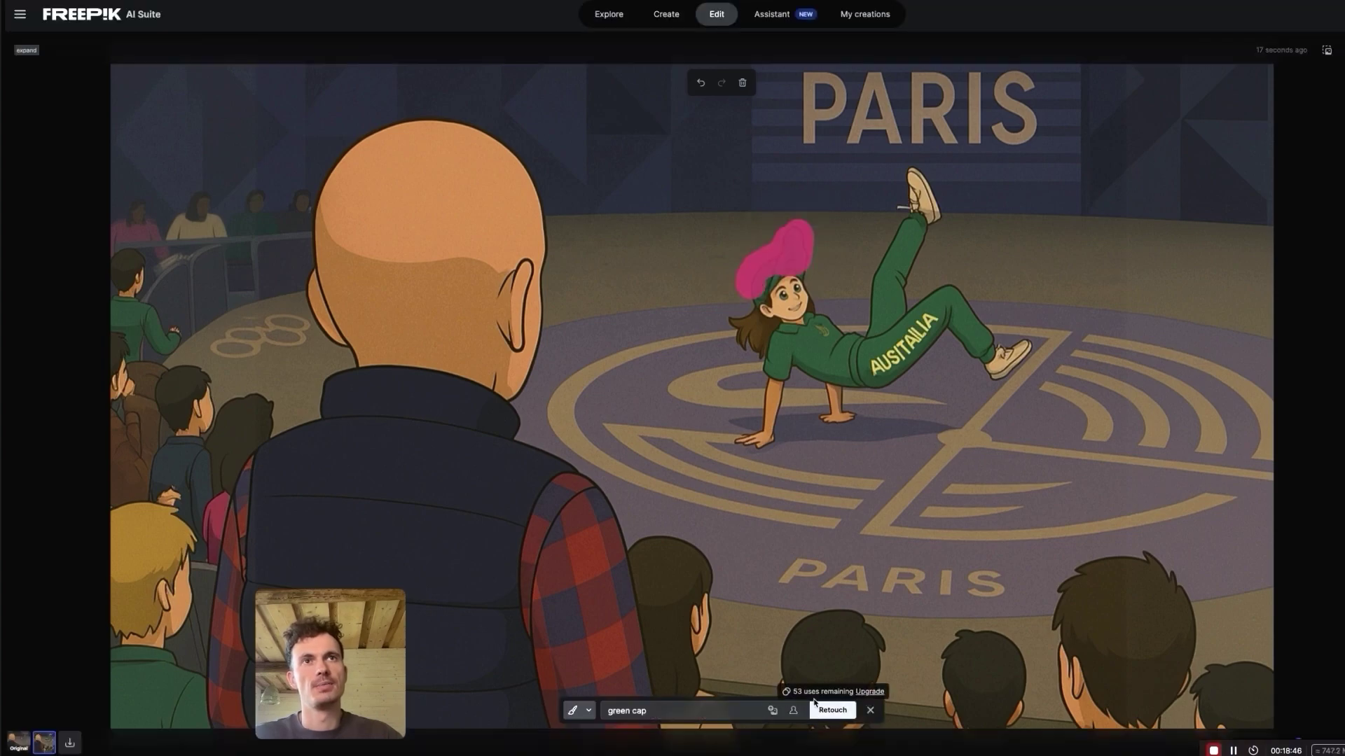
left_click(870, 710)
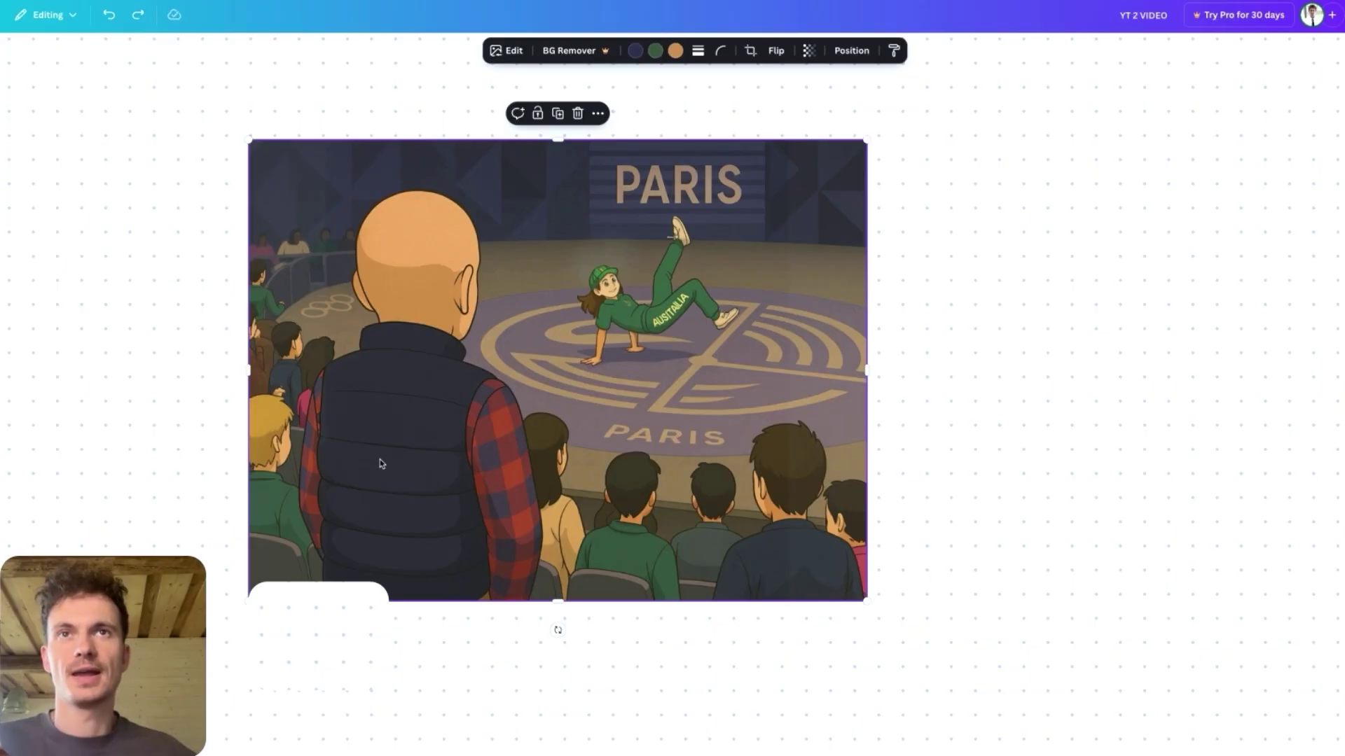
Step: Switch to the Canva whiteboard and move the expanded behind-the-shoulder image sideways on the board
scroll(382, 463, "down", 3)
left_click_drag(380, 461, 673, 459)
scroll(673, 459, "up", 3)
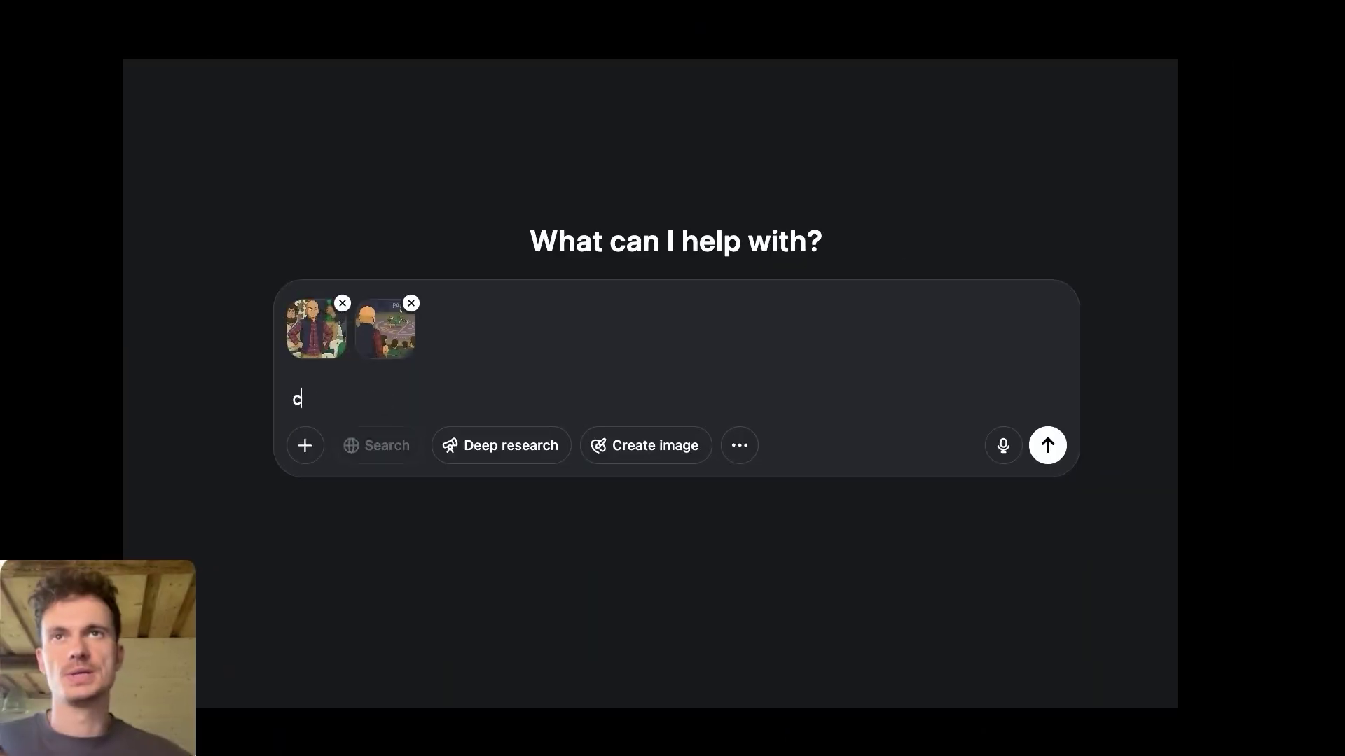
Step: Prompt ChatGPT with "change the hand position in second picture so it would be the same as in the first pic. leave everything else the same"
type("hange the hand position in second picture so i")
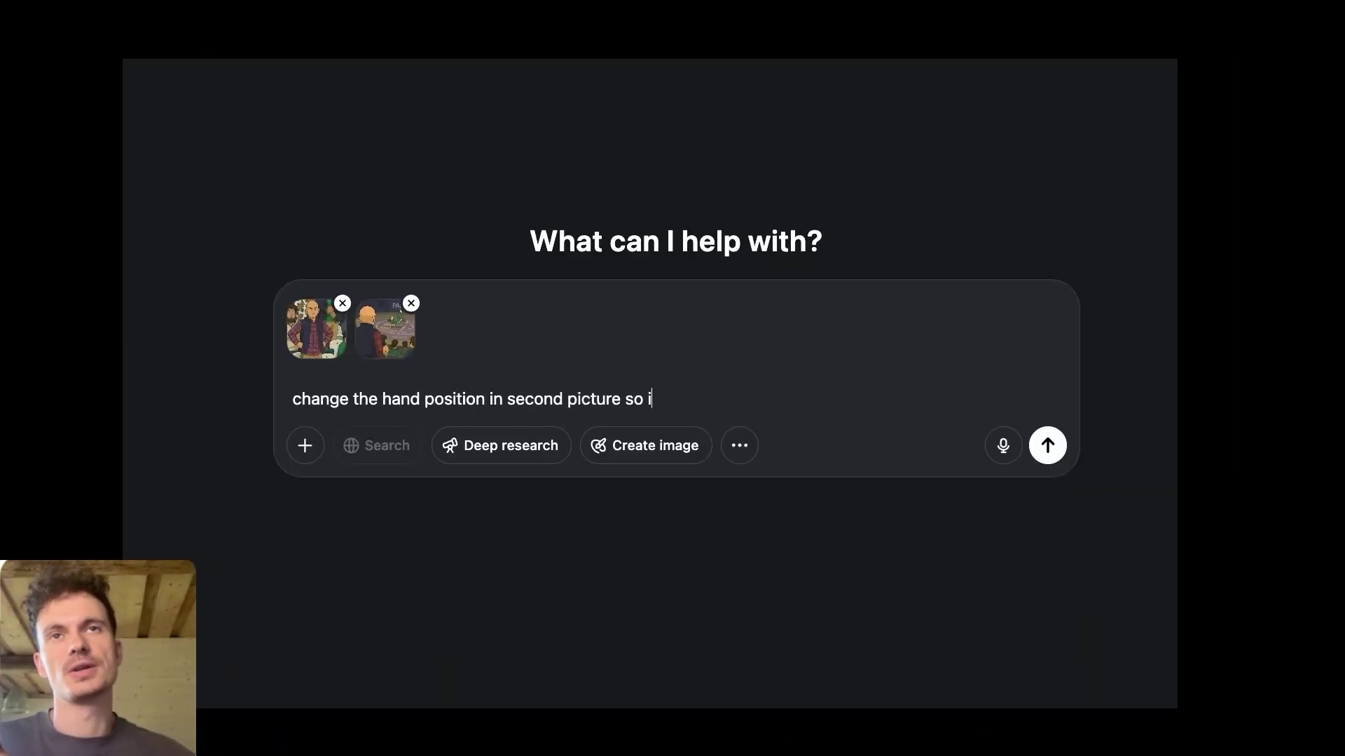
type("t would be the same as in the first pic. leave everything else")
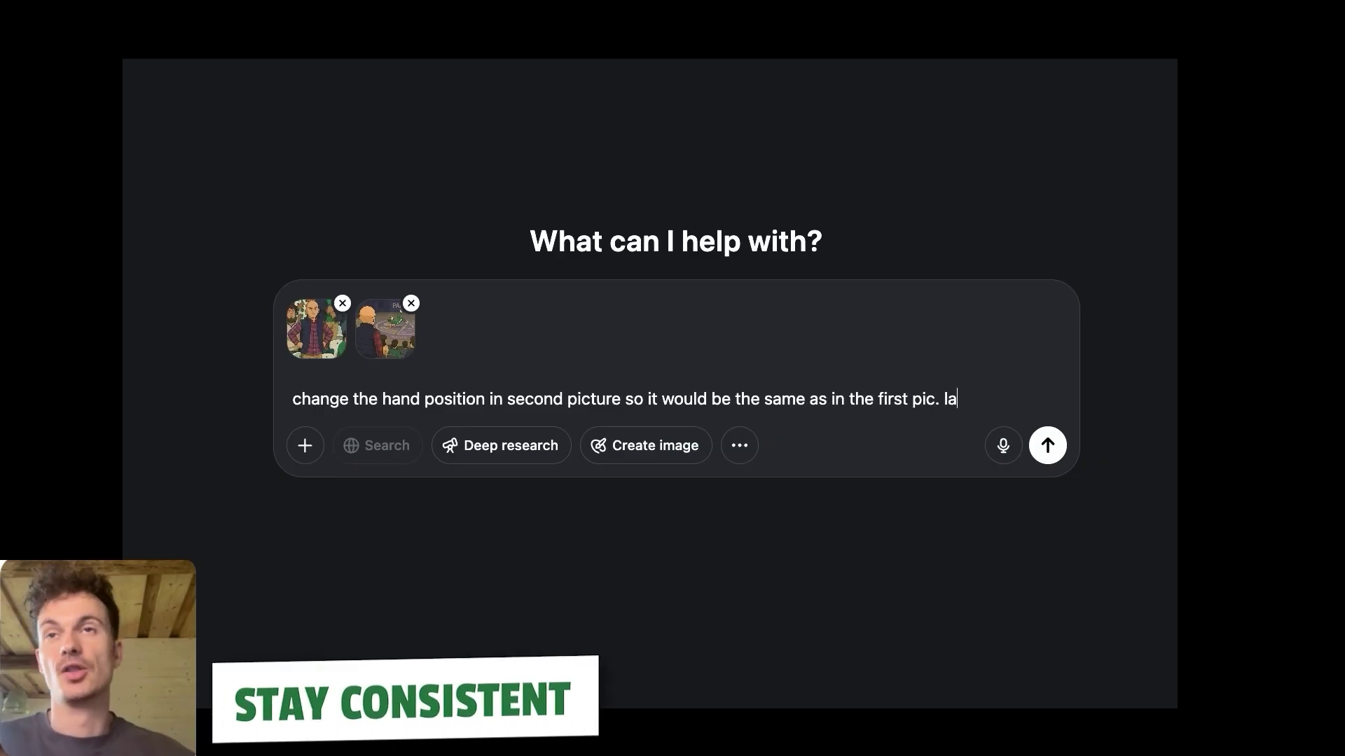
type(" the same")
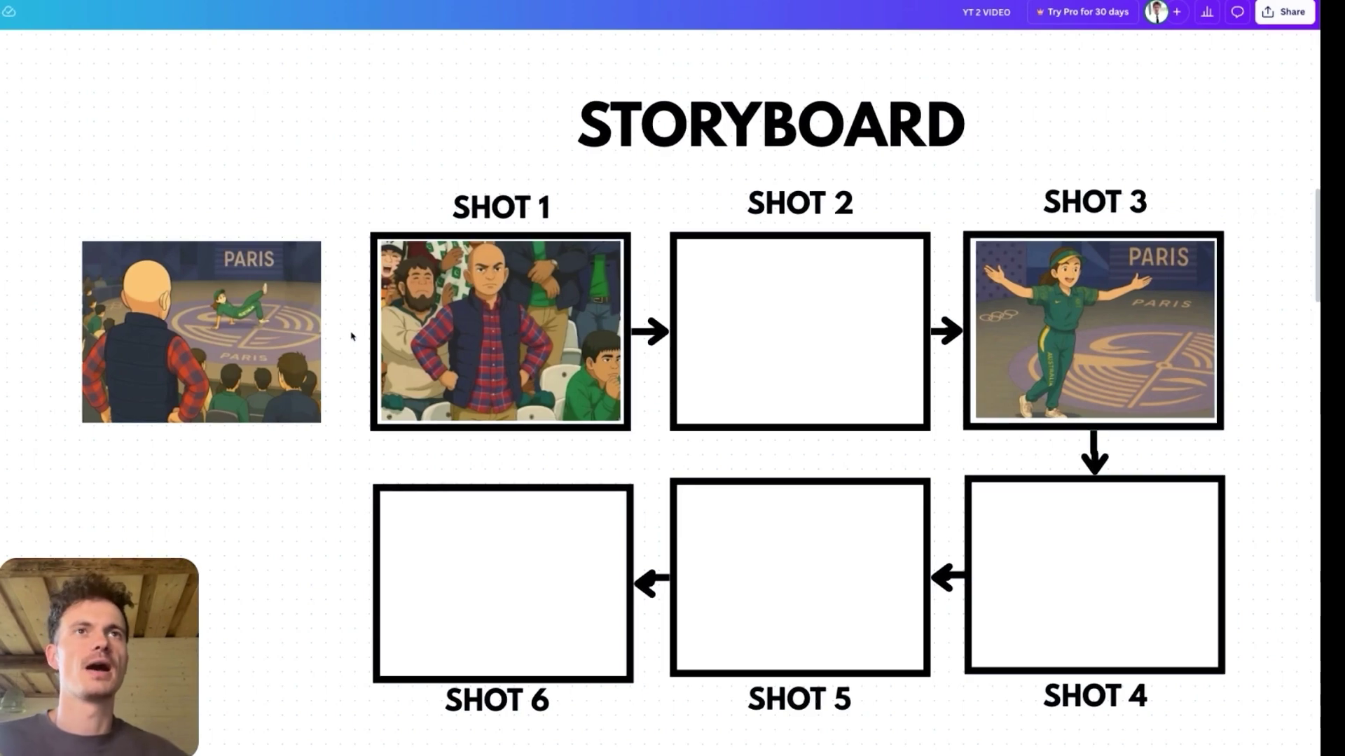
Step: On the Canva storyboard, place the behind-the-shoulder image in the Shot 2 frame and a copy of the Shot 1 image in the Shot 4 frame
left_click_drag(153, 345, 748, 343)
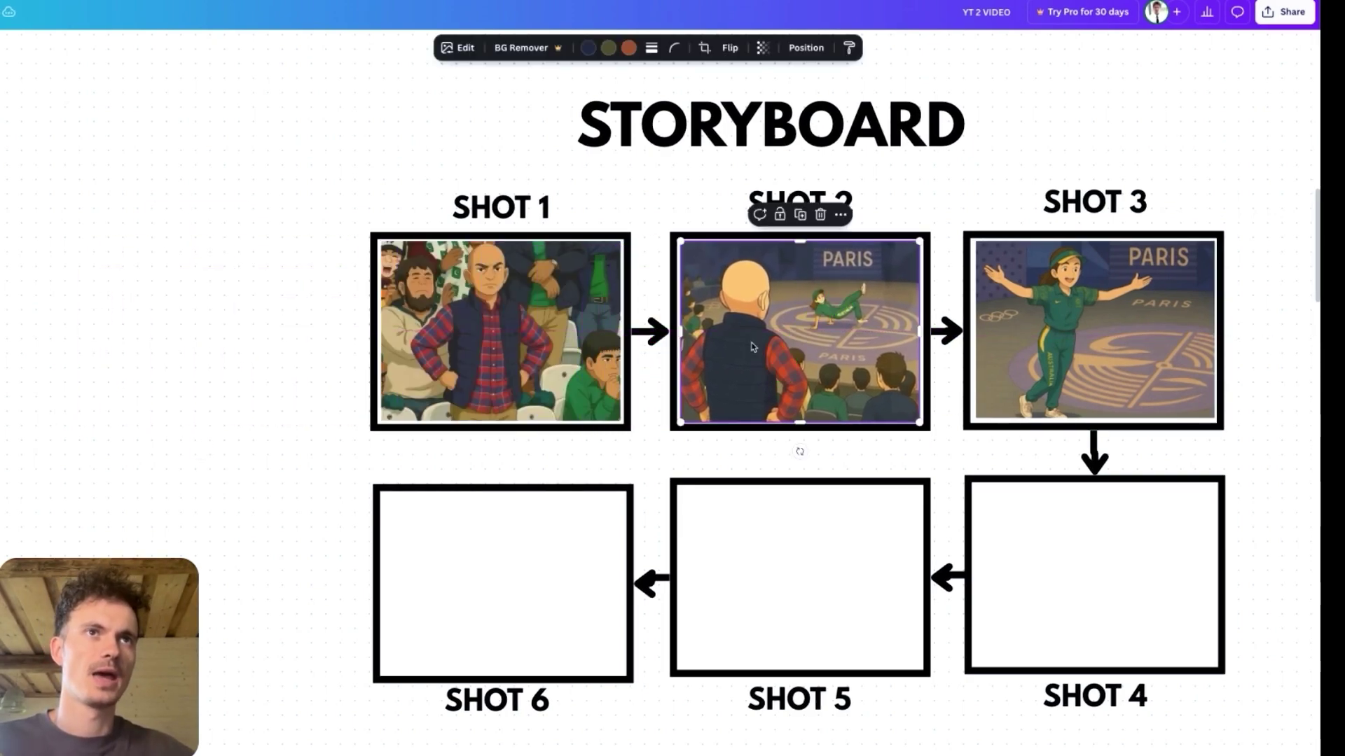
scroll(748, 343, "right", 3)
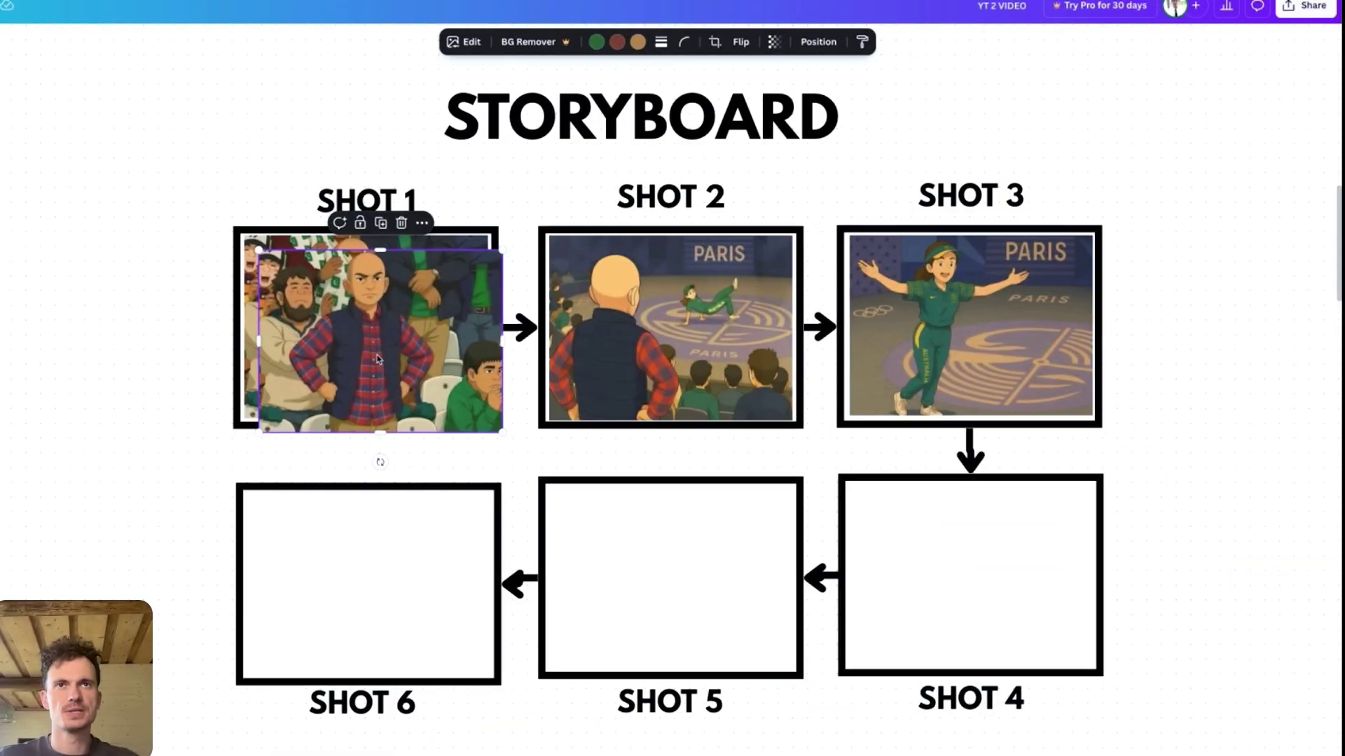
left_click_drag(358, 343, 969, 586)
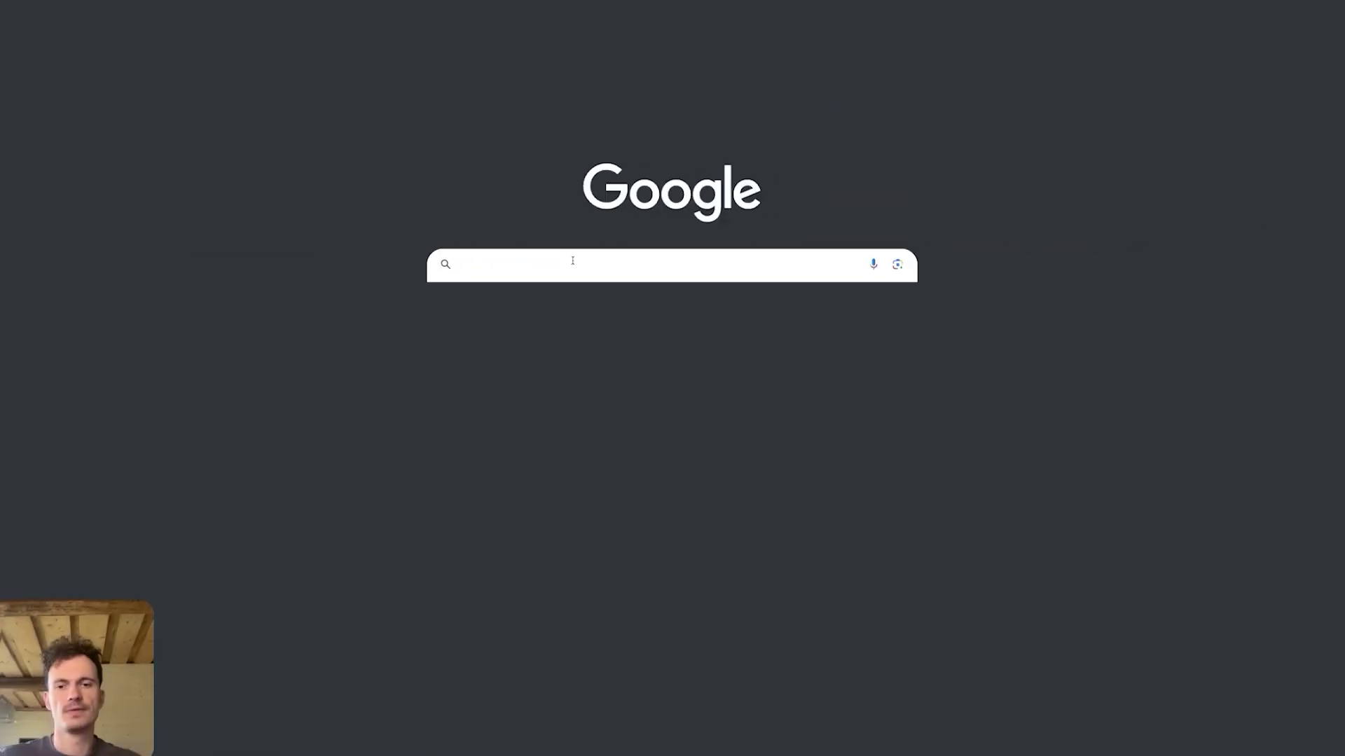
Step: Search Google Images for "australian dancer meme" and copy one of the photos of the breakdancer performing
type("australian dancer meme")
key("Return")
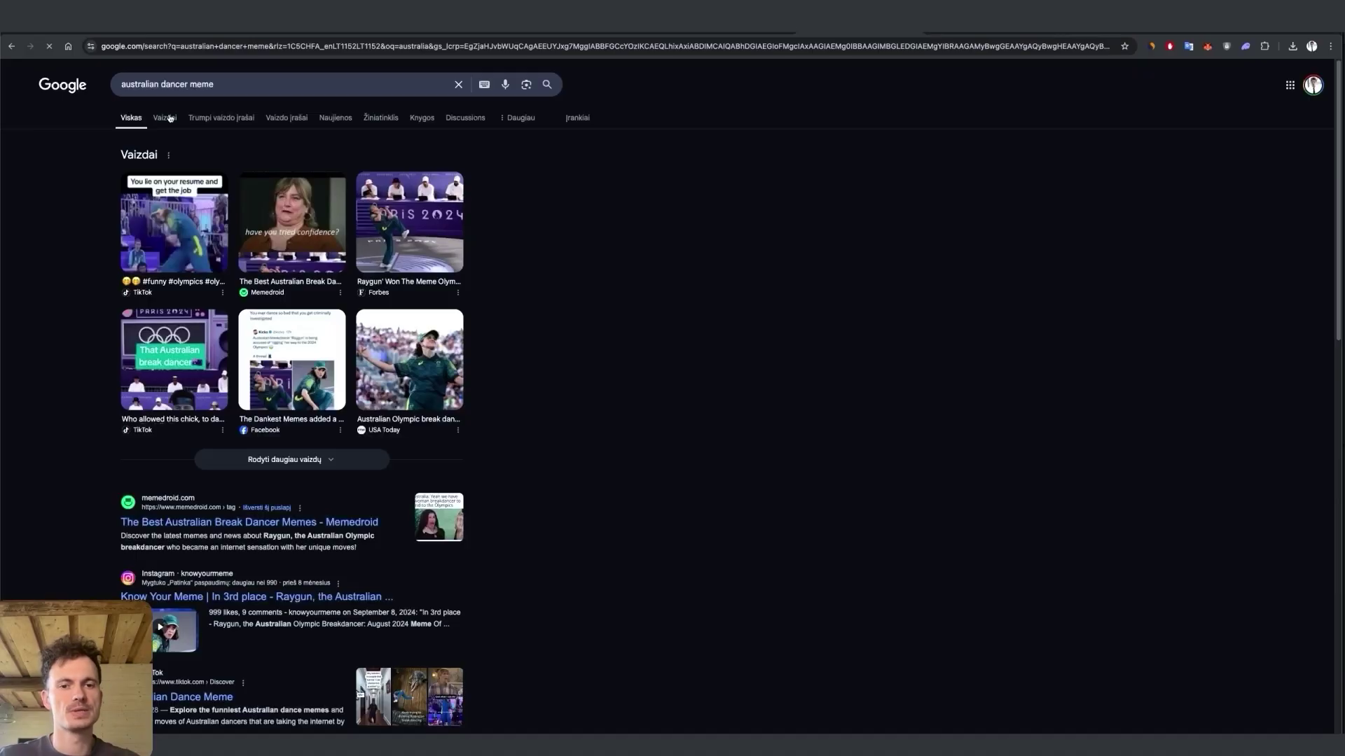
left_click(165, 118)
left_click(1056, 321)
right_click(1056, 320)
left_click(1092, 441)
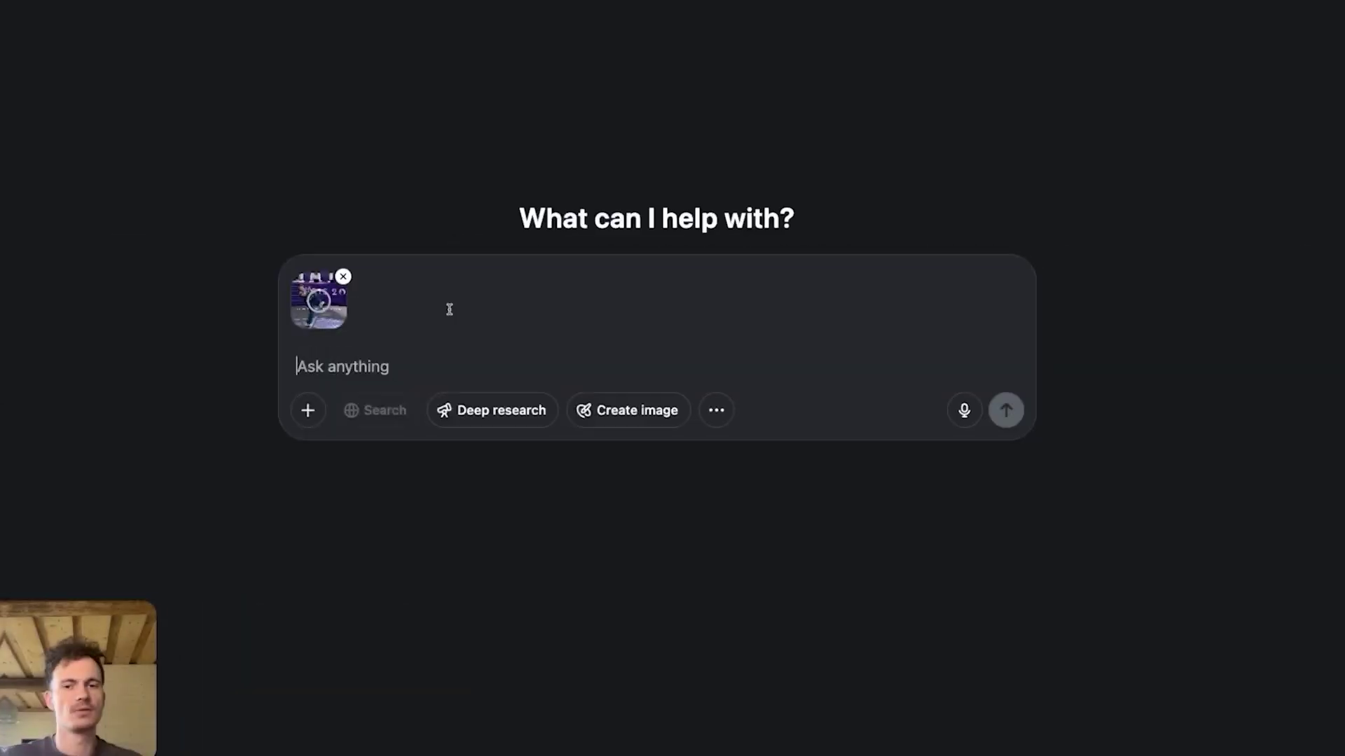
Step: Submit the breakdancer photo to ChatGPT with the prompt "ghiblify it, generate two results in a collage, one top one bottom"
type("ghiblify it, generate two results in a collage, one top one bottom")
key("Return")
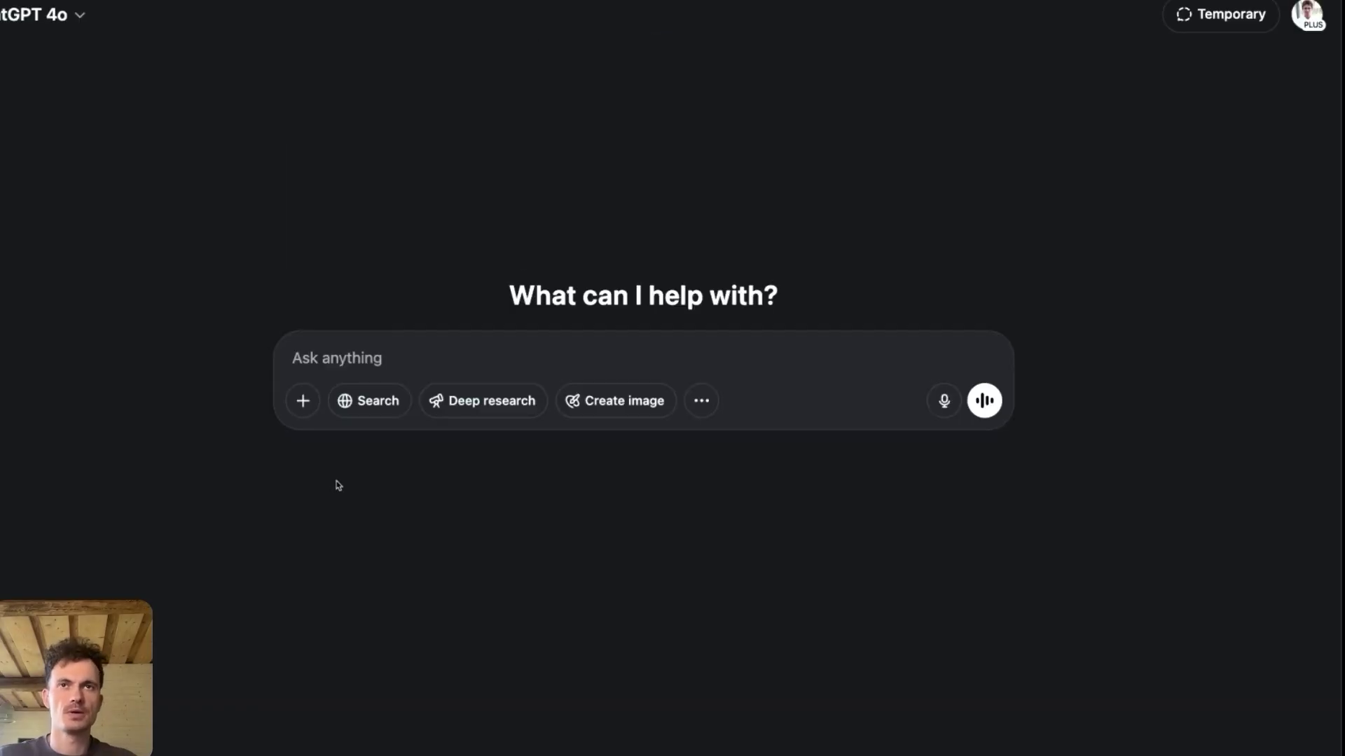
Step: Upload the Ghibli dancer image to a new chat and request its 3 judges holding huge cardboards with scores above their heads, showing zeros
left_click(303, 402)
left_click(352, 358)
double_click(407, 307)
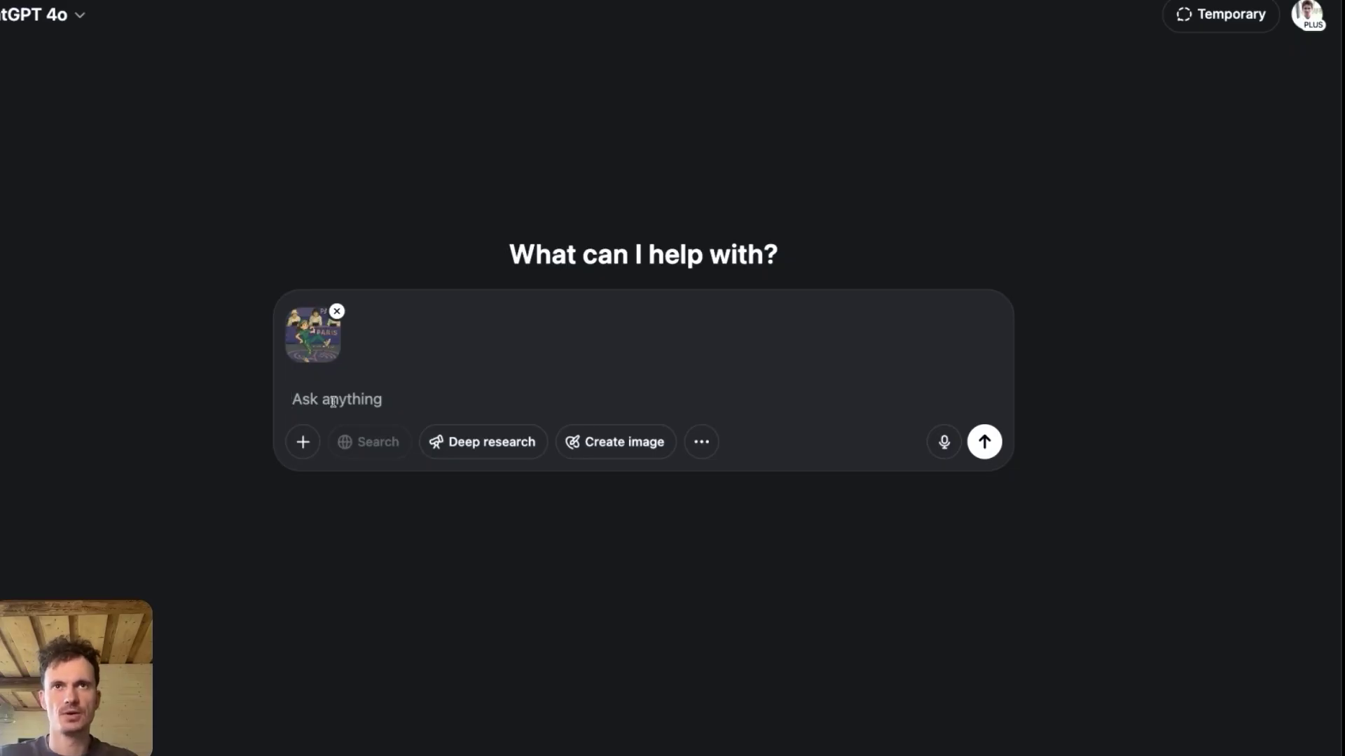
type("generate an image of  these 3 judges holding huge cardboards with scores above their heads, showing zeros (zero points for the dancer who performed badly). their mimics should be relatable too (very unimpresed). do not forget to add paris 2024 branding on the judge table and in the background, also do not forget that black notepads on the table in front of each judge should be seen too. make sure the style is identical")
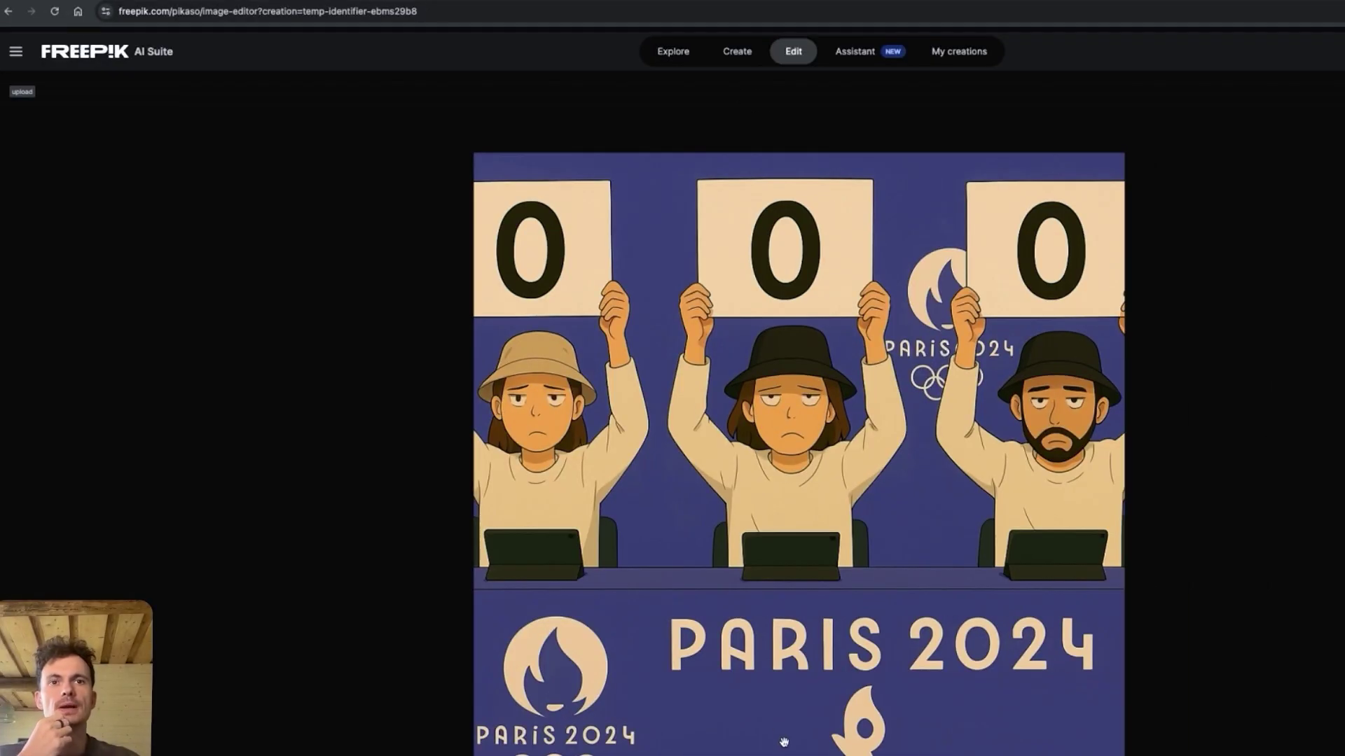
Step: Widen the judges image in Freepik, paste it onto the Canva storyboard and fit it into the Shot 6 frame
left_click(93, 348)
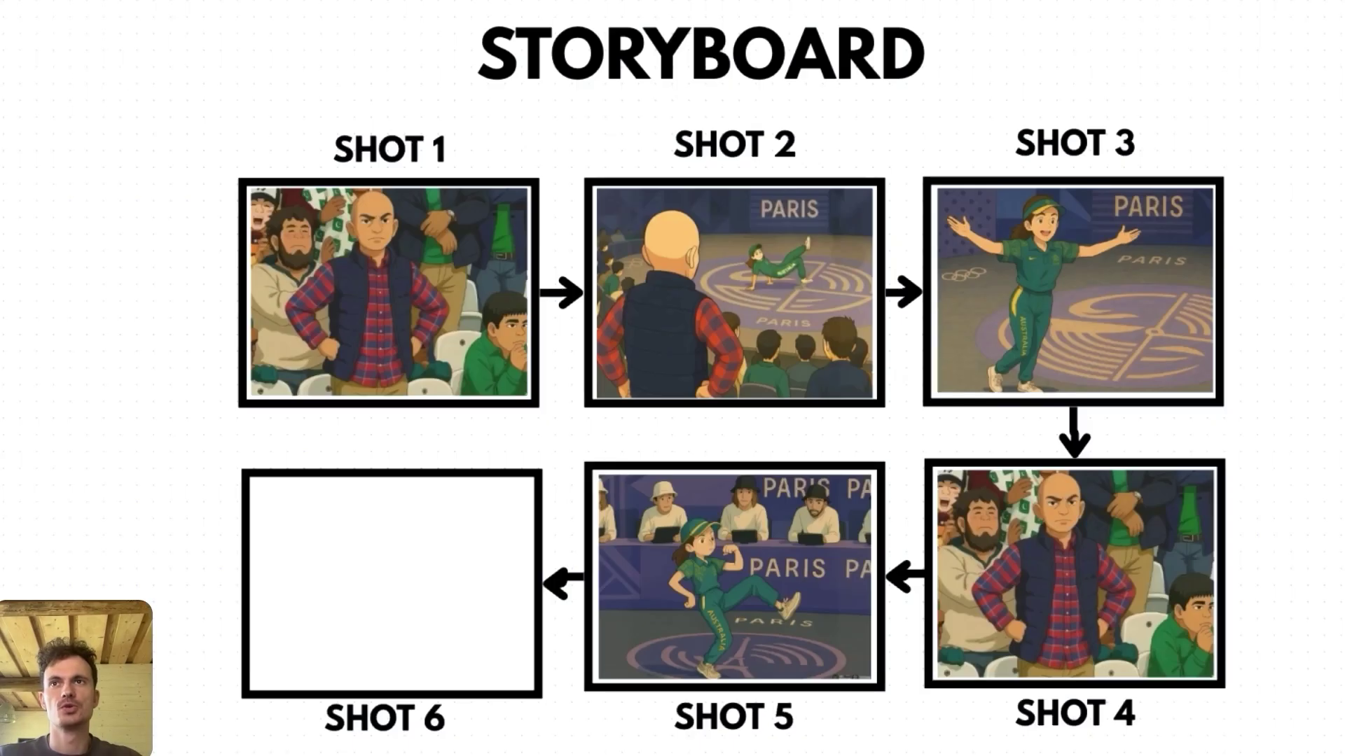
key("ctrl+v")
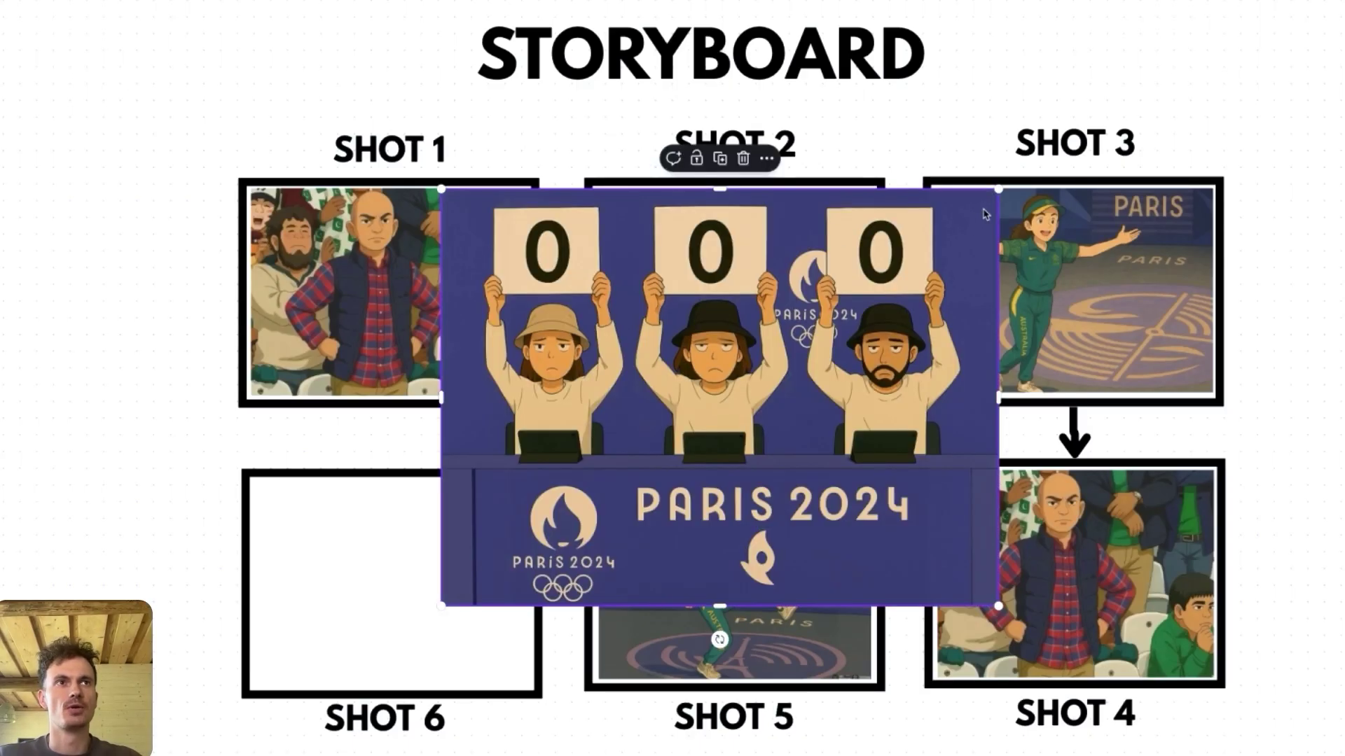
left_click_drag(999, 180, 493, 509)
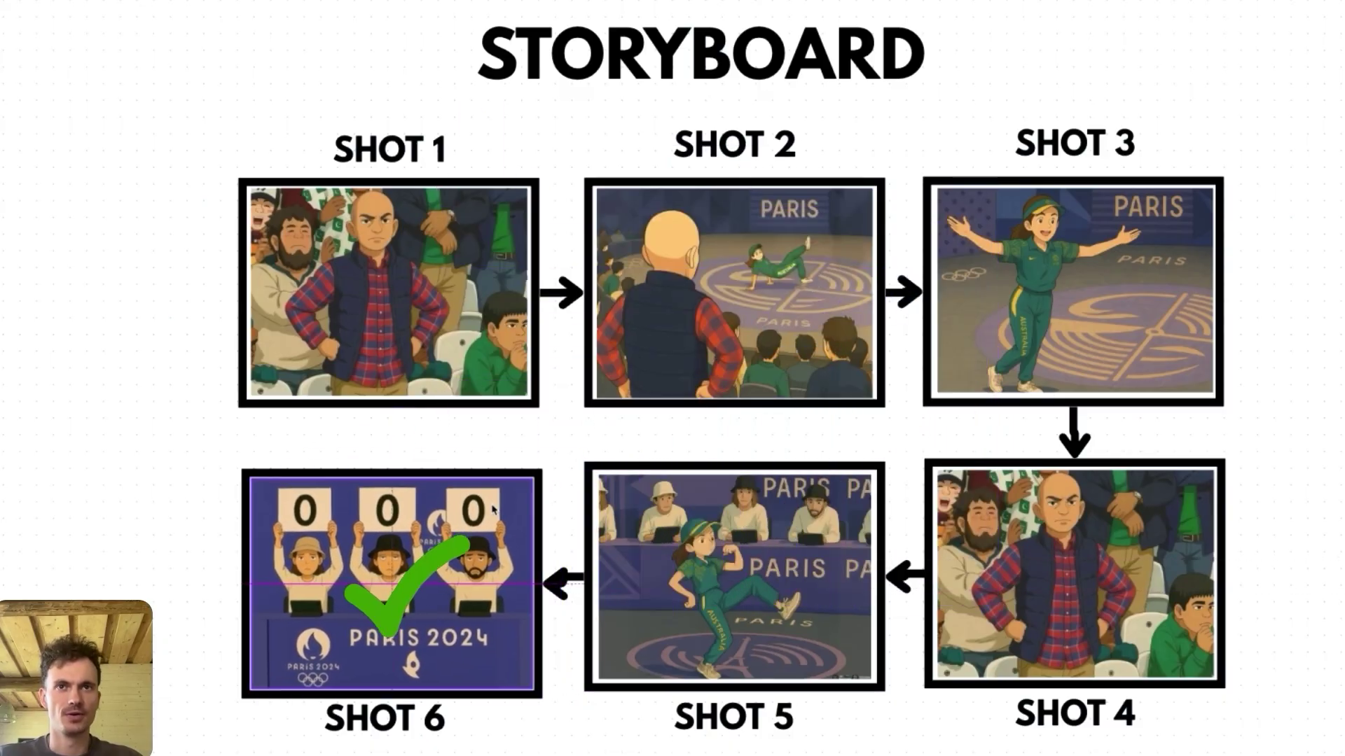
left_click(157, 517)
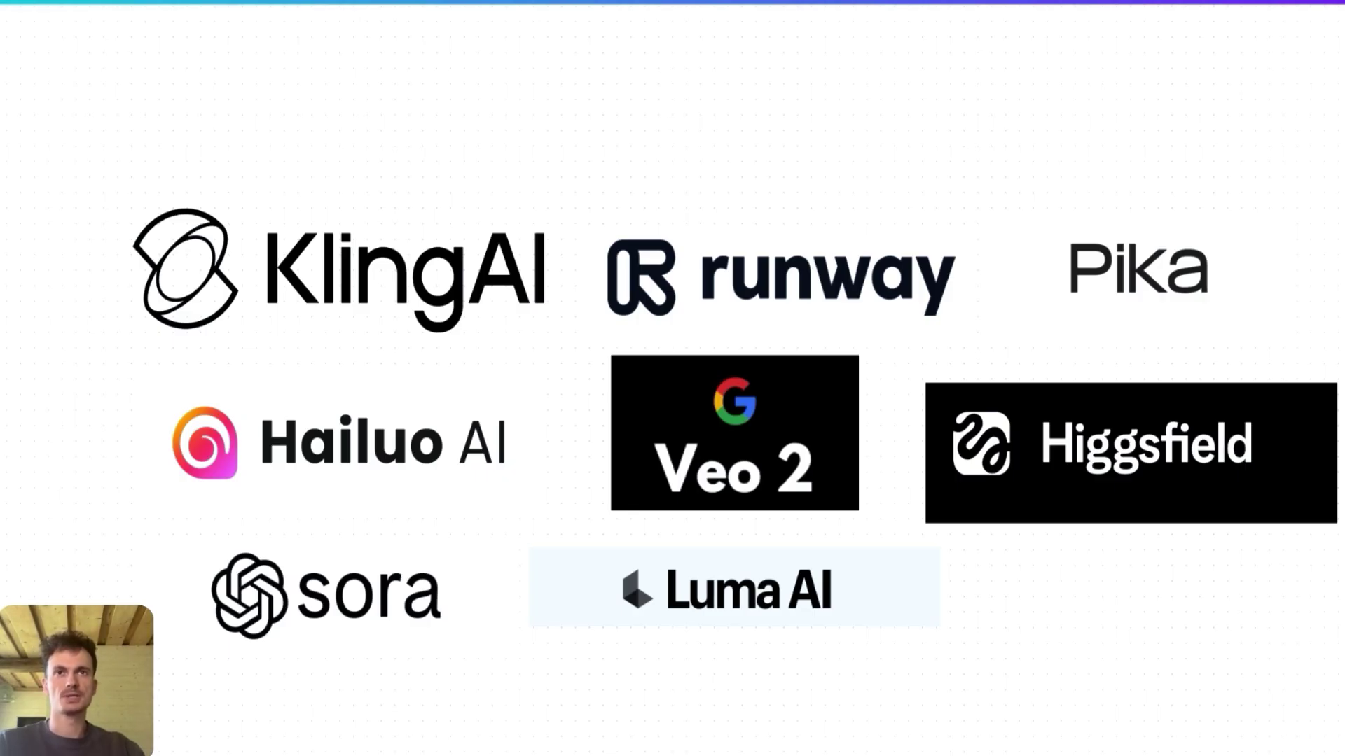
Step: Move the KlingAI and Runway logos up above the other video tool logos and the Pika logo down beside Luma AI
left_click_drag(392, 280, 382, 173)
left_click(739, 305)
left_click_drag(739, 305, 737, 193)
left_click(1030, 264)
left_click_drag(1031, 264, 1044, 593)
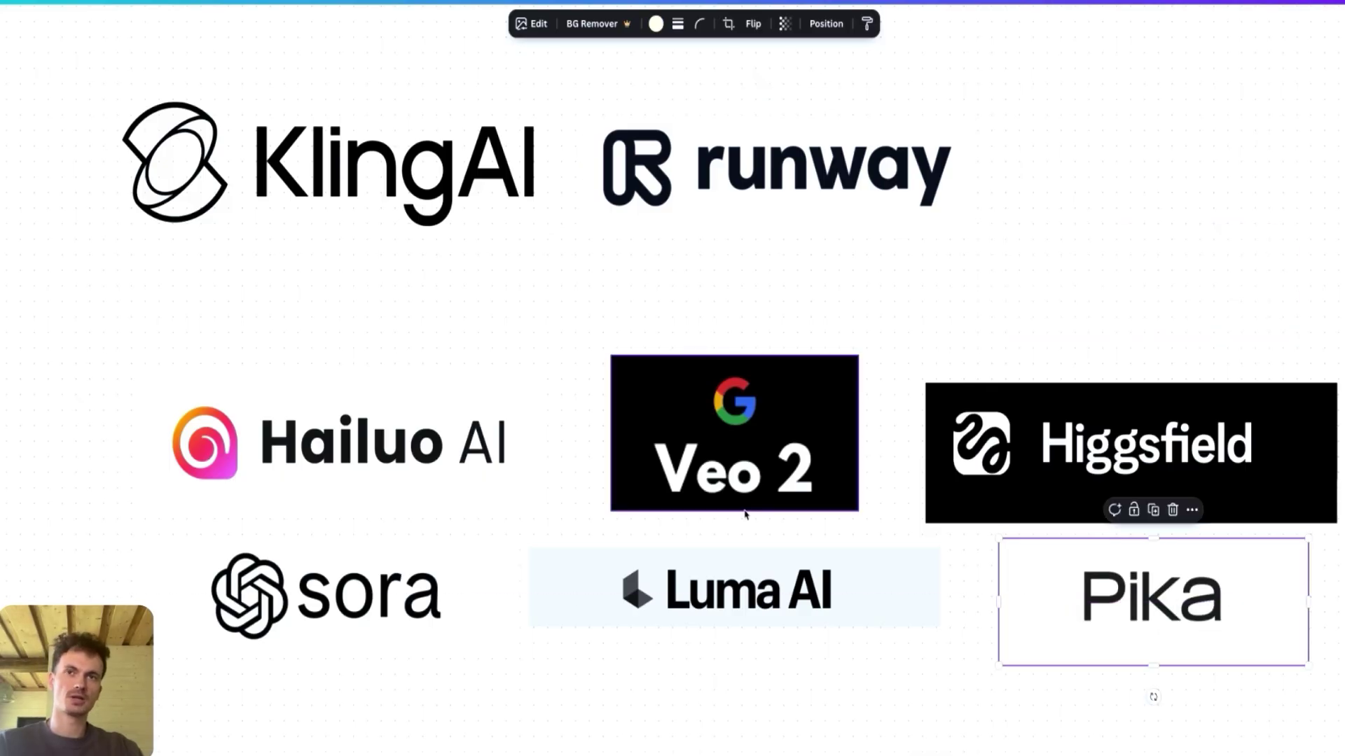
Step: Move the KlingAI logo away from the Runway logo and reposition the Runway logo so it stands alone
scroll(679, 477, "up", 3)
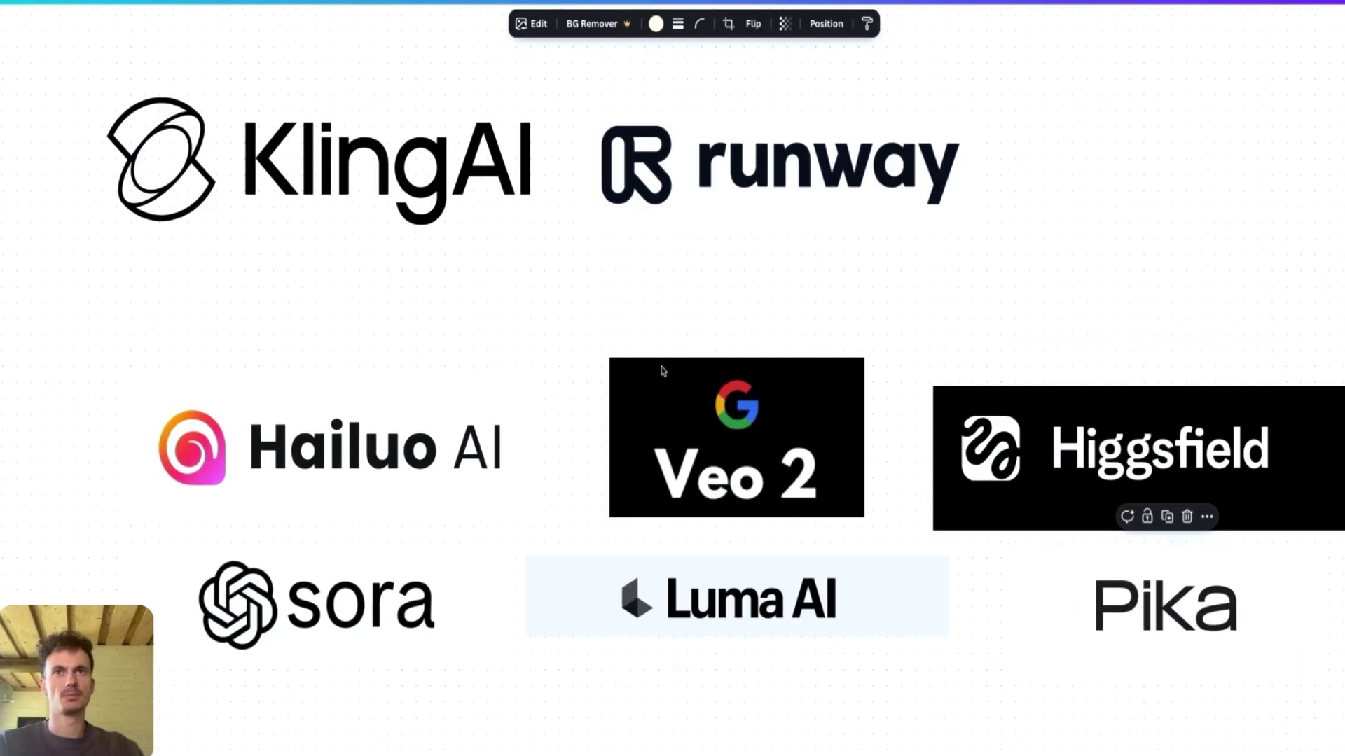
scroll(679, 477, "up", 3)
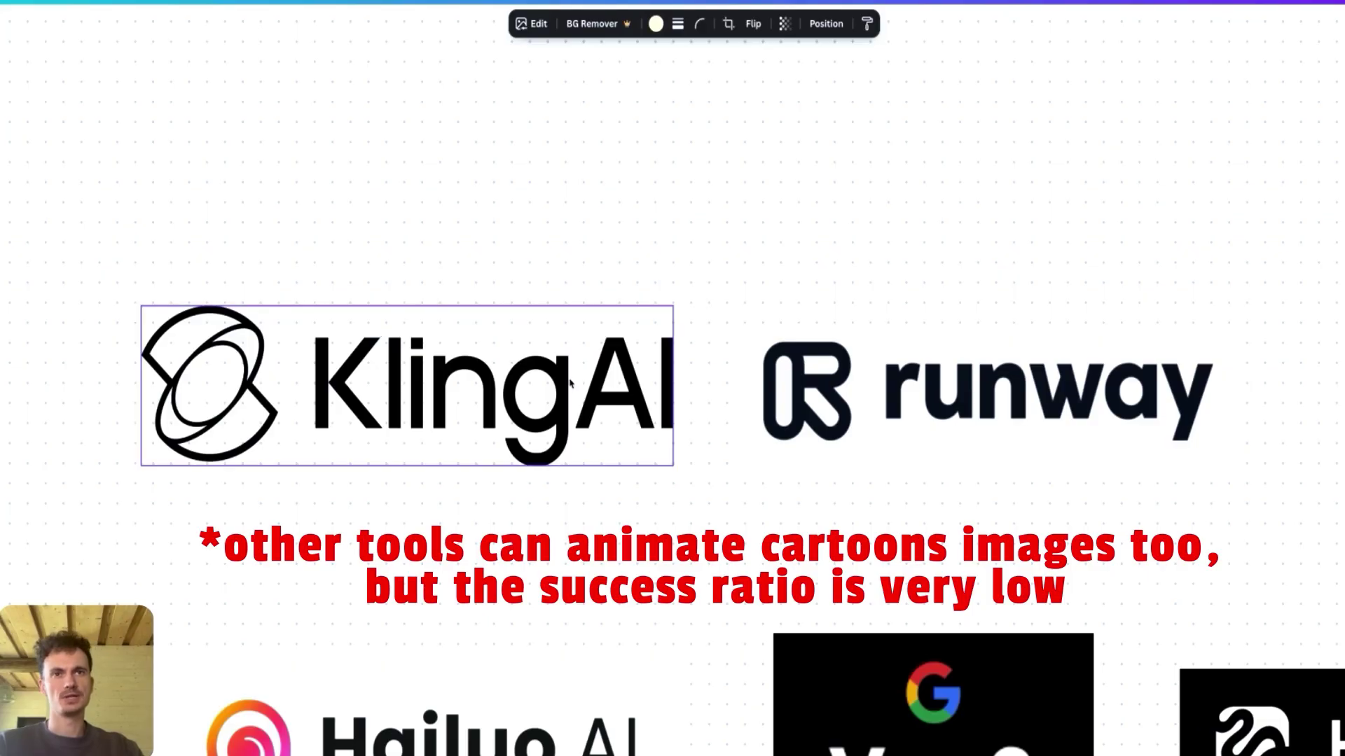
left_click_drag(571, 384, 280, 384)
left_click_drag(828, 385, 662, 362)
left_click_drag(329, 383, 56, 383)
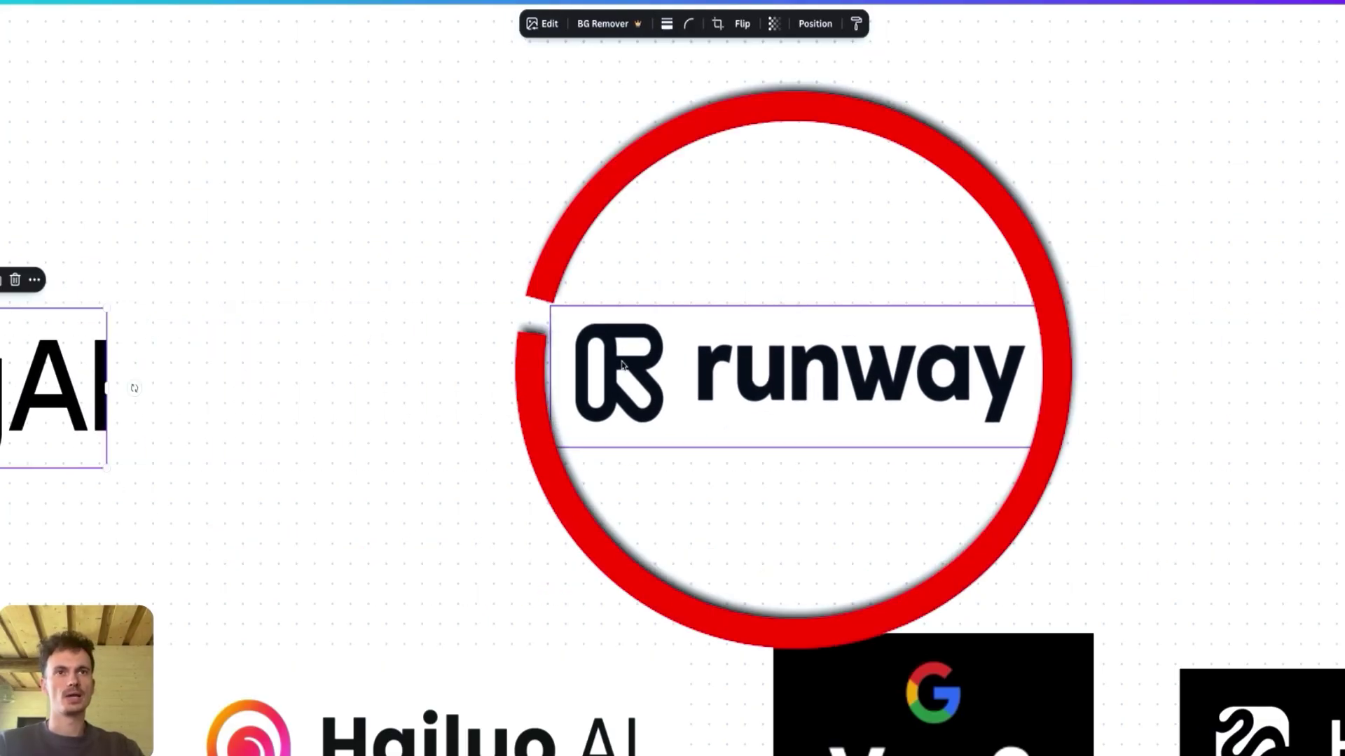
left_click_drag(647, 362, 457, 322)
scroll(546, 323, "up", 3)
scroll(548, 336, "up", 1)
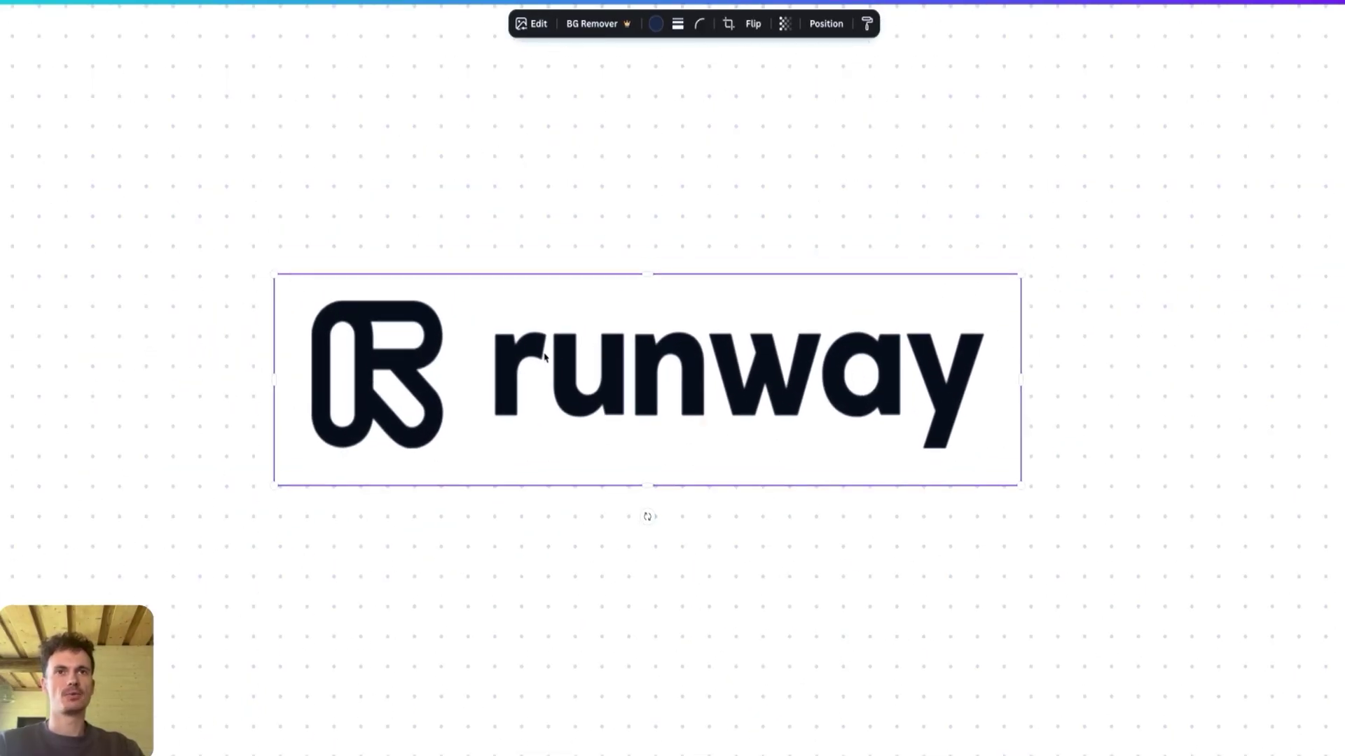
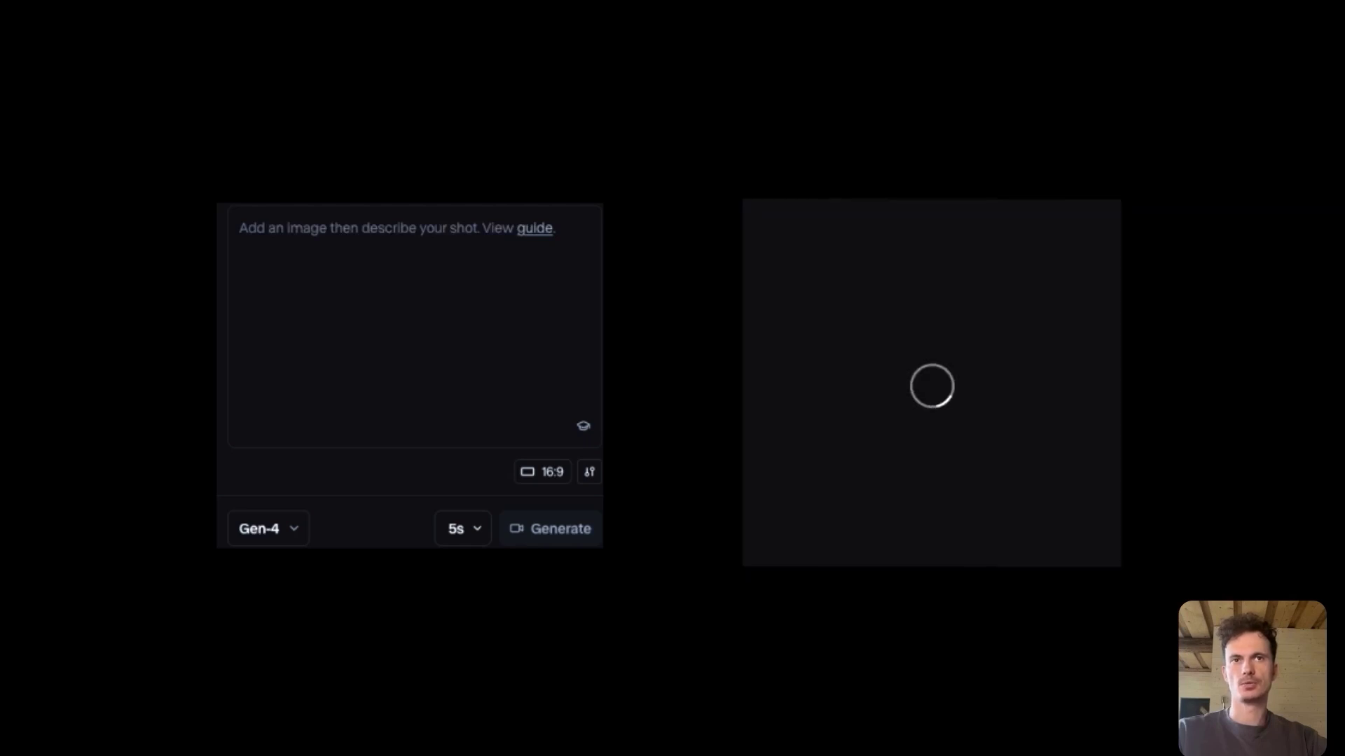
Step: In Runway, prompt a 5-second Gen-4 shot from the angry bald man image with "man does a facepalm, very dissapointed"
left_click(559, 278)
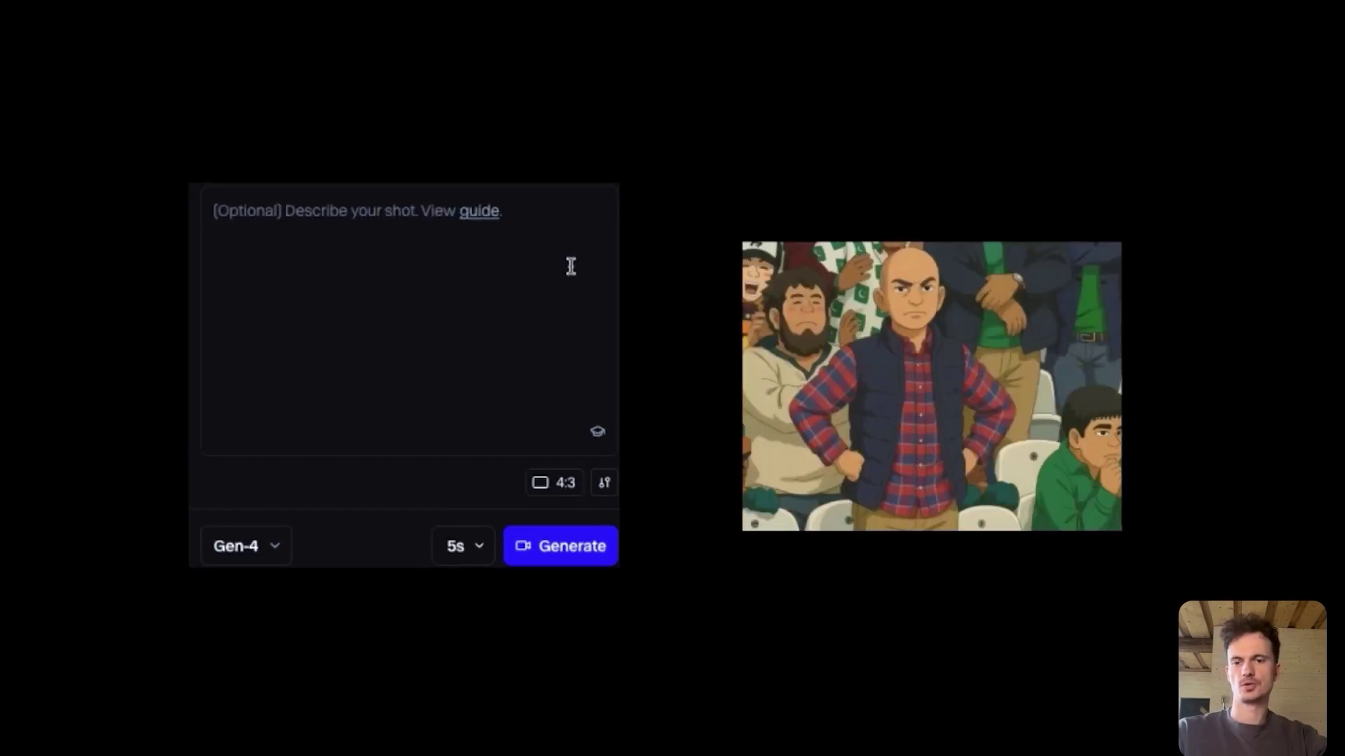
type("man does a")
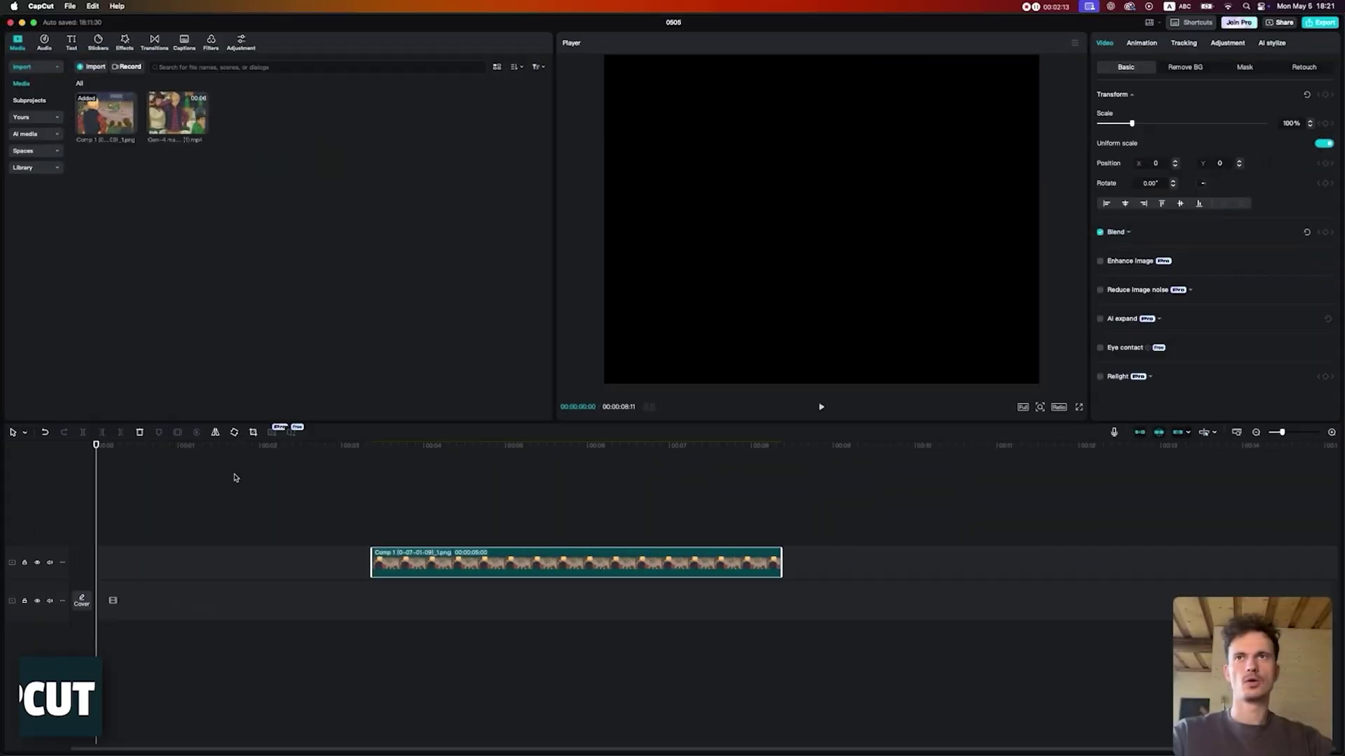
Step: In CapCut, place the facepalm clip at the timeline's start on the upper track and shift the Paris arena image near its end
left_click_drag(166, 109, 154, 535)
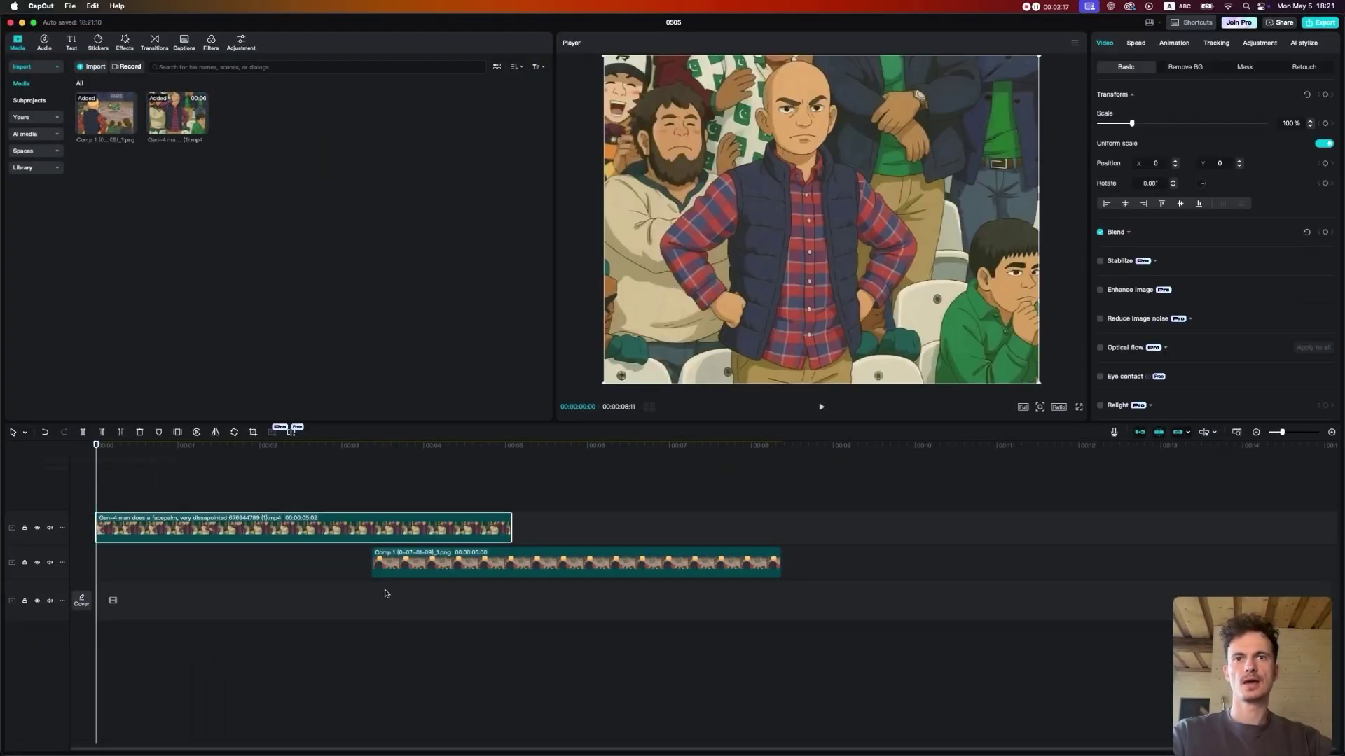
left_click_drag(427, 558, 542, 558)
left_click(359, 457)
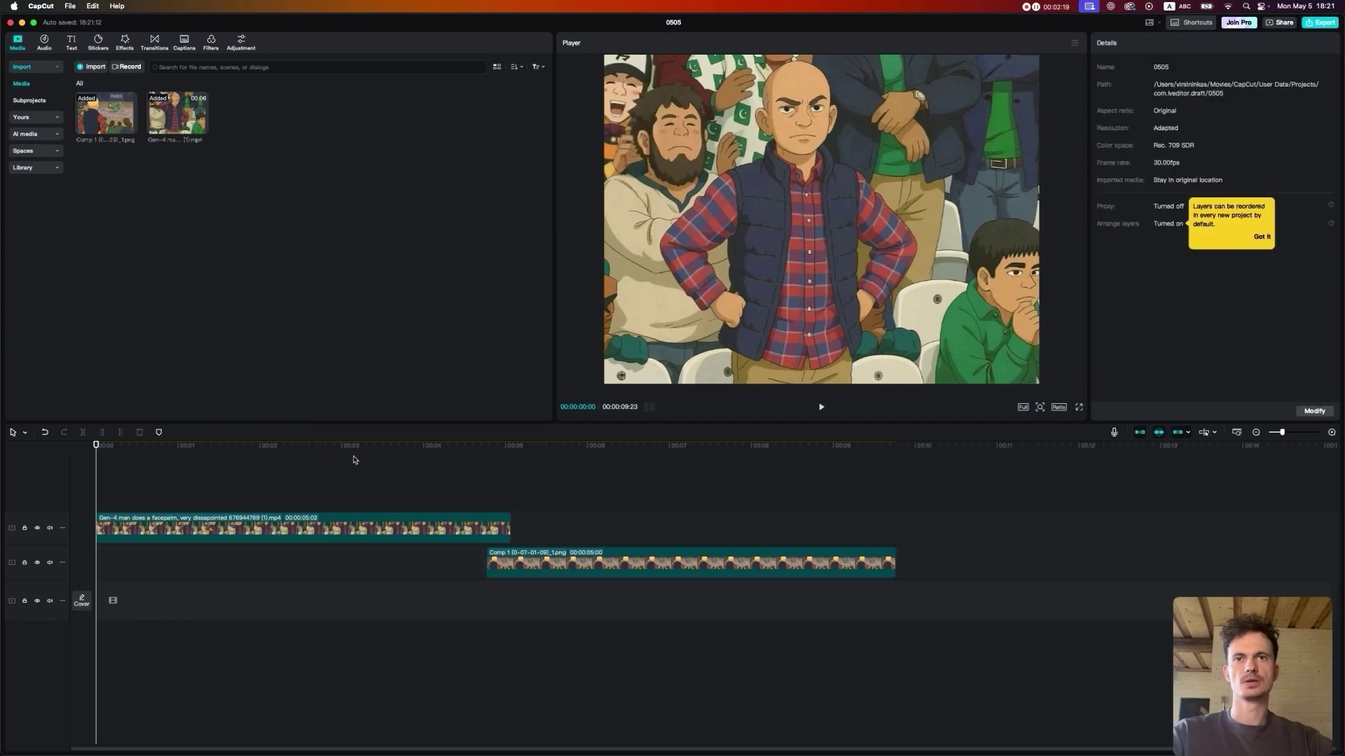
Step: Play the facepalm clip through its transition into the Paris arena image and replay the cut point
left_click(403, 455)
left_click(352, 452)
key("space")
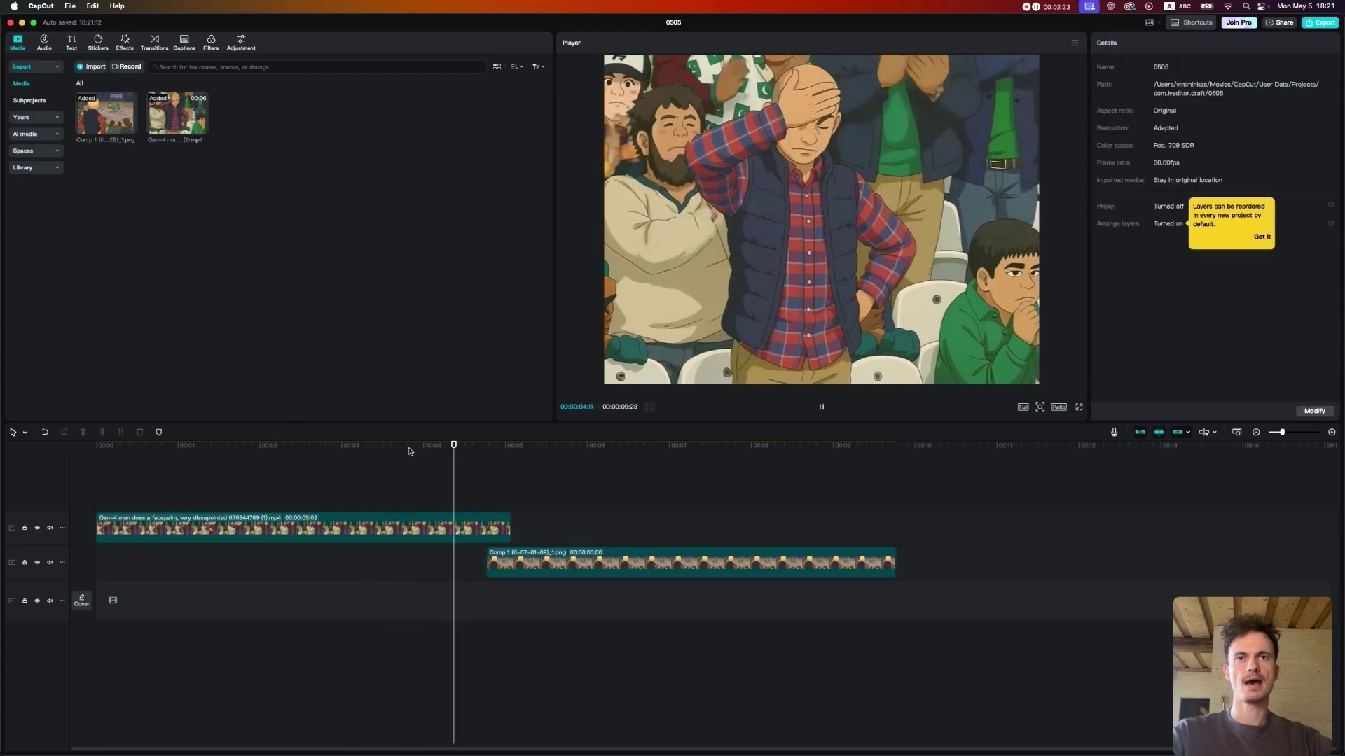
left_click(450, 459)
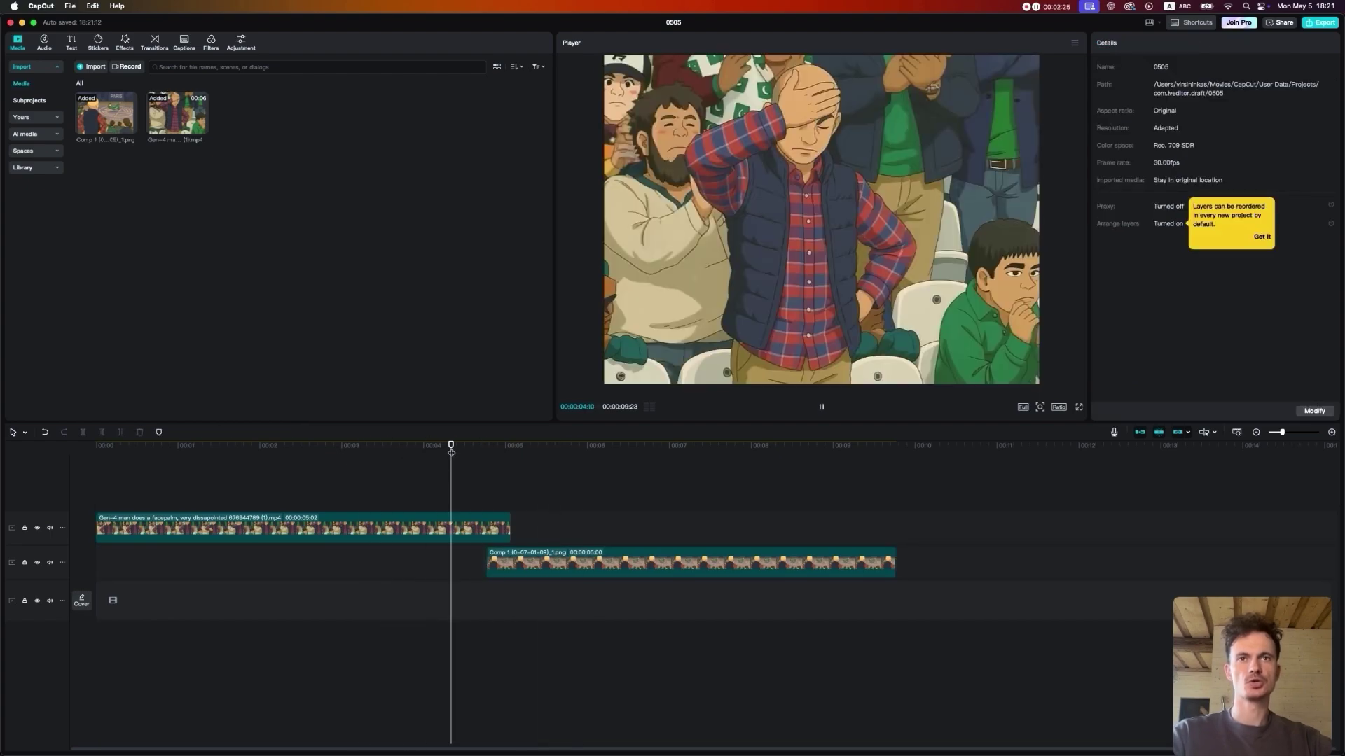
key("space")
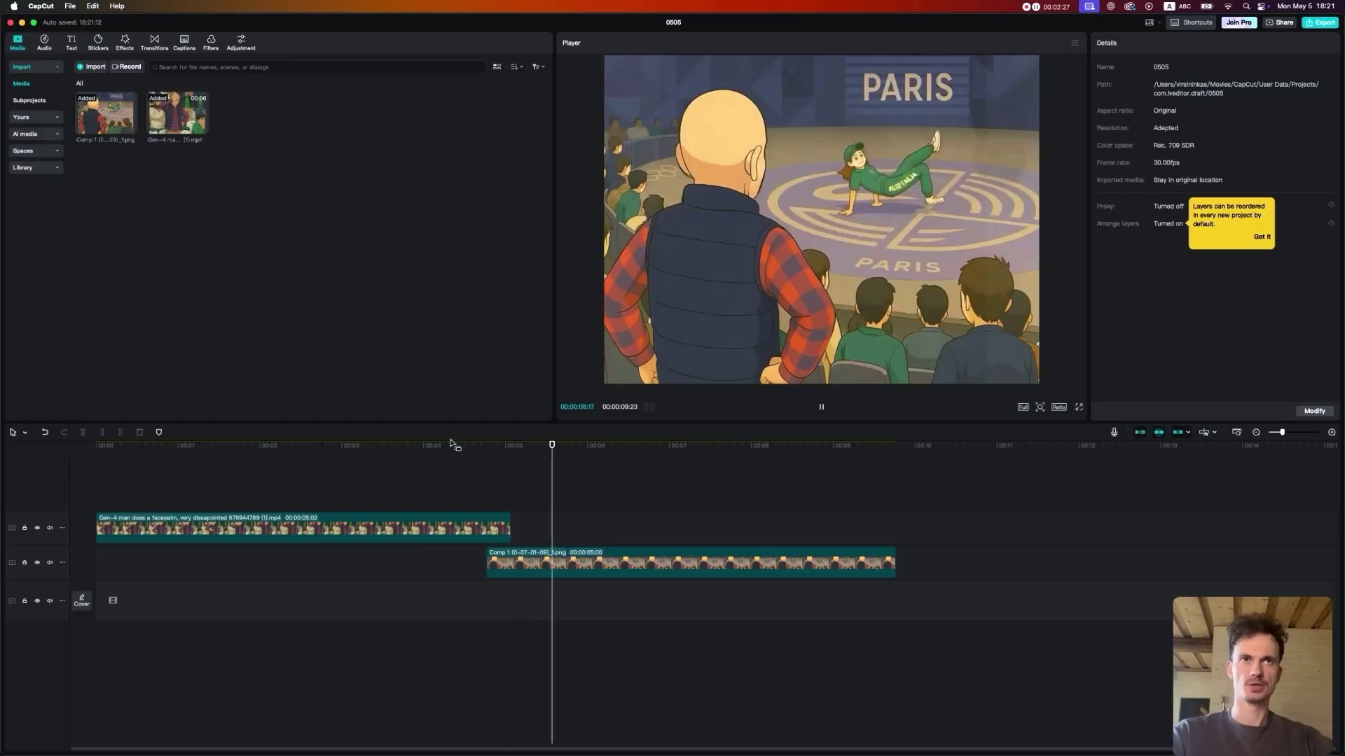
left_click(448, 446)
key("space")
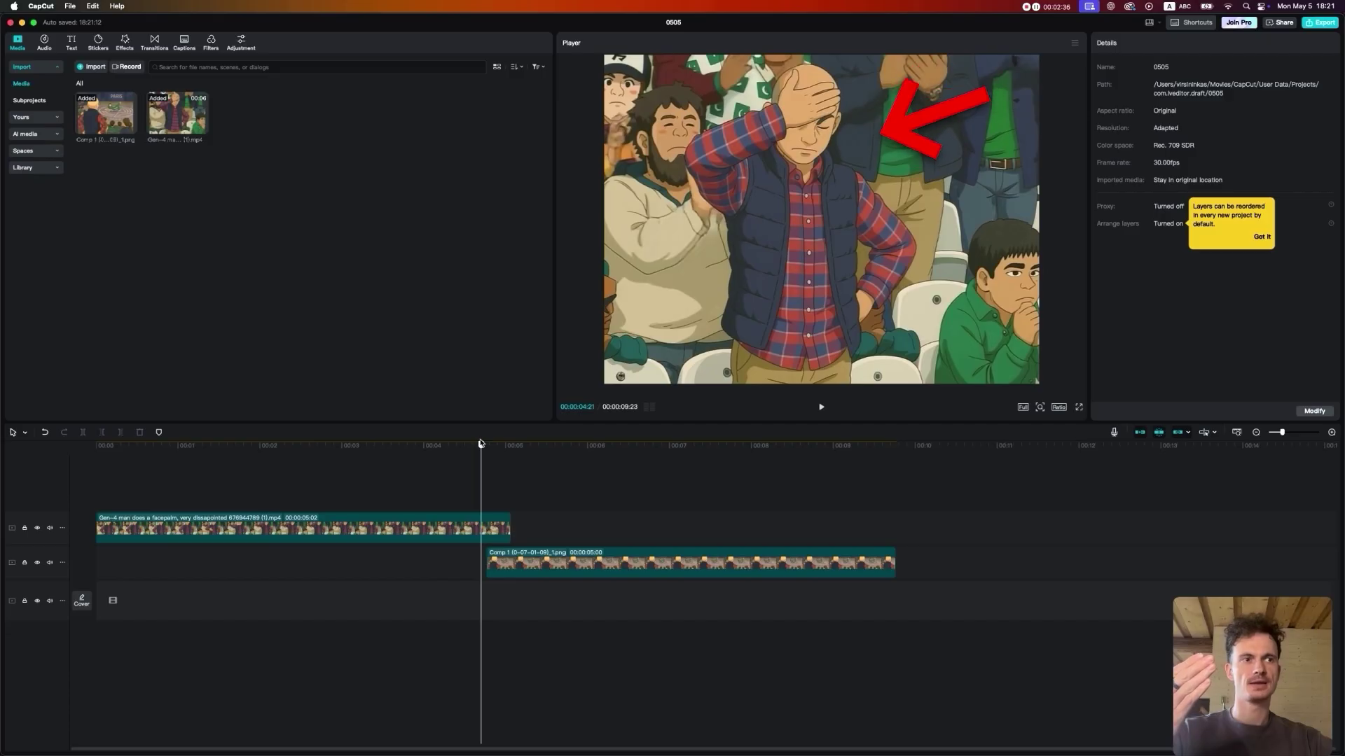
Step: Reverse the facepalm clip and shorten it to about 2 seconds, moving the Paris arena image up to its new end
left_click_drag(475, 445, 443, 450)
left_click(321, 528)
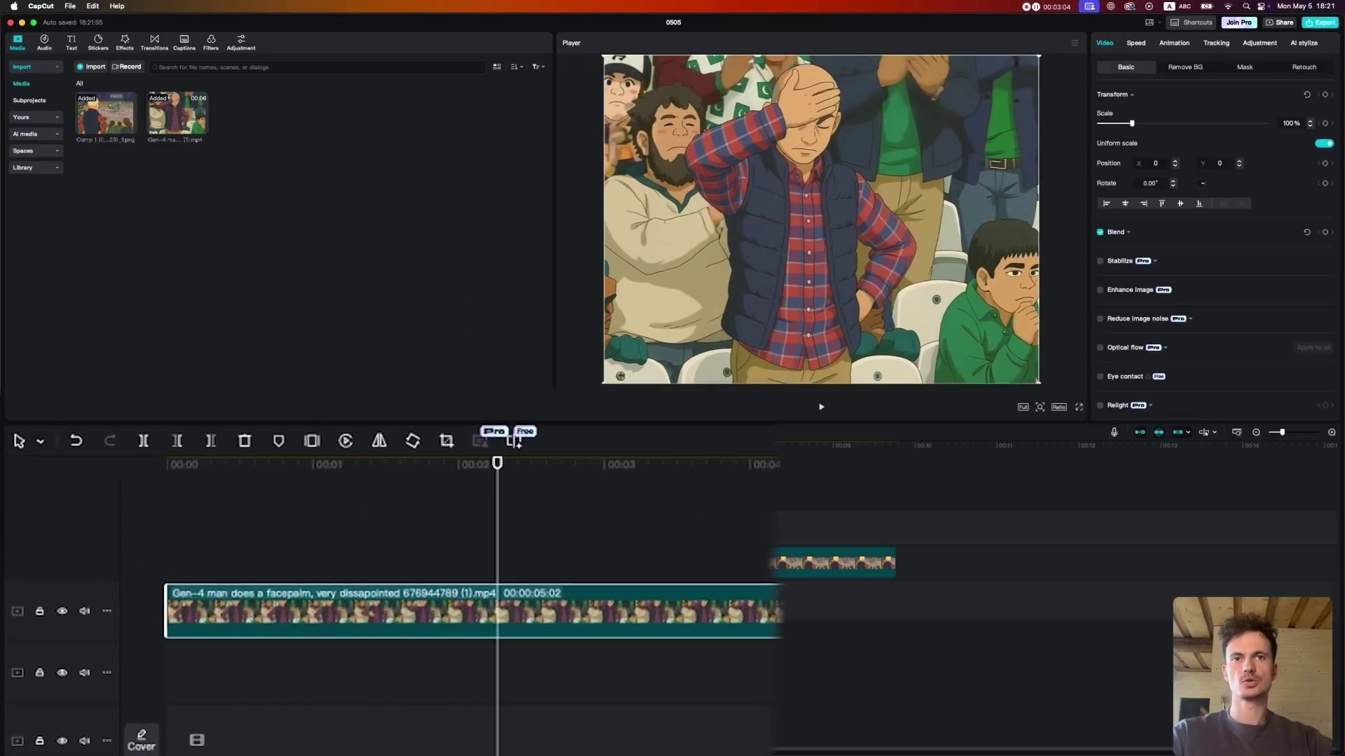
key("w")
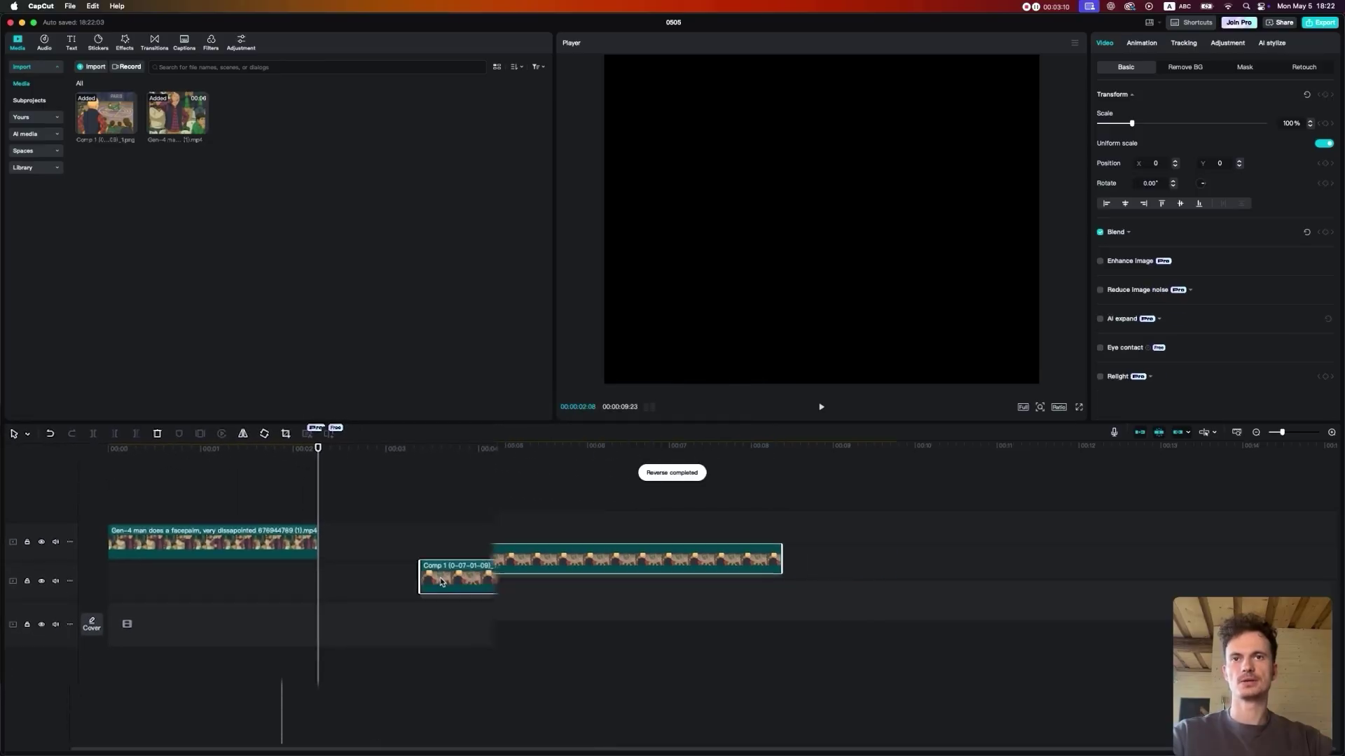
left_click_drag(462, 560, 308, 563)
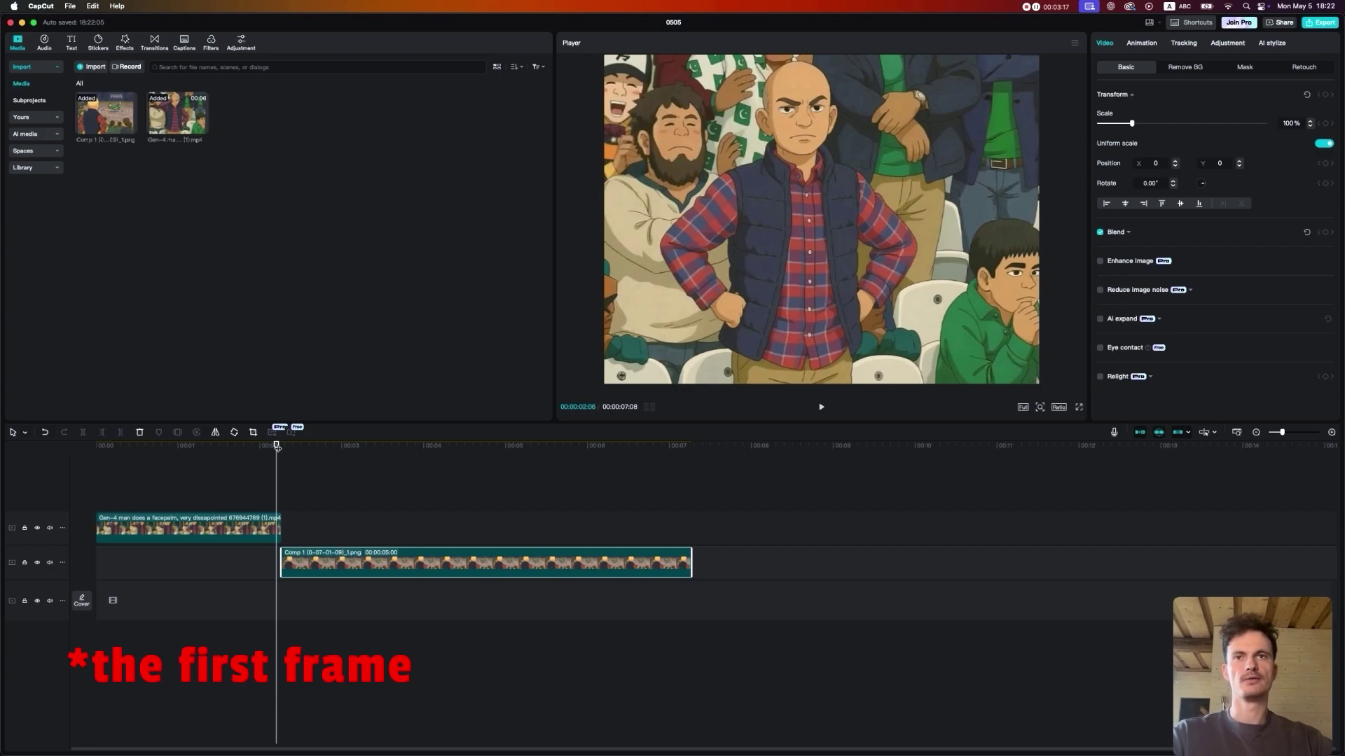
Step: Compare the reversed facepalm clip's last and first frames, and play it up to the Paris arena image
left_click_drag(277, 447, 120, 448)
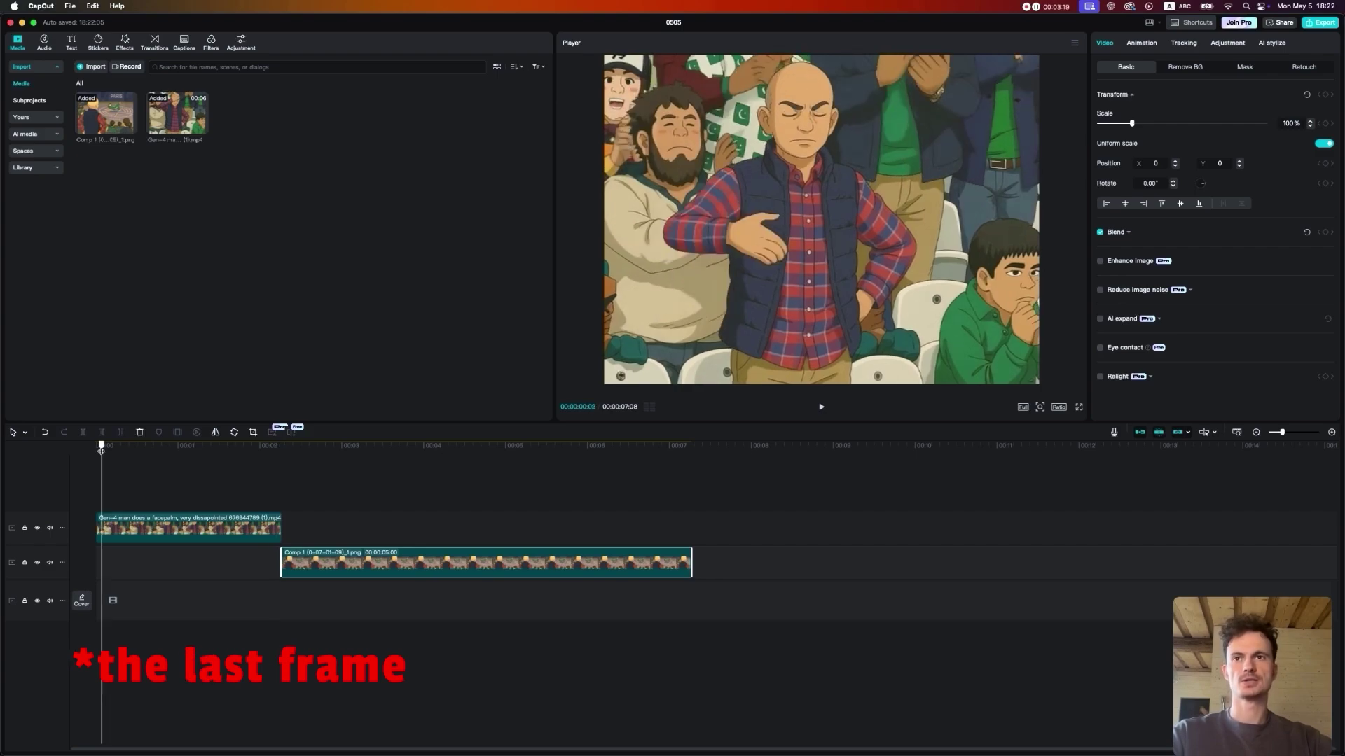
key("space")
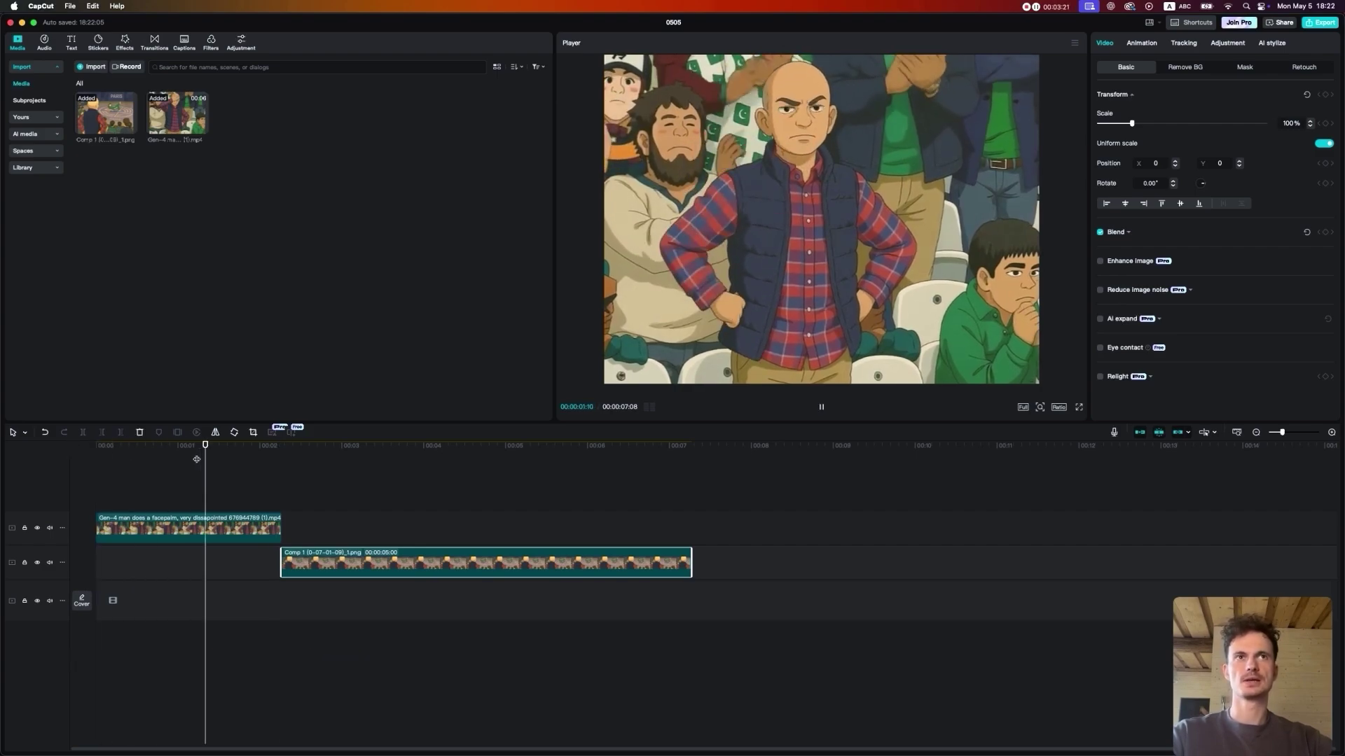
left_click_drag(245, 455, 304, 493)
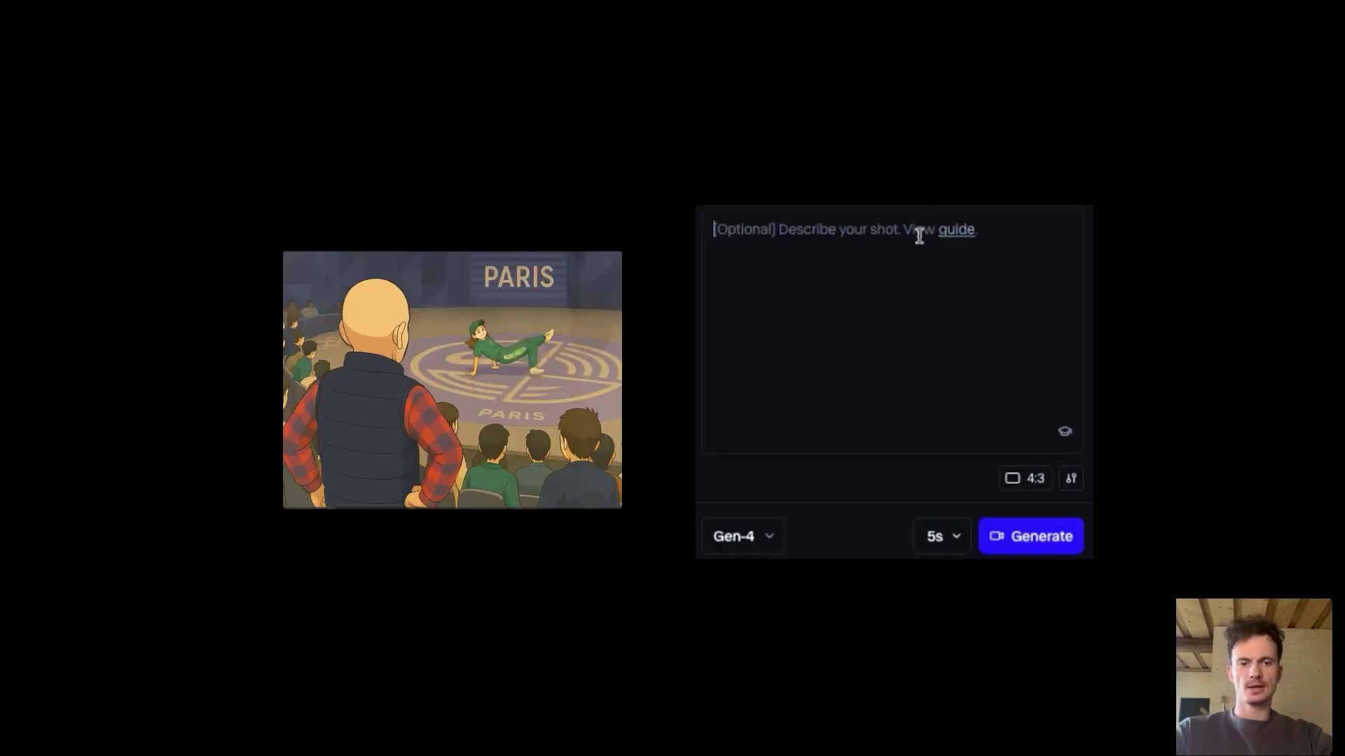
Step: In Runway, generate a 5-second Gen-4 shot from the Paris arena image, prompting that a man watches a woman dancing very awkwardly
type("man")
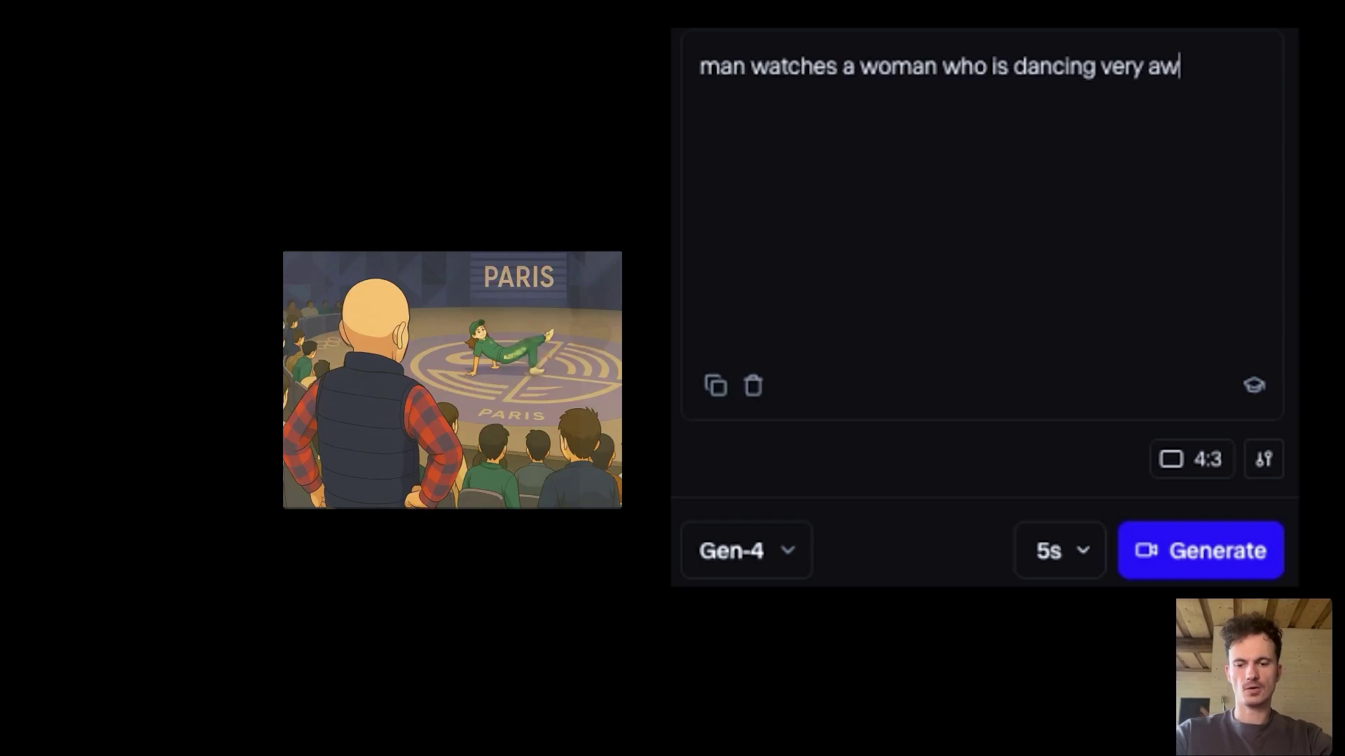
left_click(1198, 531)
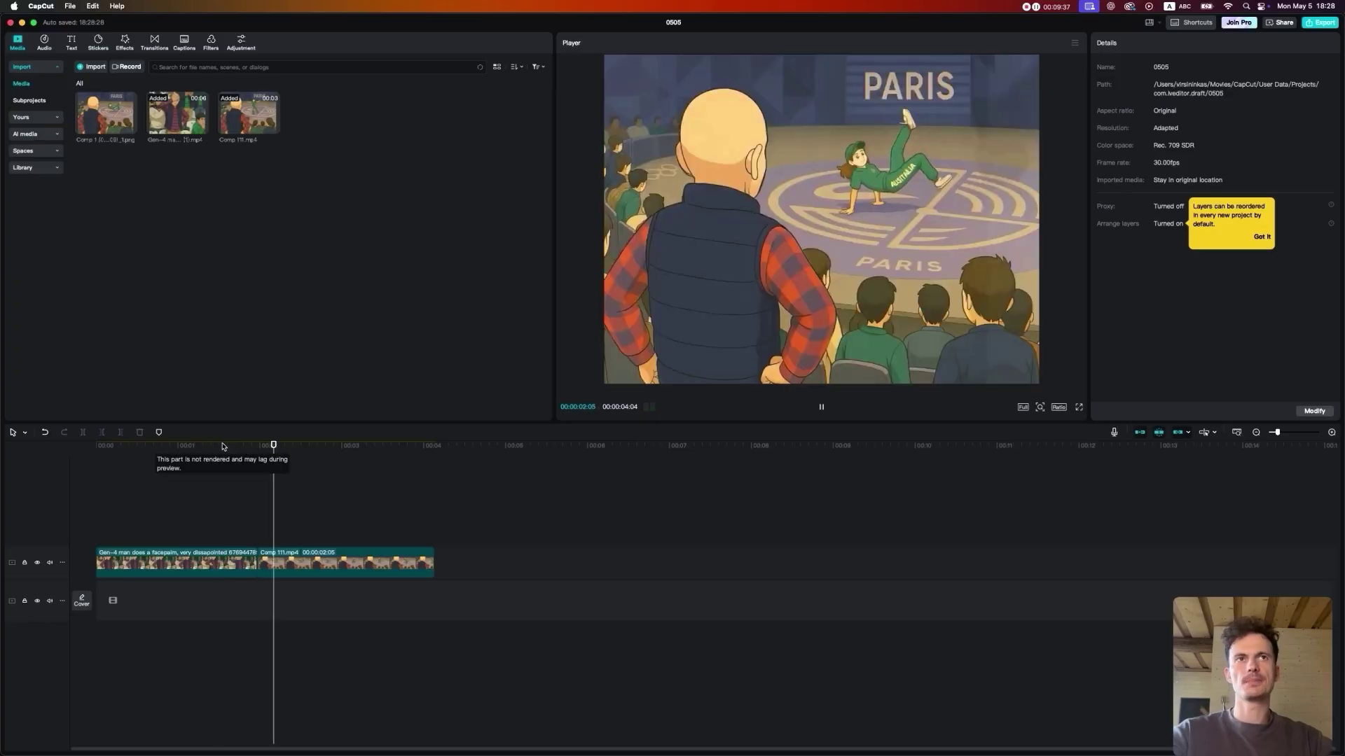
Step: In CapCut, replay the cut from the facepalm clip into the animated arena clip
left_click(223, 447)
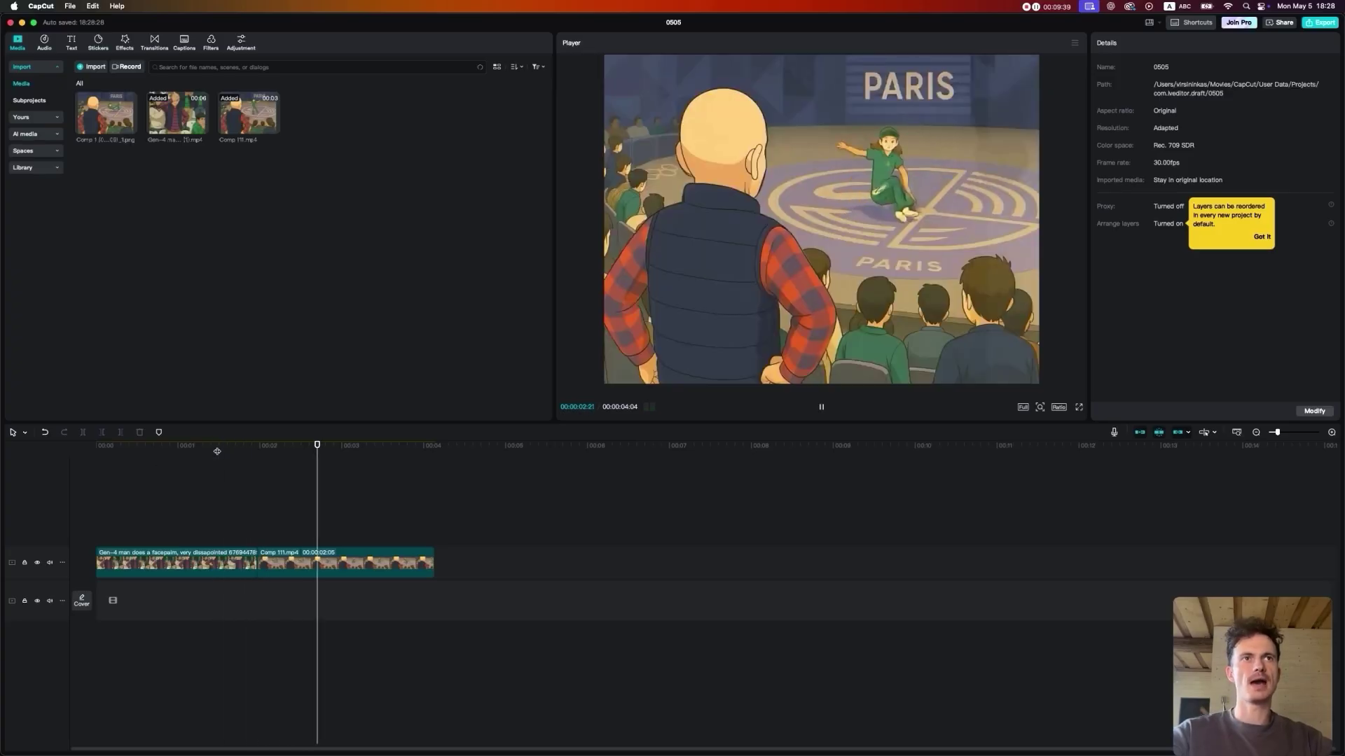
left_click(217, 451)
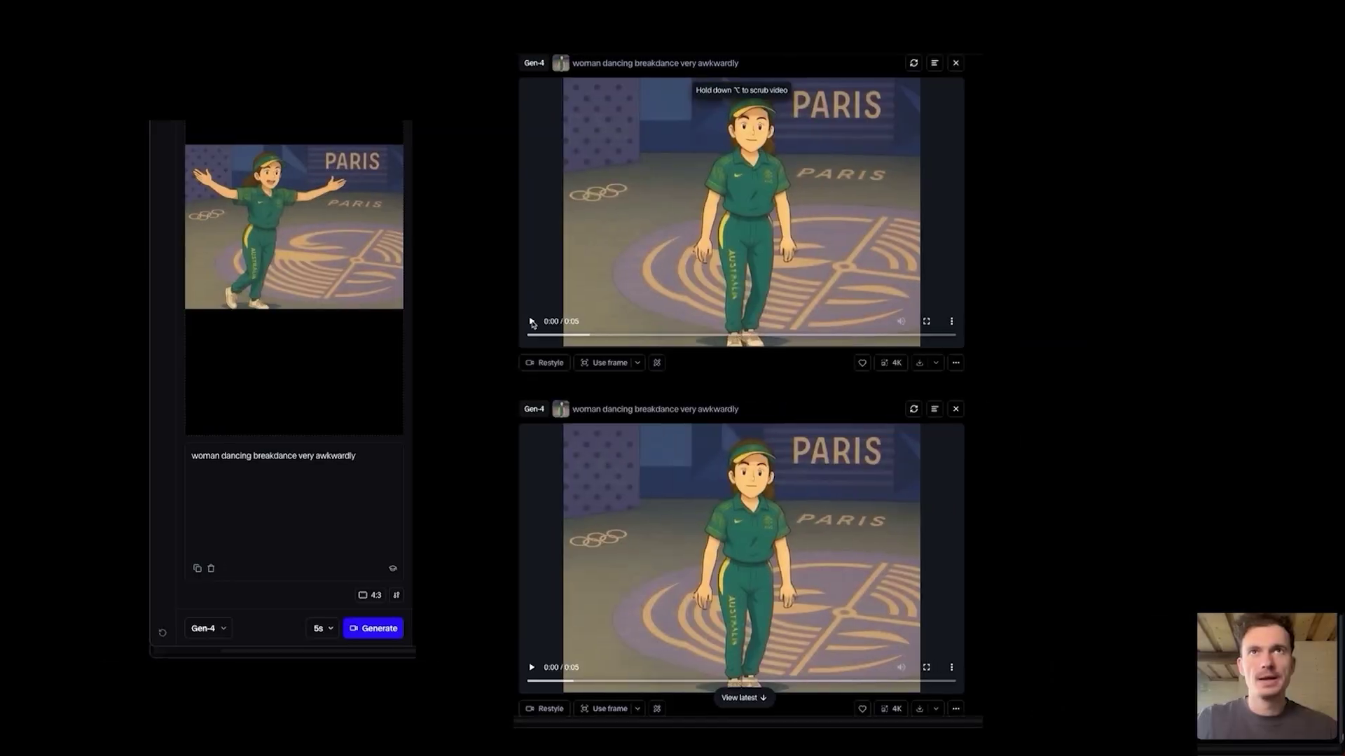
Step: In Runway, play both generated versions of the "woman dancing breakdance very awkwardly" shot
left_click(530, 322)
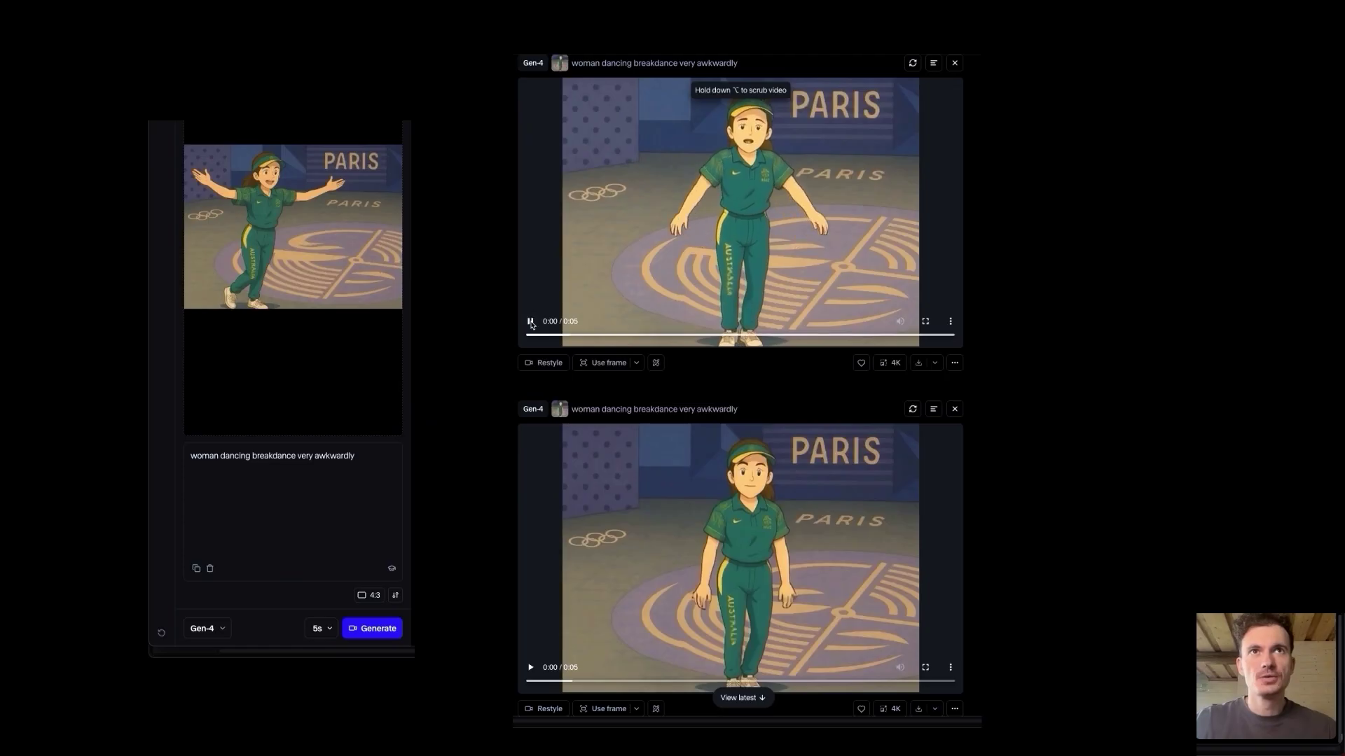
left_click(536, 659)
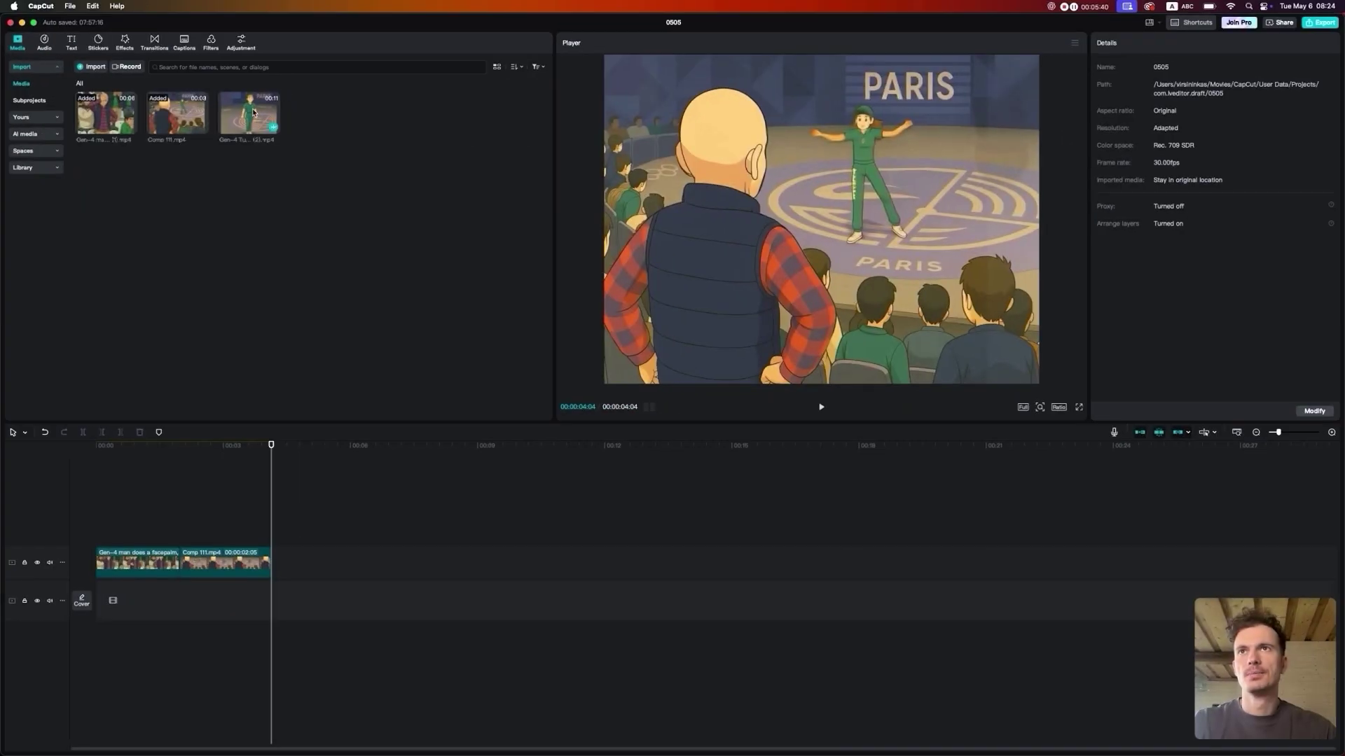
Step: In CapCut, append the slow breakdance clip after the arena clip and play across the cut between them
left_click_drag(254, 113, 450, 562)
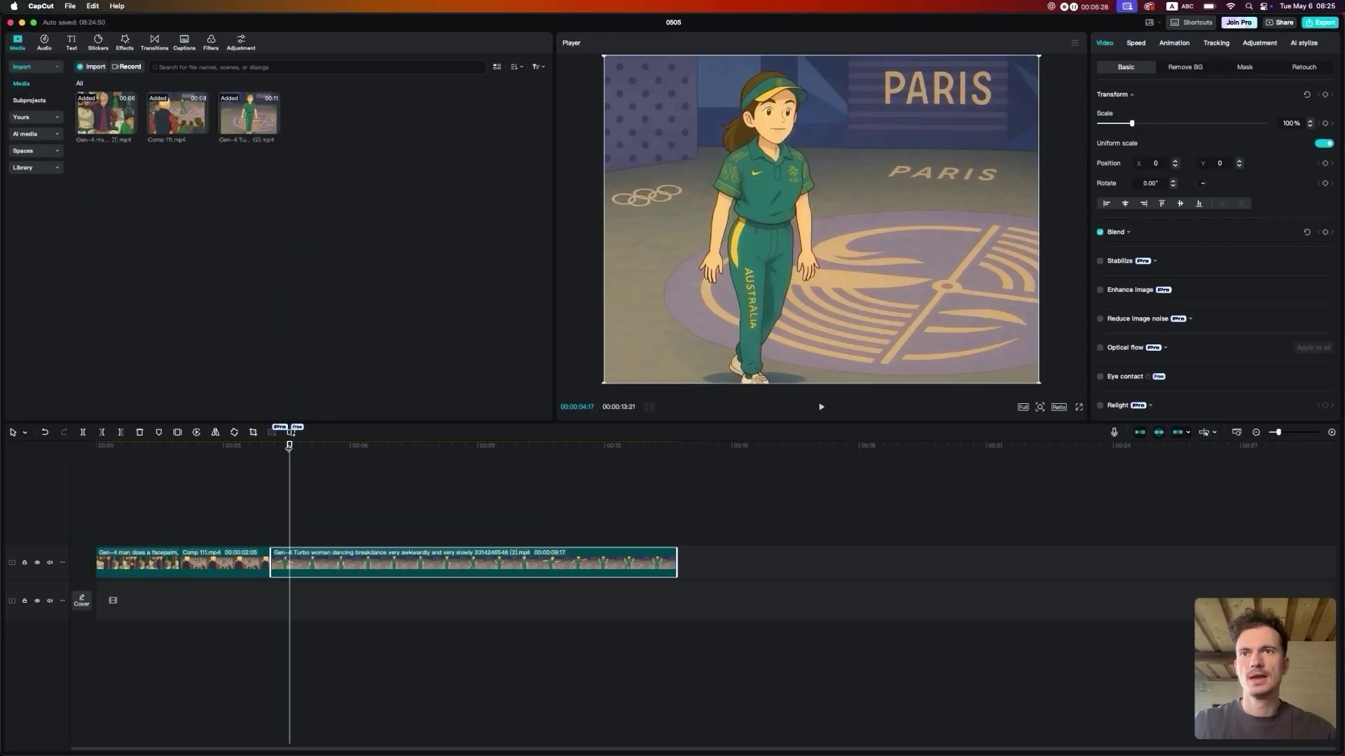
left_click(241, 447)
key("space")
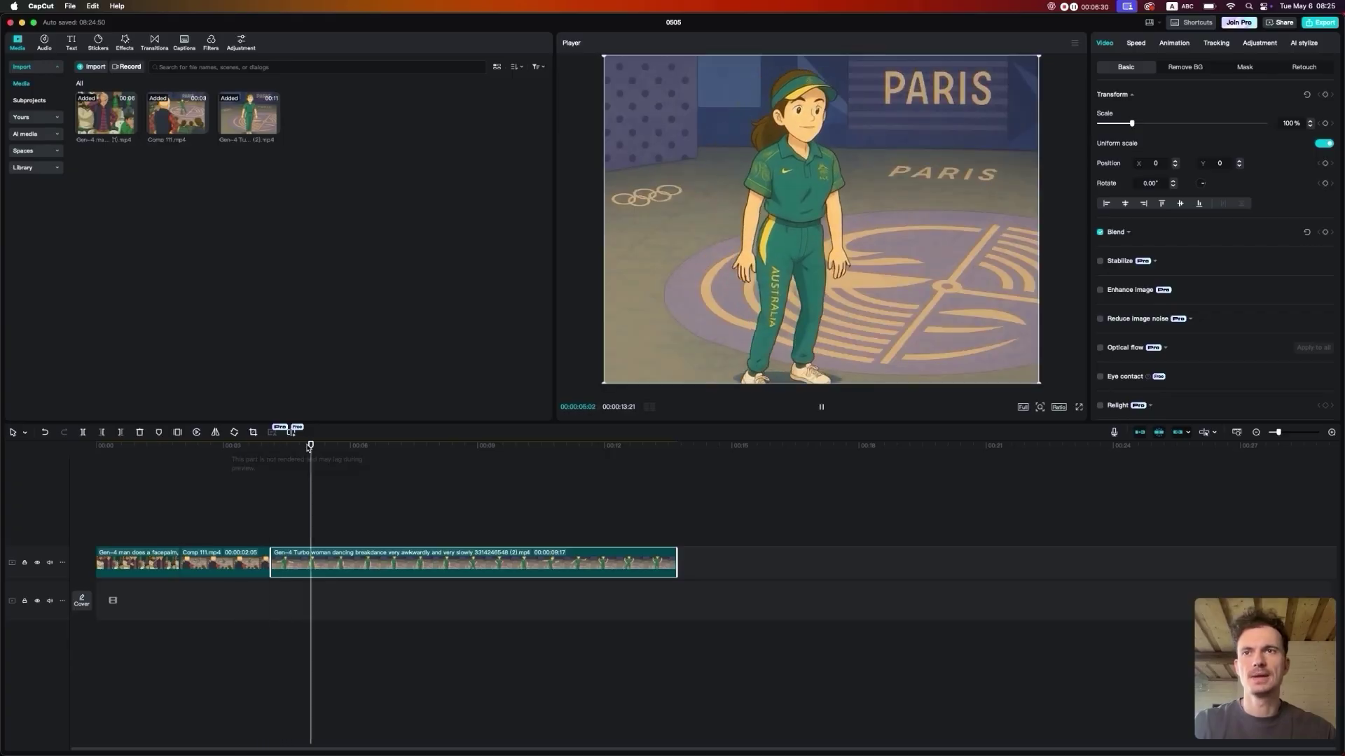
left_click_drag(227, 447, 144, 459)
Step: In Runway, replace the breakdance prompt with a description of the man for the angry bald man image
left_click_drag(279, 235, 261, 218)
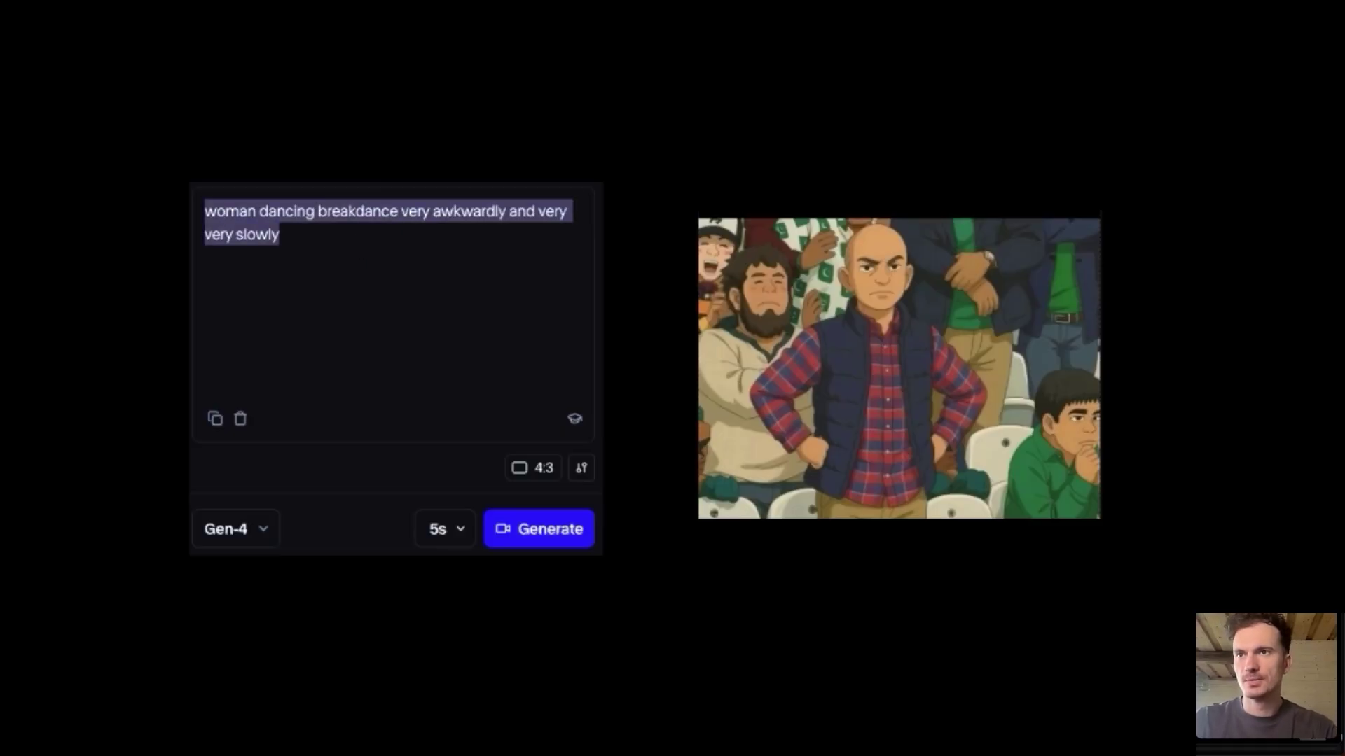
type("man s")
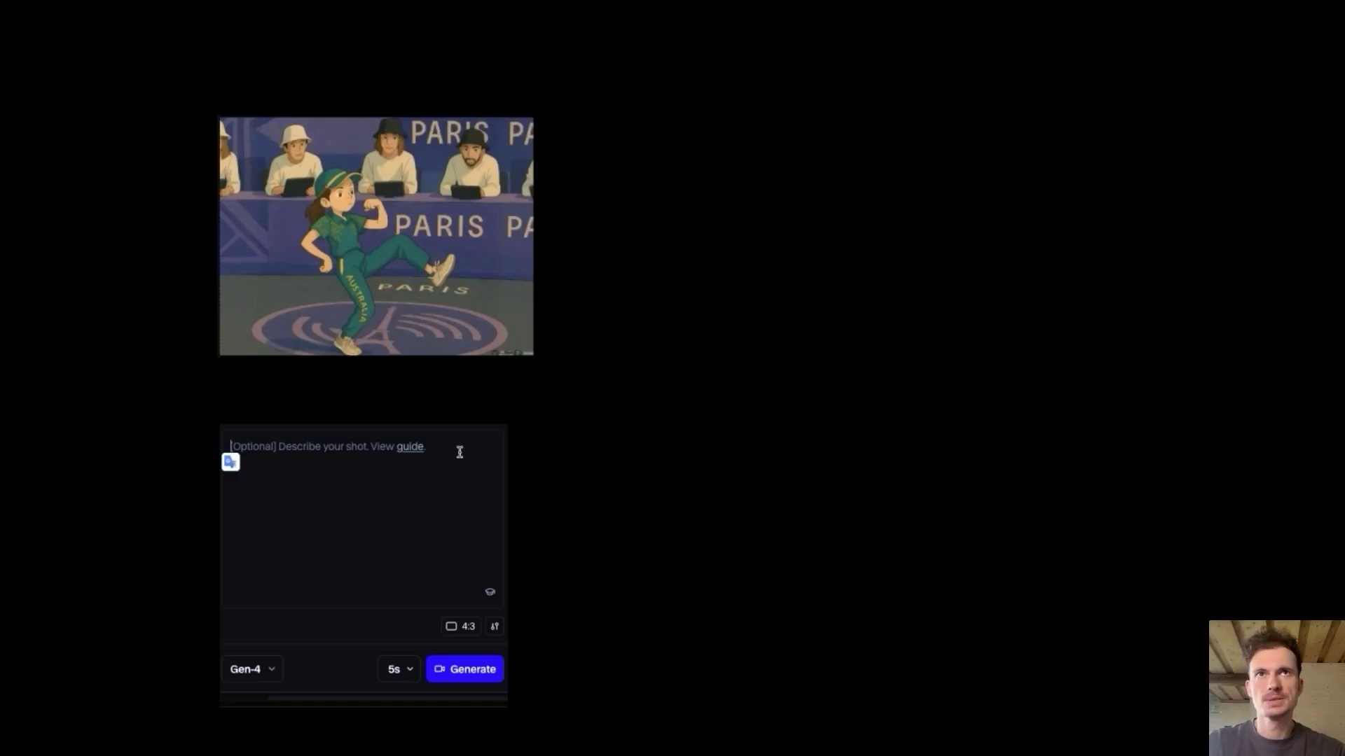
Step: Generate a 5-second Gen-4 shot from the dancer-before-judges image with the prompt "girl finish her dancing moves" and play the result
type("girl danc")
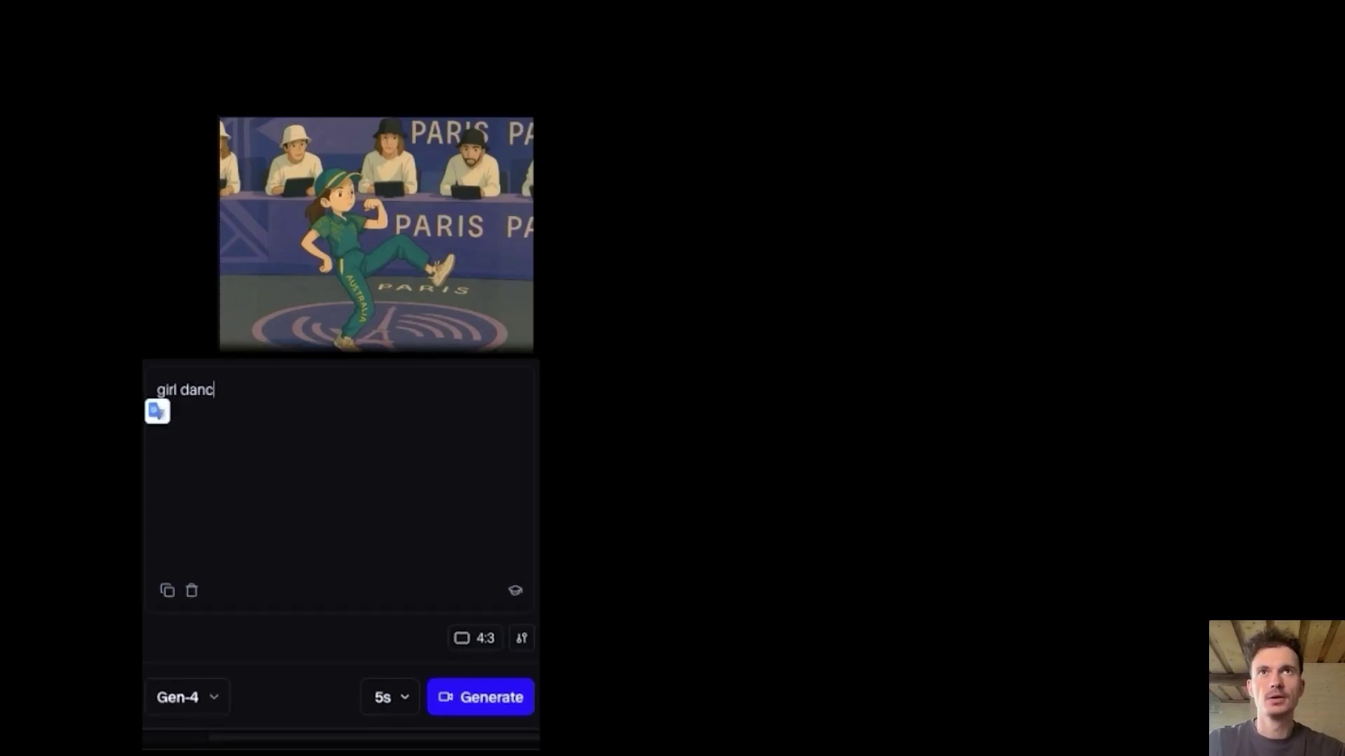
type("r dan")
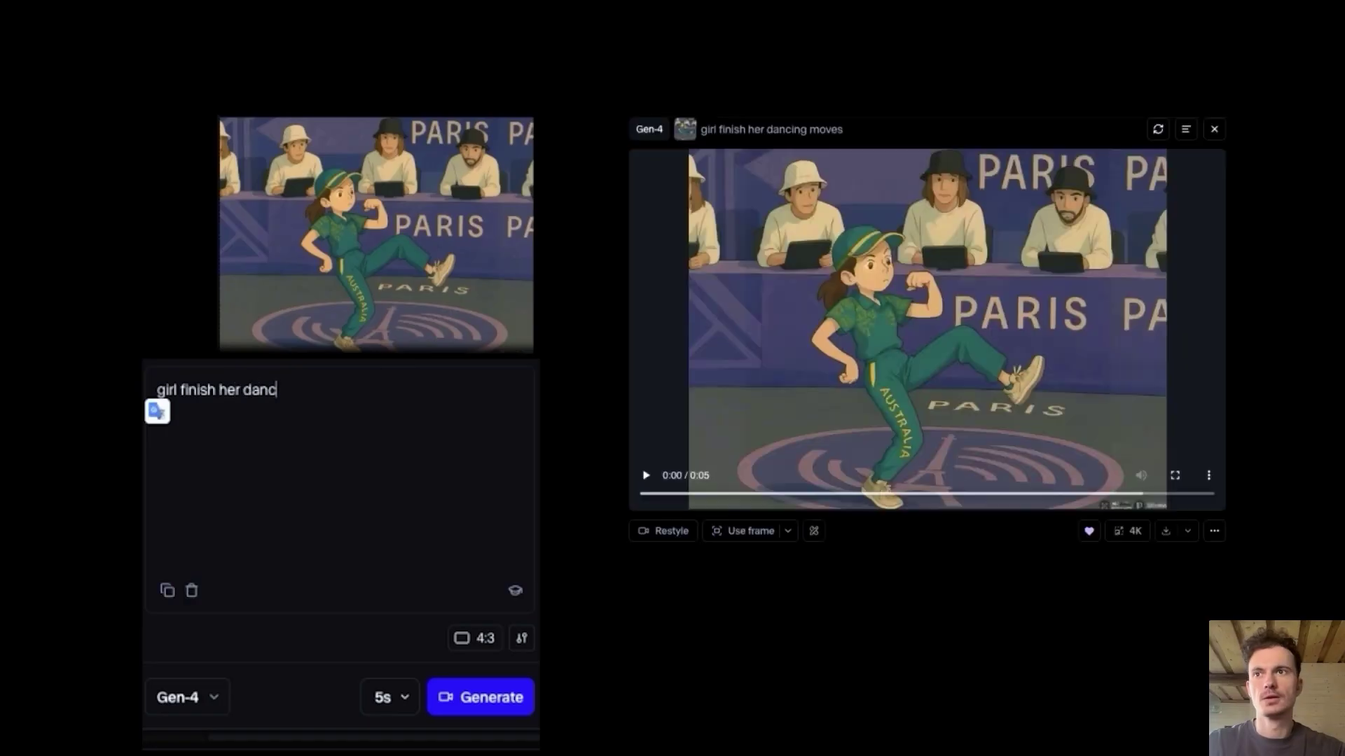
type("moves")
left_click(646, 476)
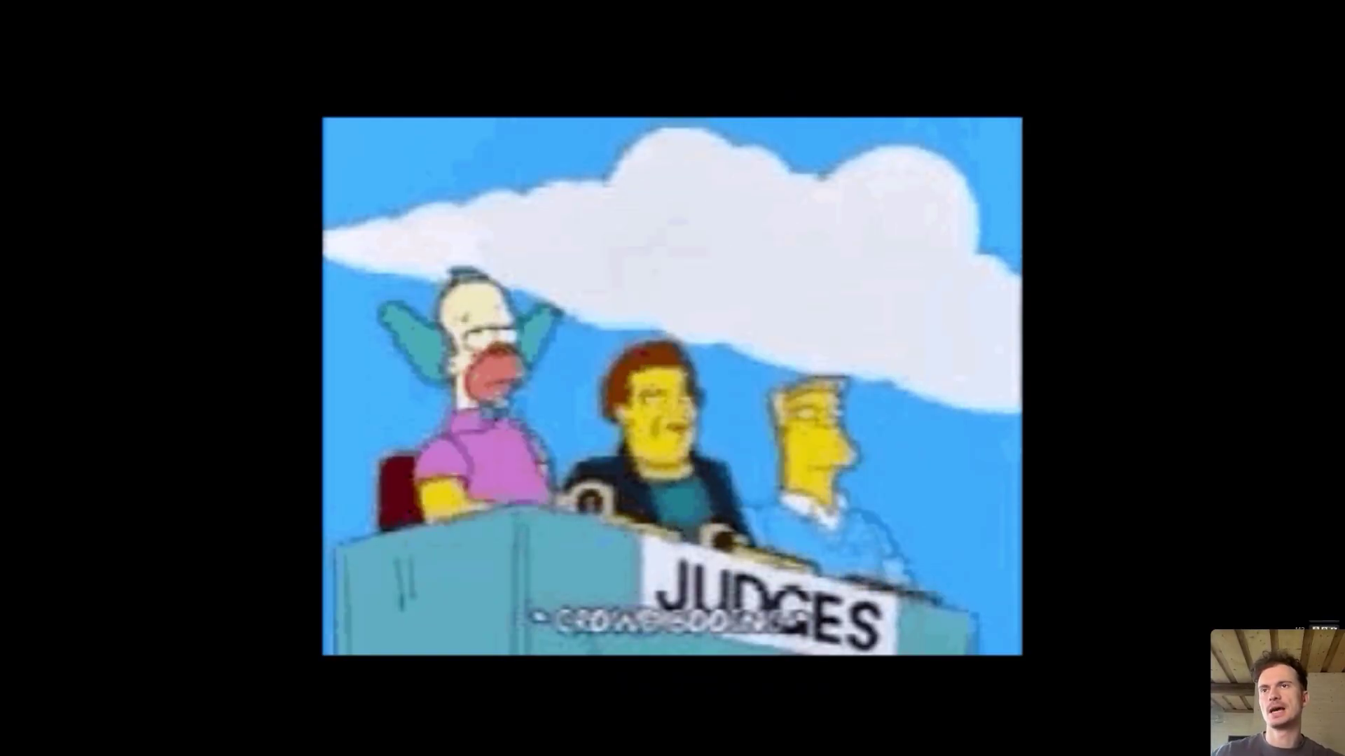
key("Right")
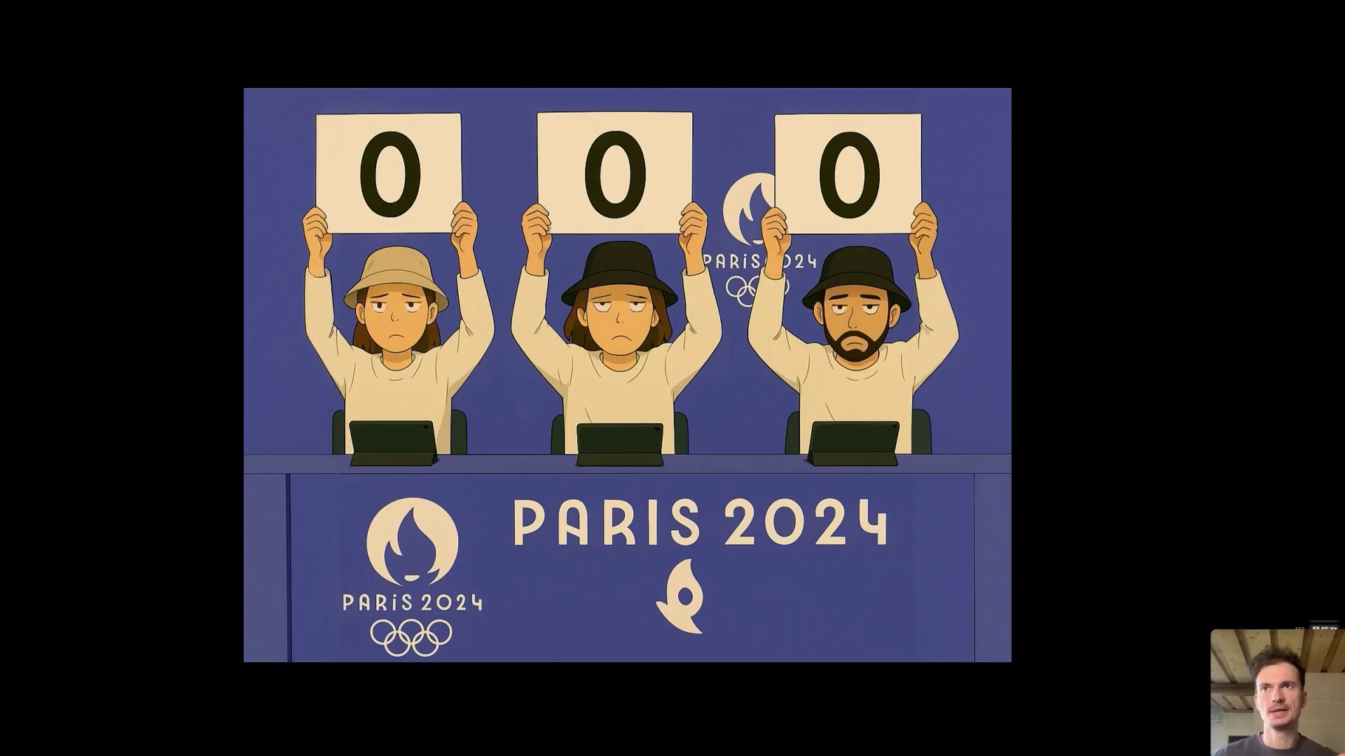